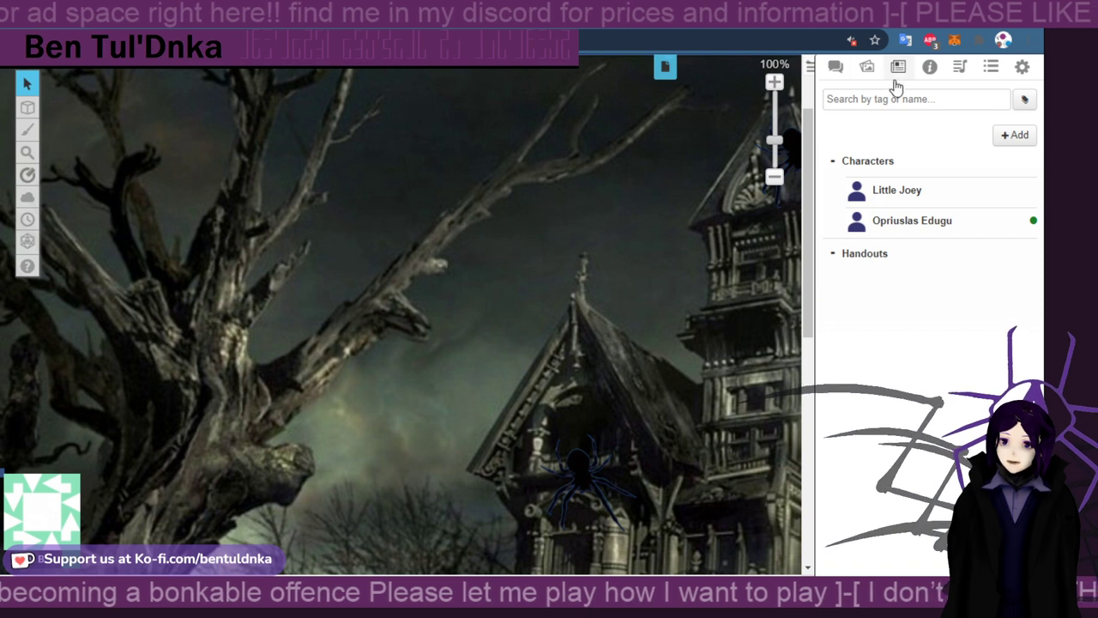
Open the game settings with the 3D dice options and roll a single d20
left_click(1022, 68)
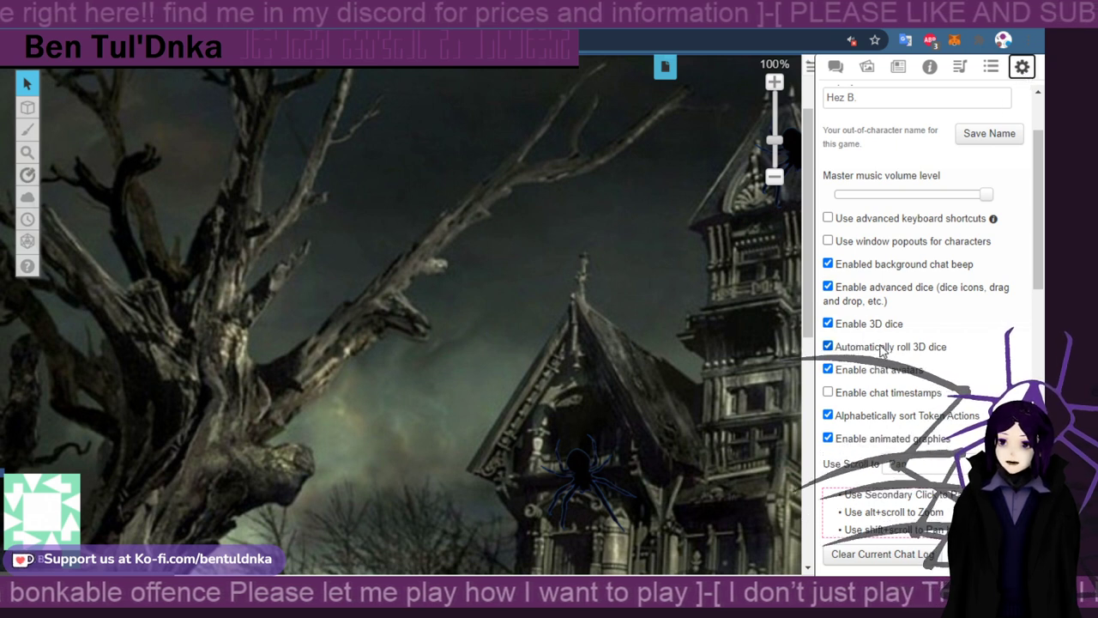
mouse_move(23, 250)
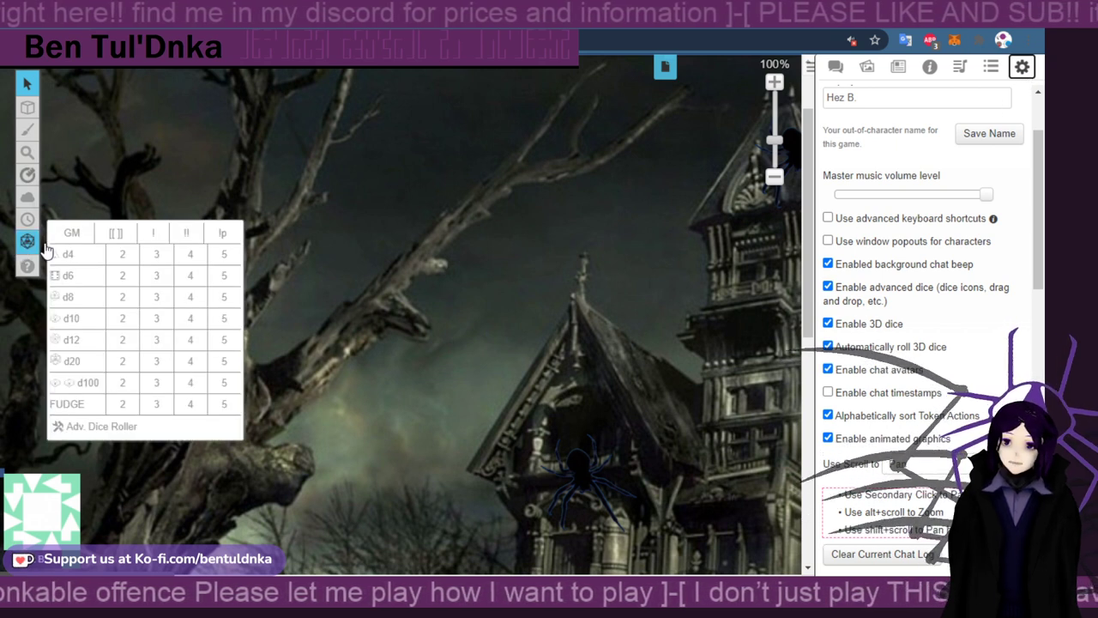
left_click(63, 366)
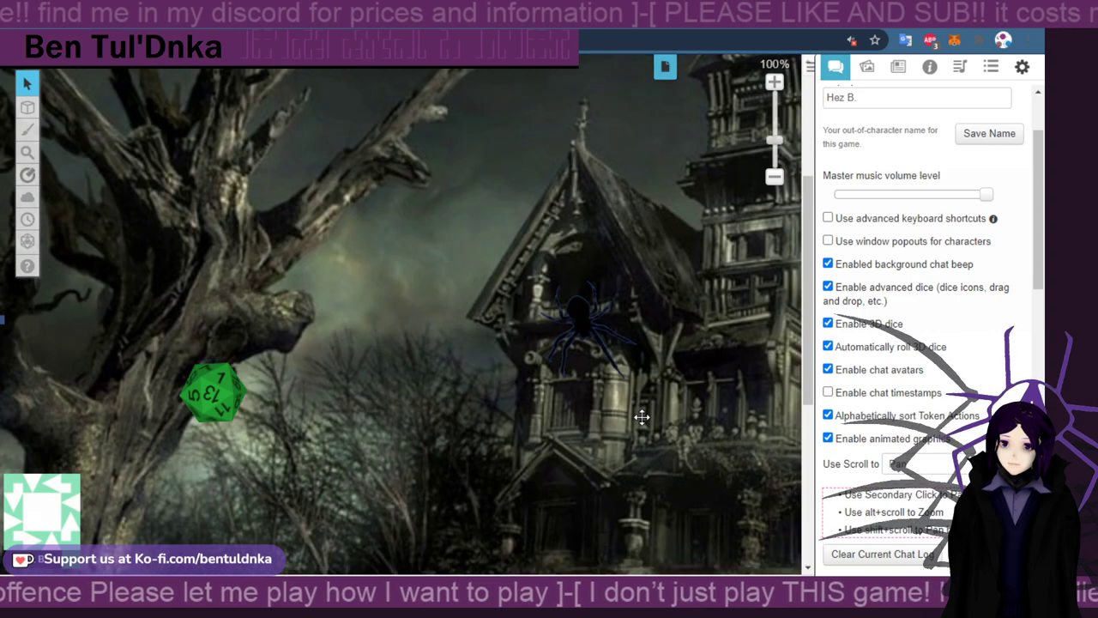
Clear the current chat log from the personal settings and show the chat
scroll(649, 416, "up", 3)
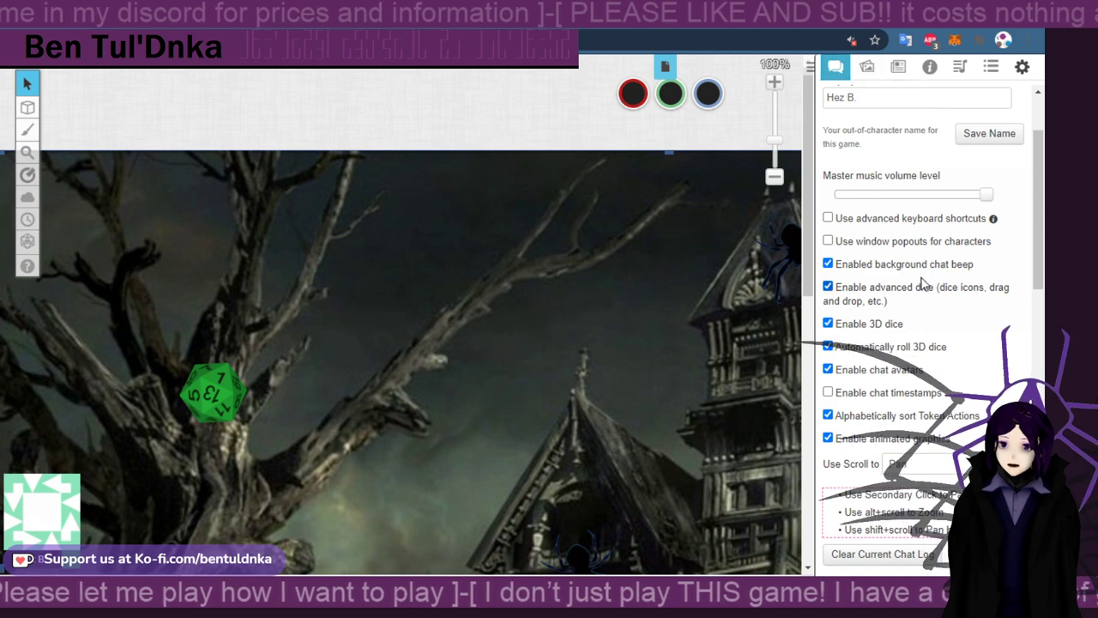
scroll(927, 326, "up", 1)
scroll(925, 326, "down", 1)
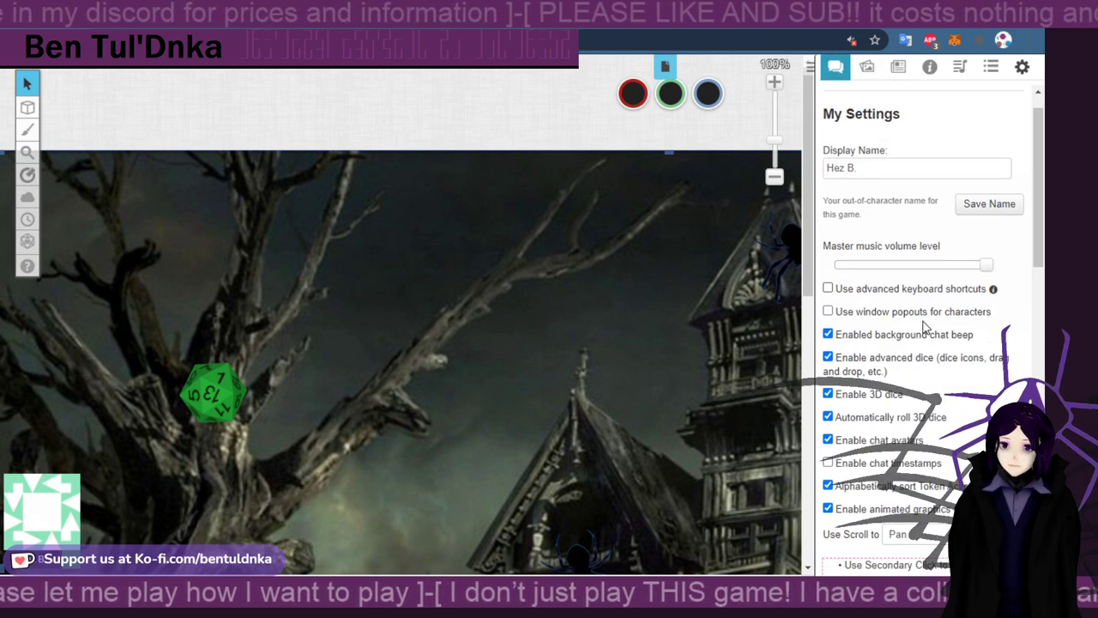
scroll(925, 326, "down", 1)
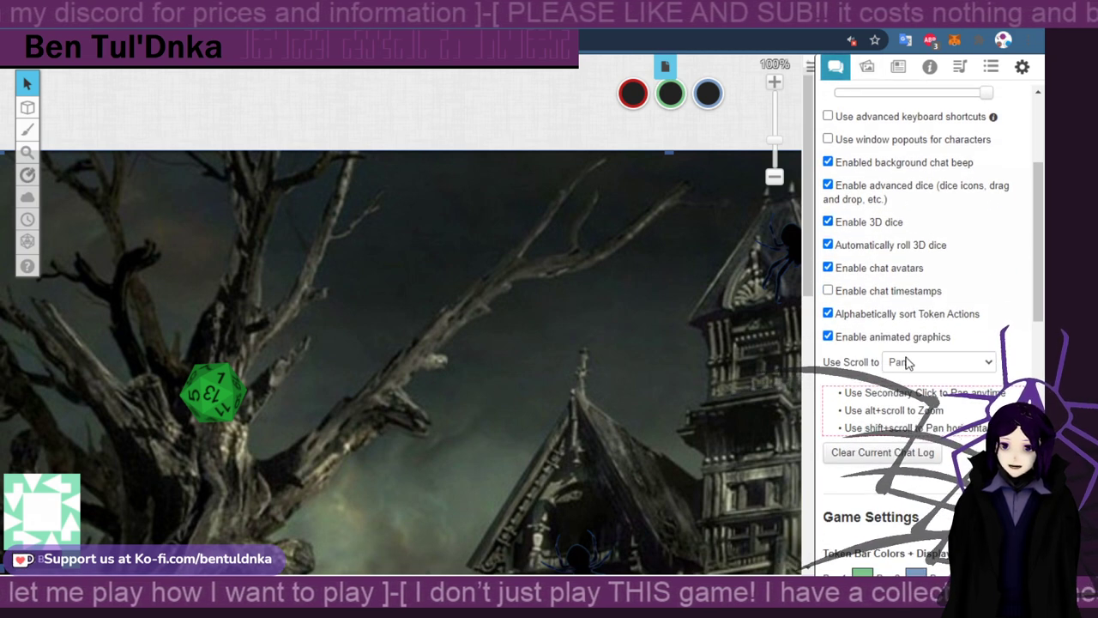
scroll(897, 367, "down", 1)
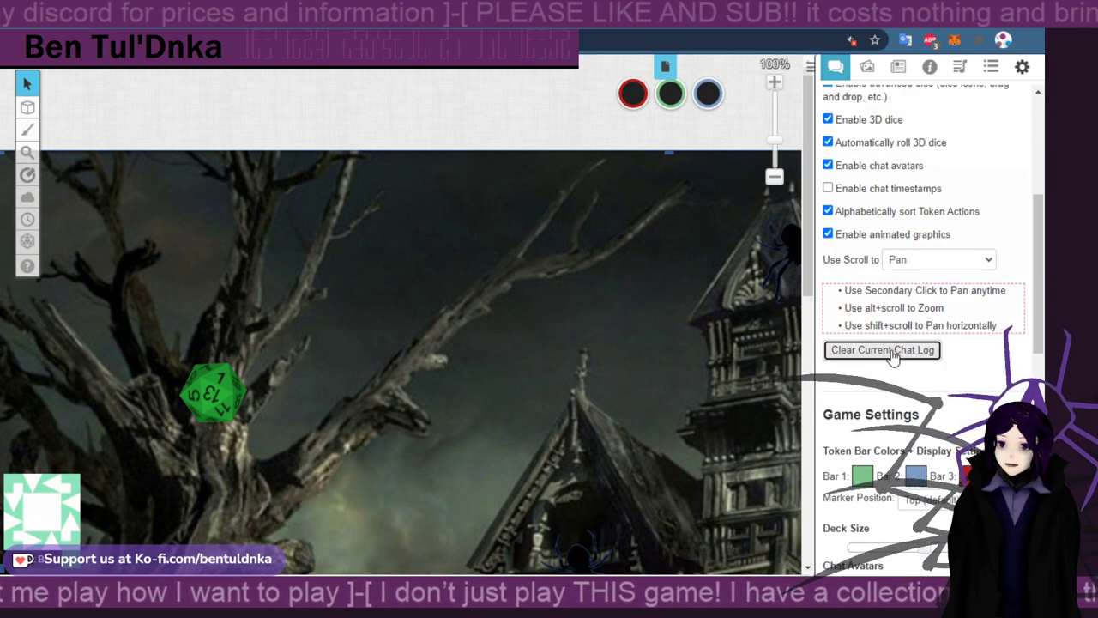
left_click(836, 74)
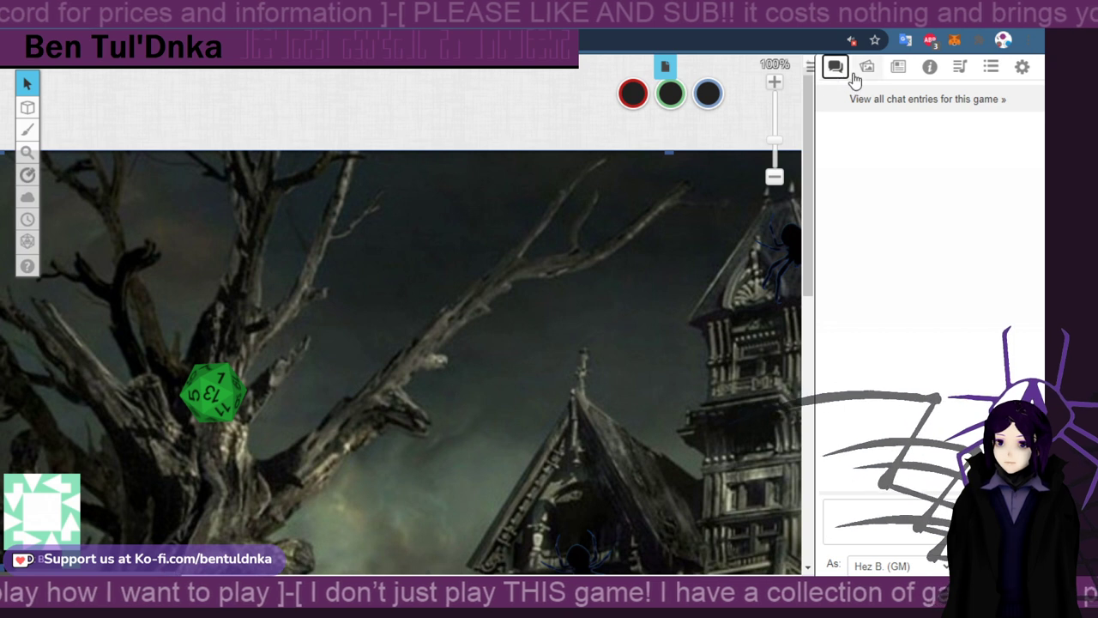
Add a new character to the game's journal
left_click(854, 77)
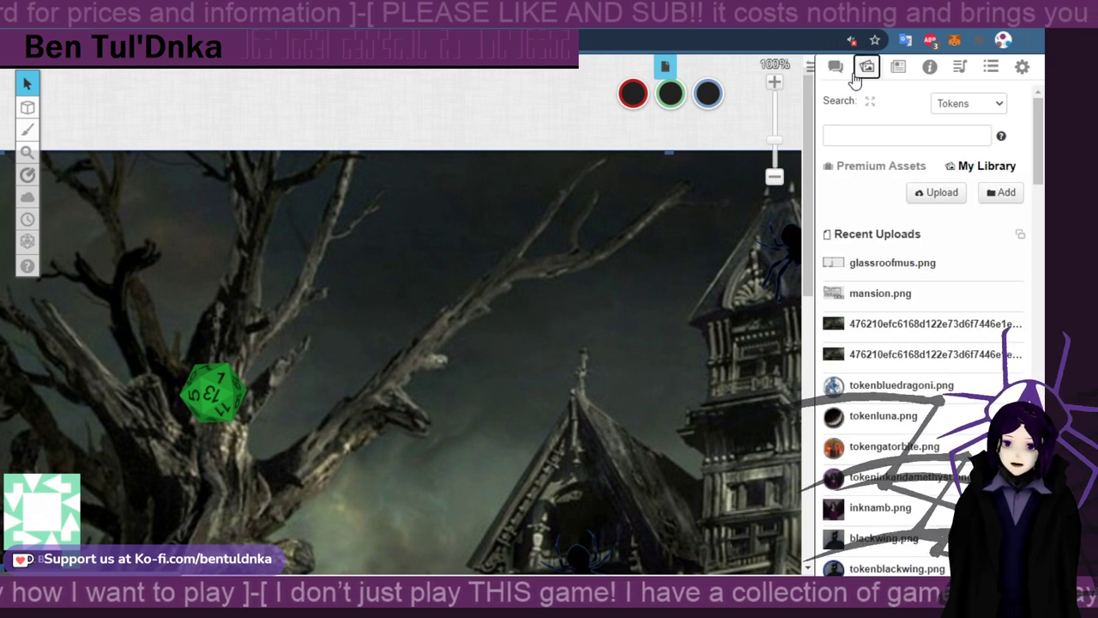
left_click(898, 67)
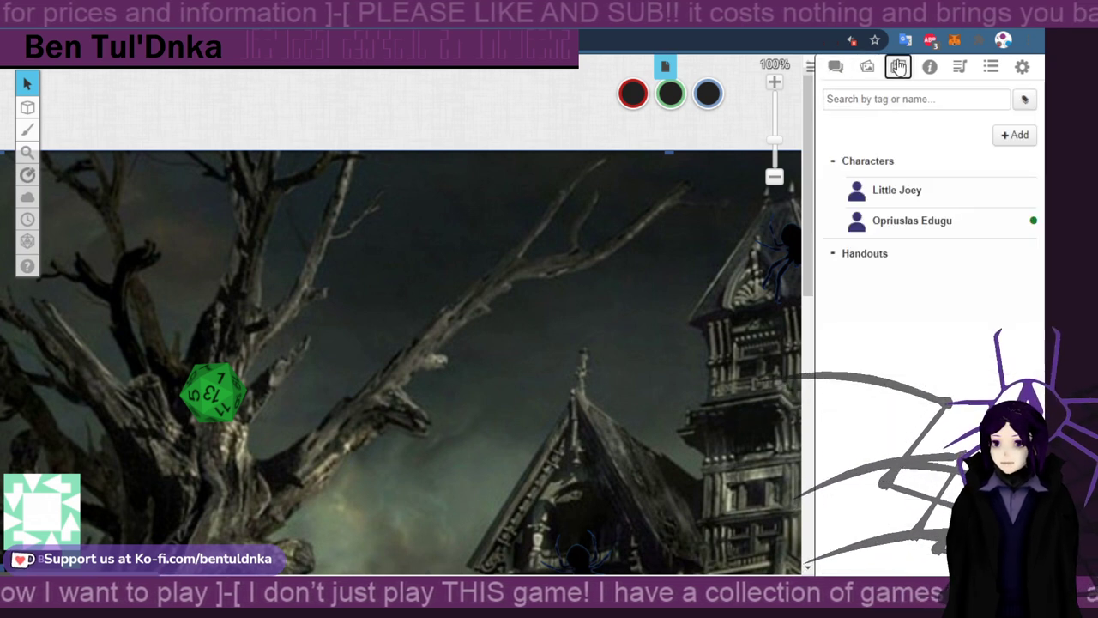
left_click(1011, 137)
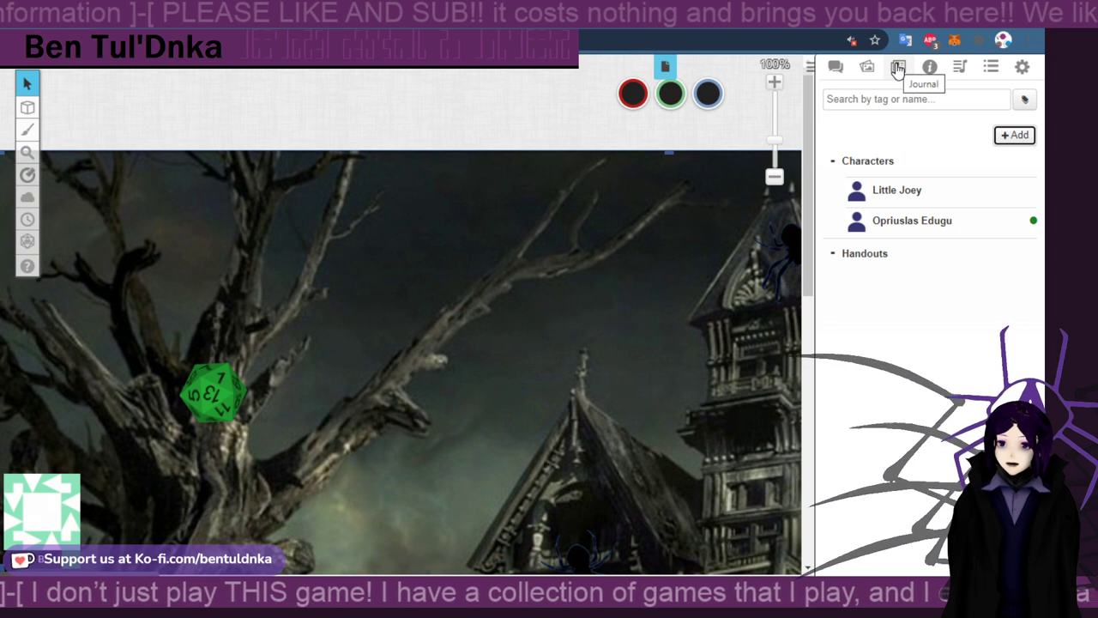
mouse_move(1011, 137)
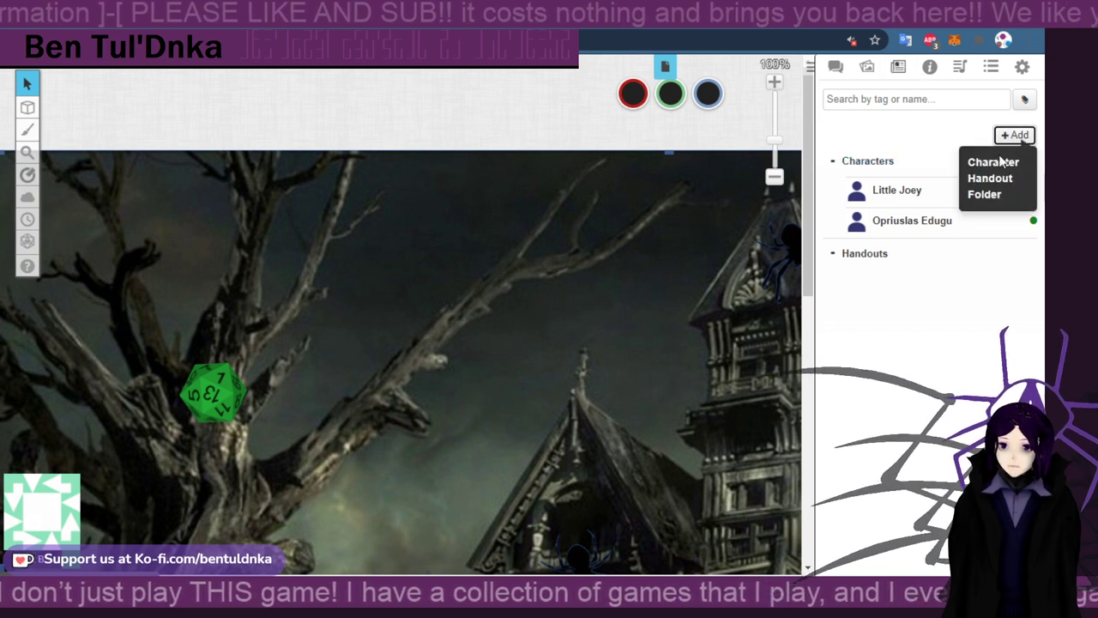
left_click(999, 163)
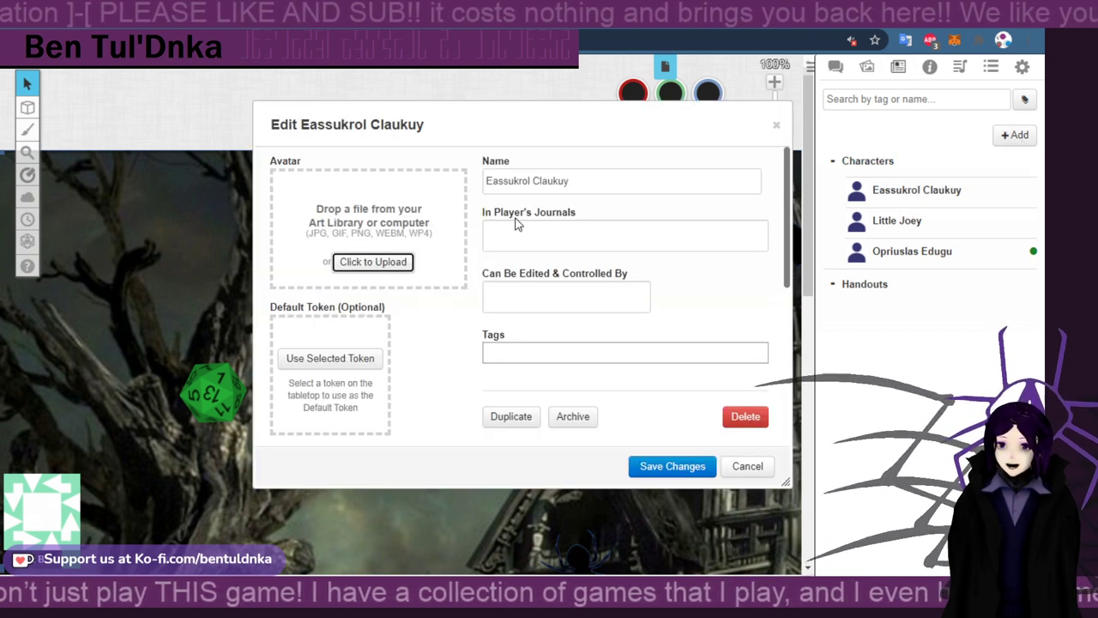
Put the new character in the first named player's journal, let that same player edit and control it, and save the changes
left_click(539, 237)
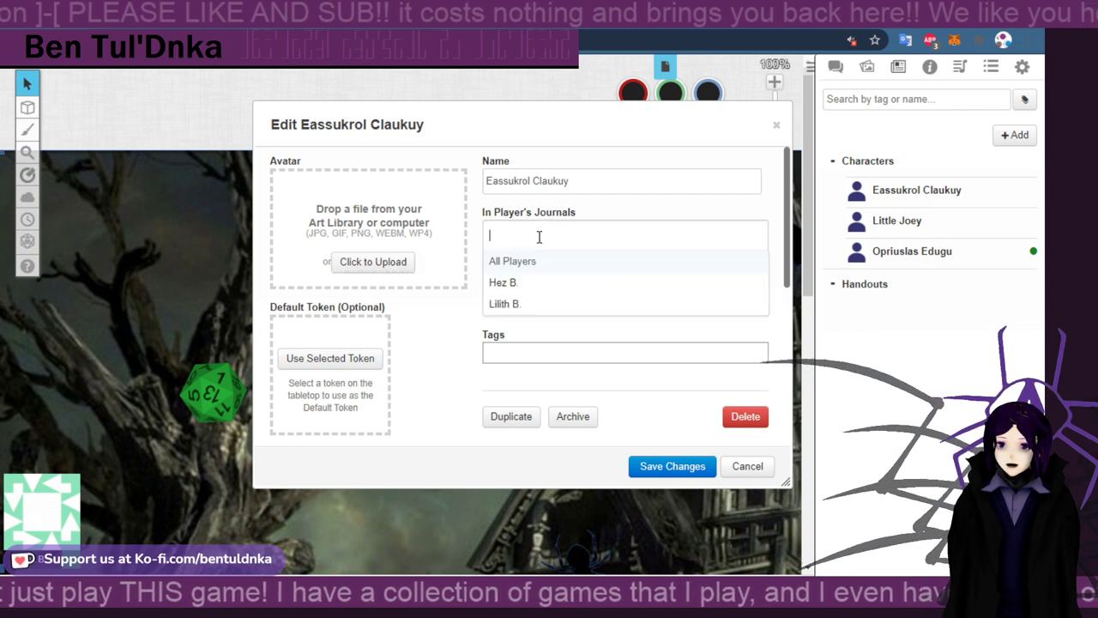
left_click(506, 282)
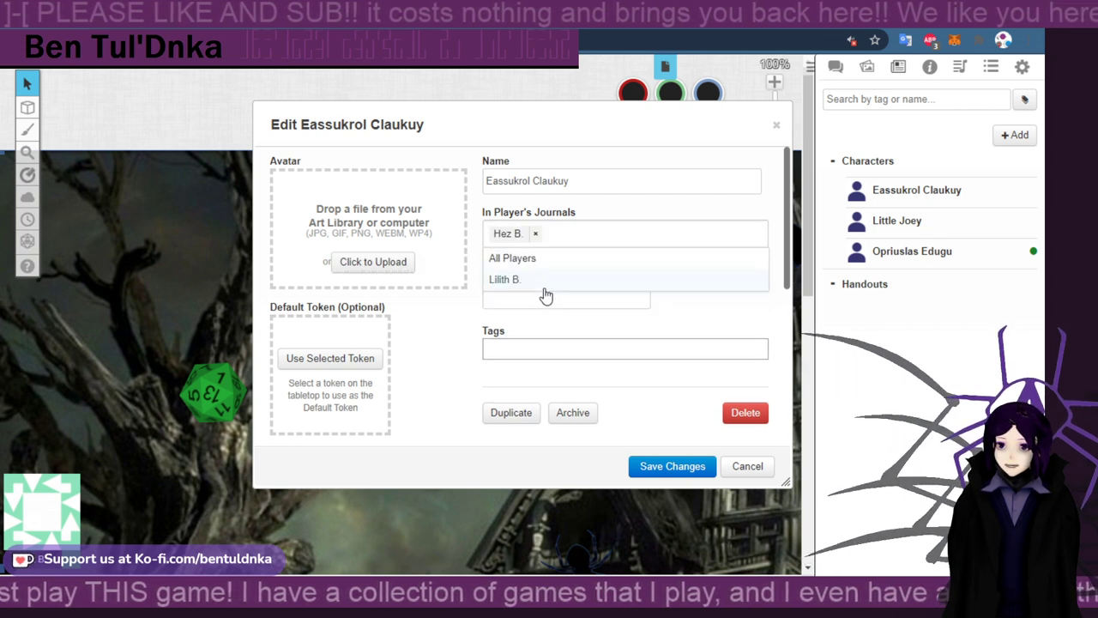
left_click(690, 345)
left_click(585, 288)
left_click(556, 338)
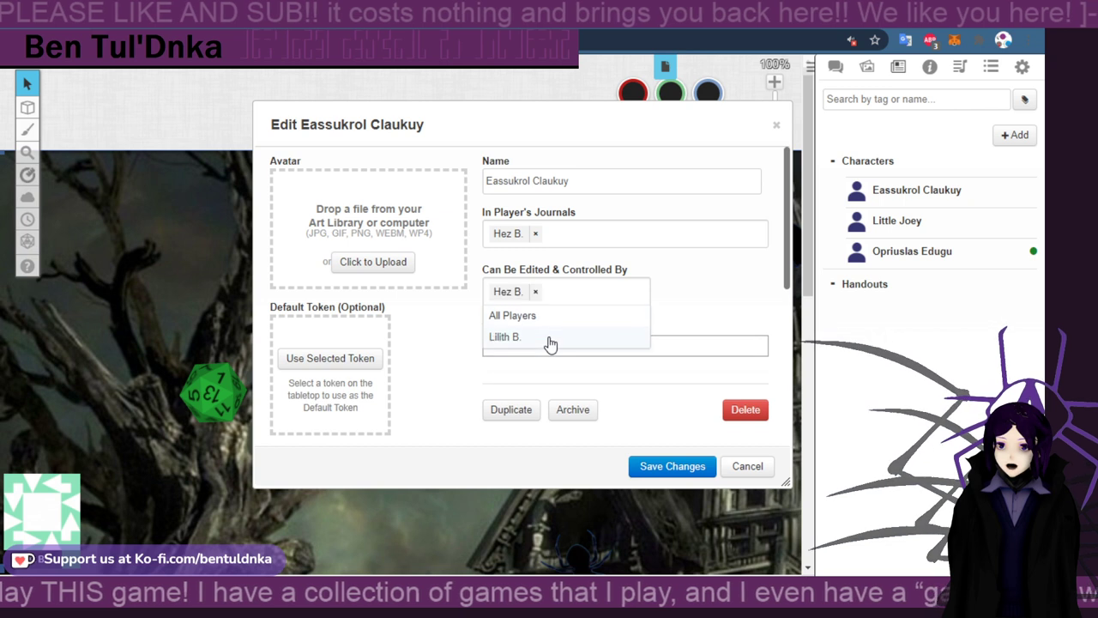
left_click(644, 468)
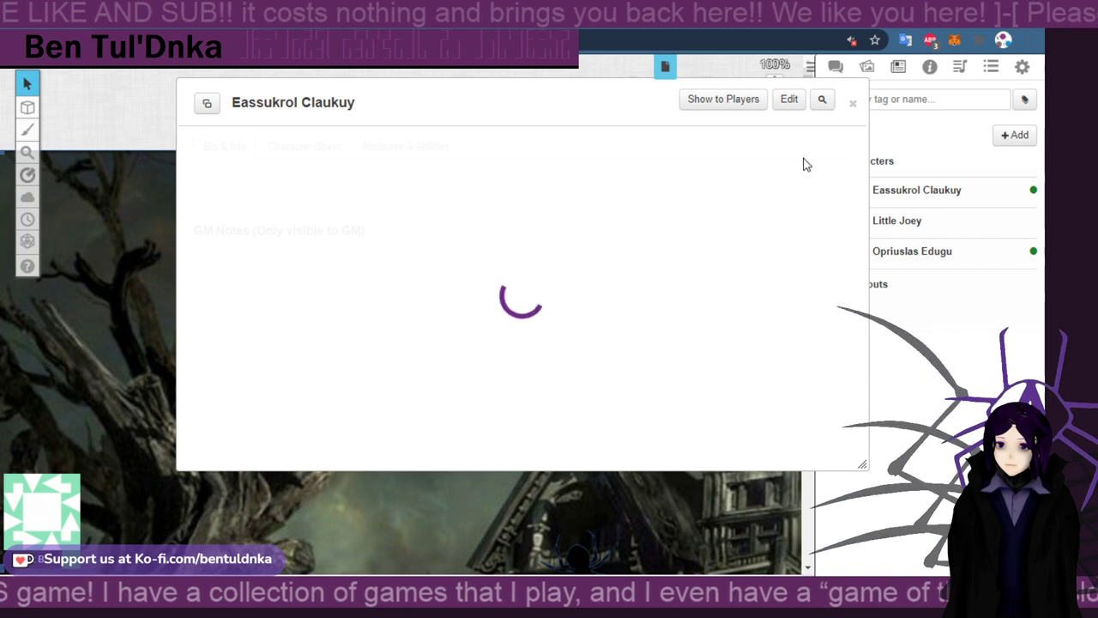
Close the new character's window and rejoin the game as a player from the settings
left_click(853, 104)
left_click(1024, 69)
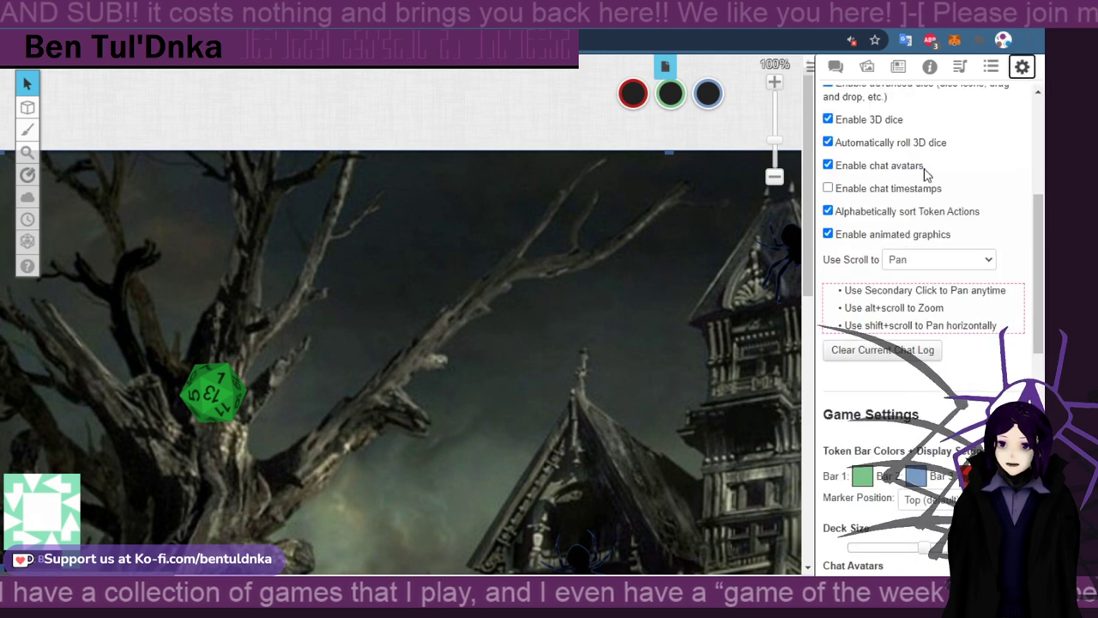
scroll(935, 191, "up", 4)
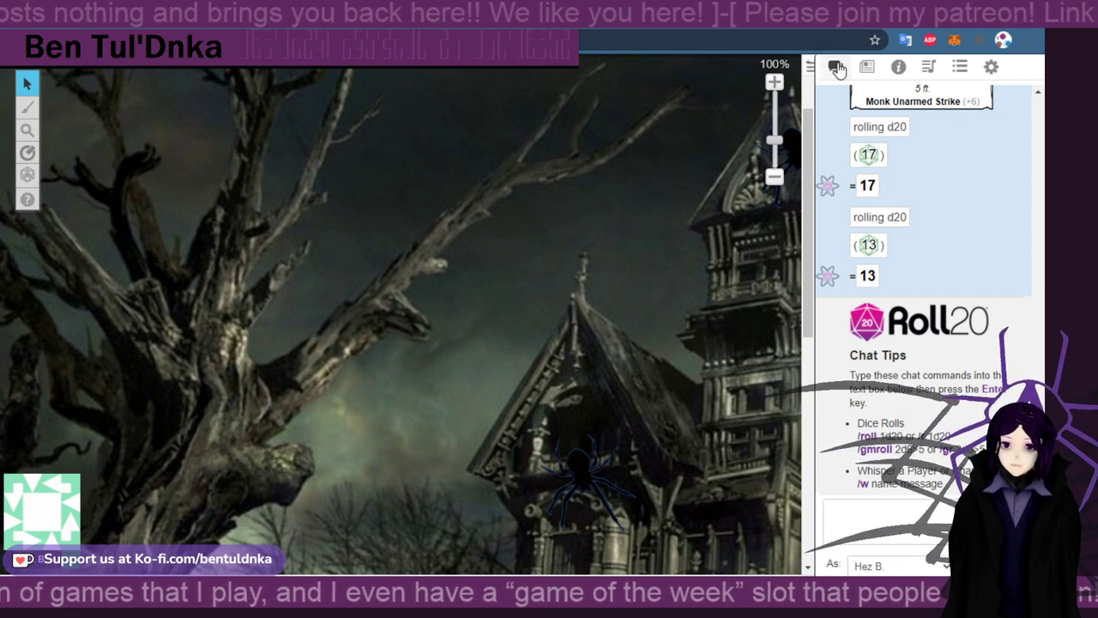
Open the new character's sheet from the journal and start building it with the Charactermancer
left_click(867, 67)
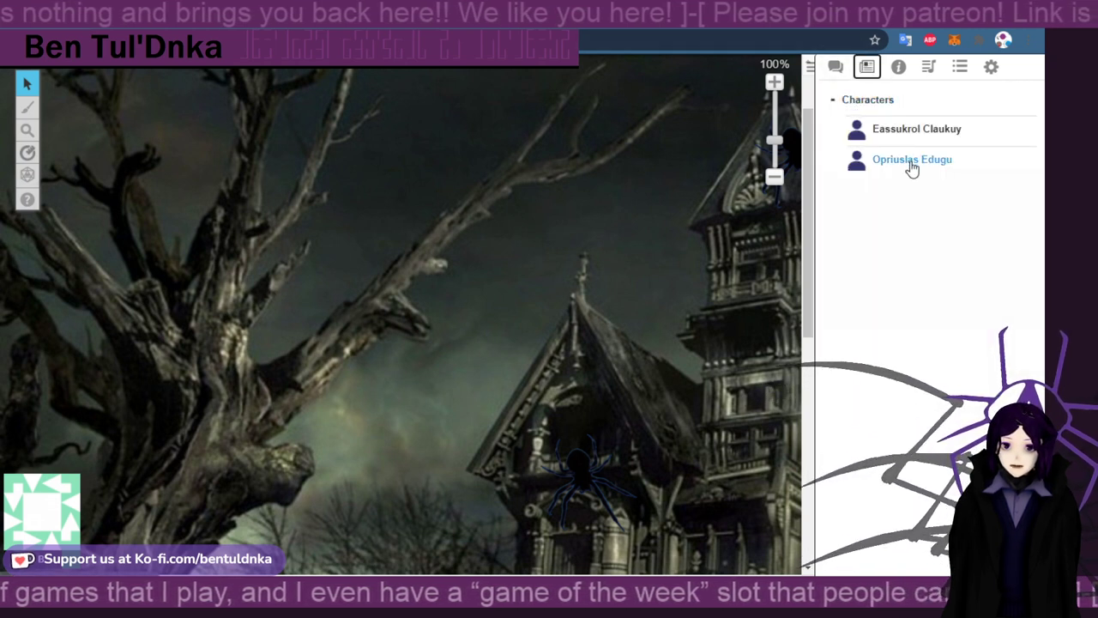
left_click(919, 130)
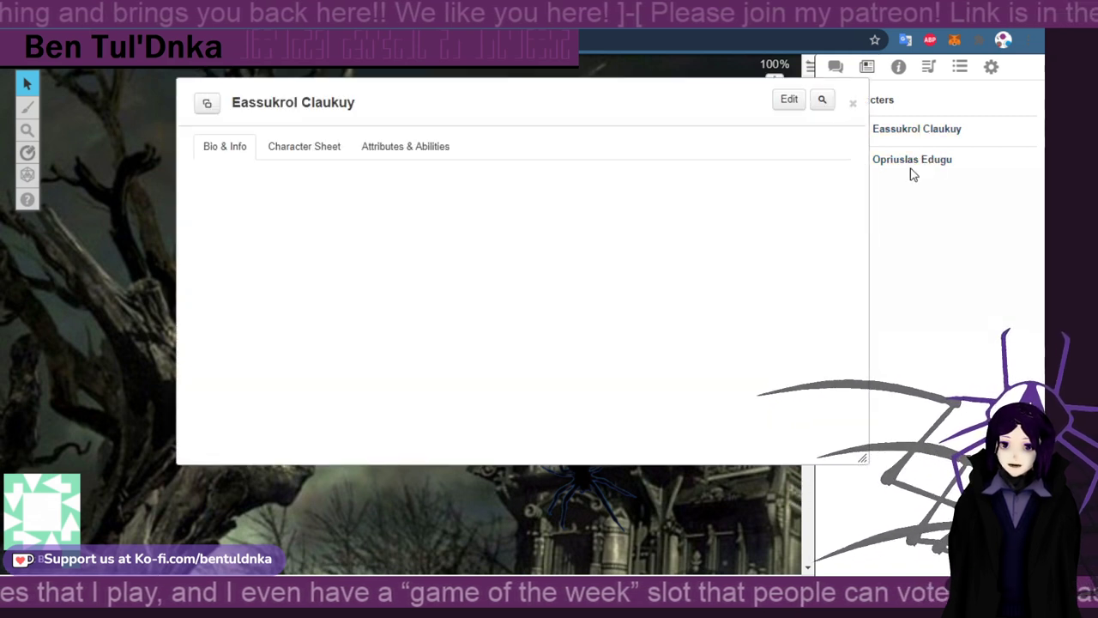
left_click(304, 149)
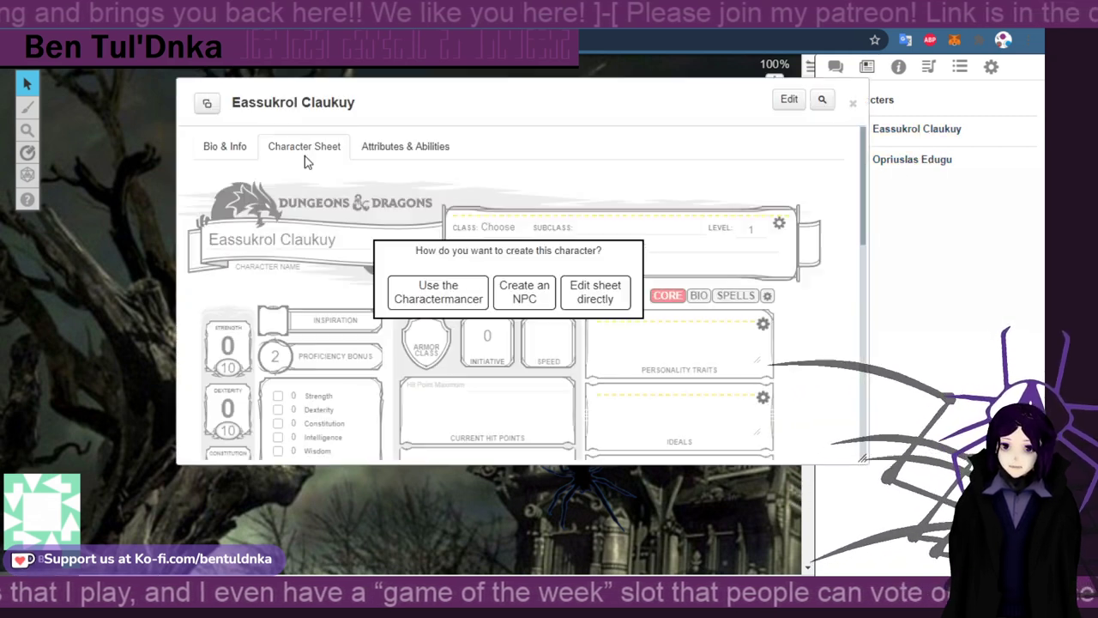
left_click(441, 302)
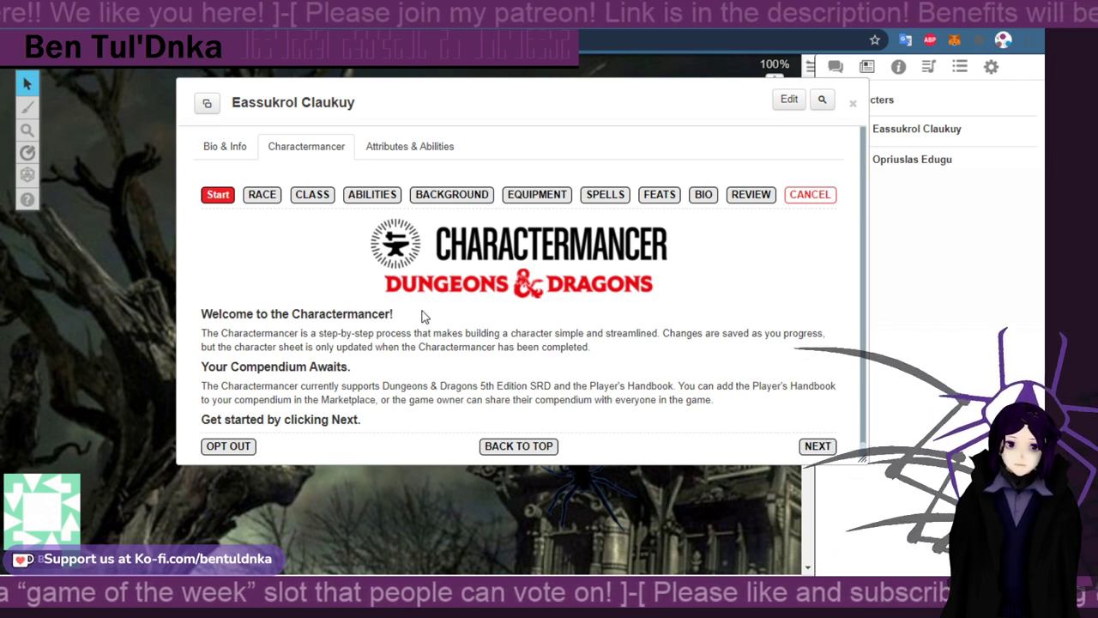
Choose Human (SRD) as the character's race in the Charactermancer
scroll(332, 314, "down", 1)
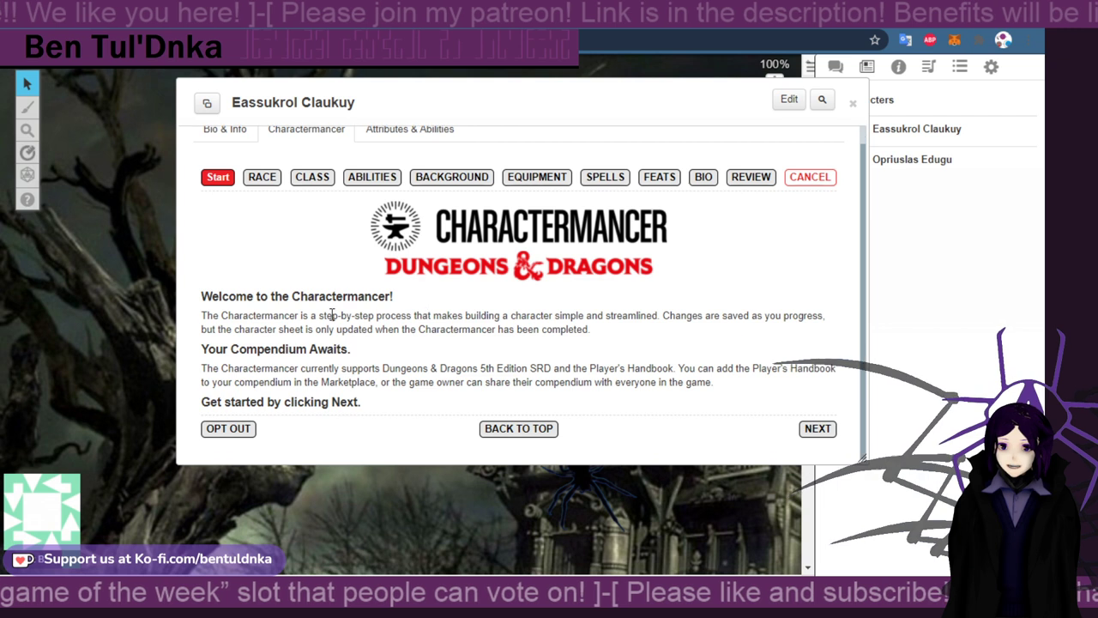
left_click(259, 179)
scroll(359, 313, "down", 2)
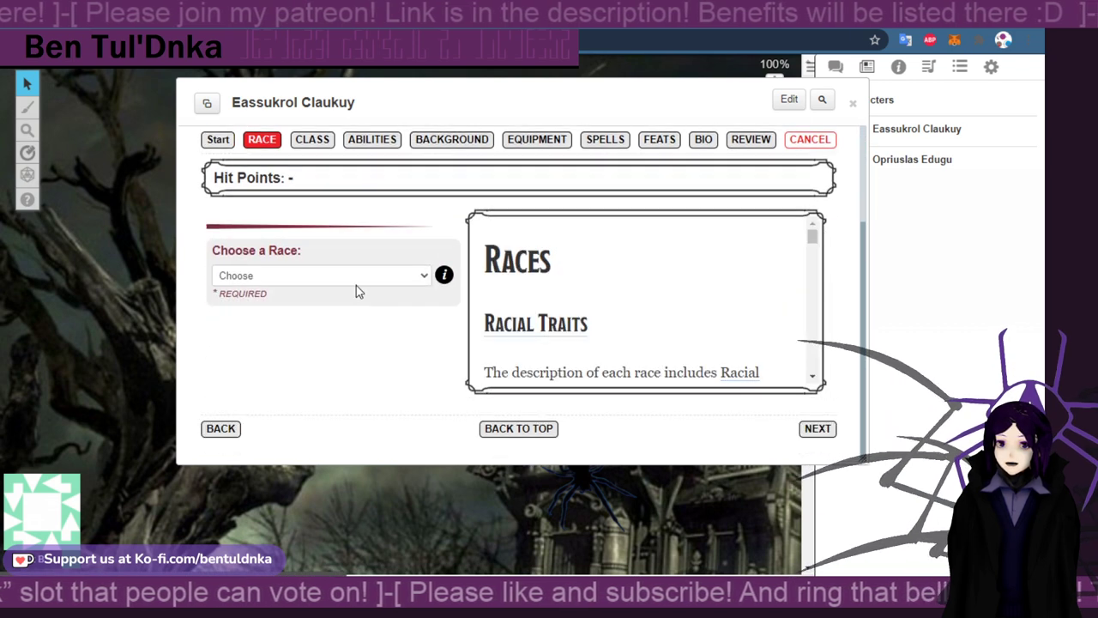
left_click(368, 277)
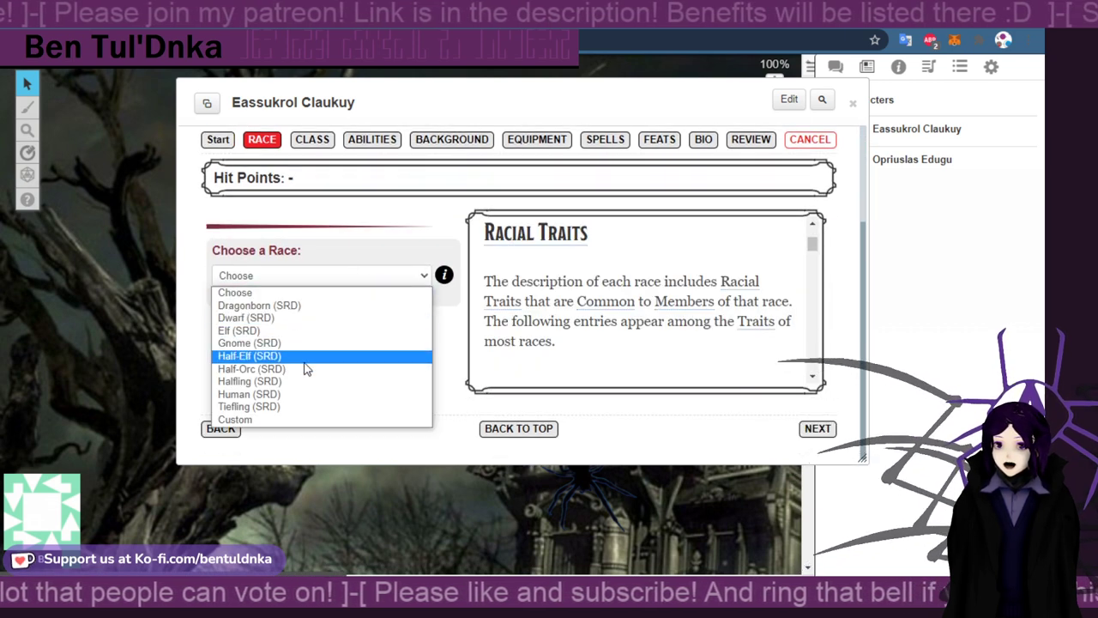
left_click(301, 395)
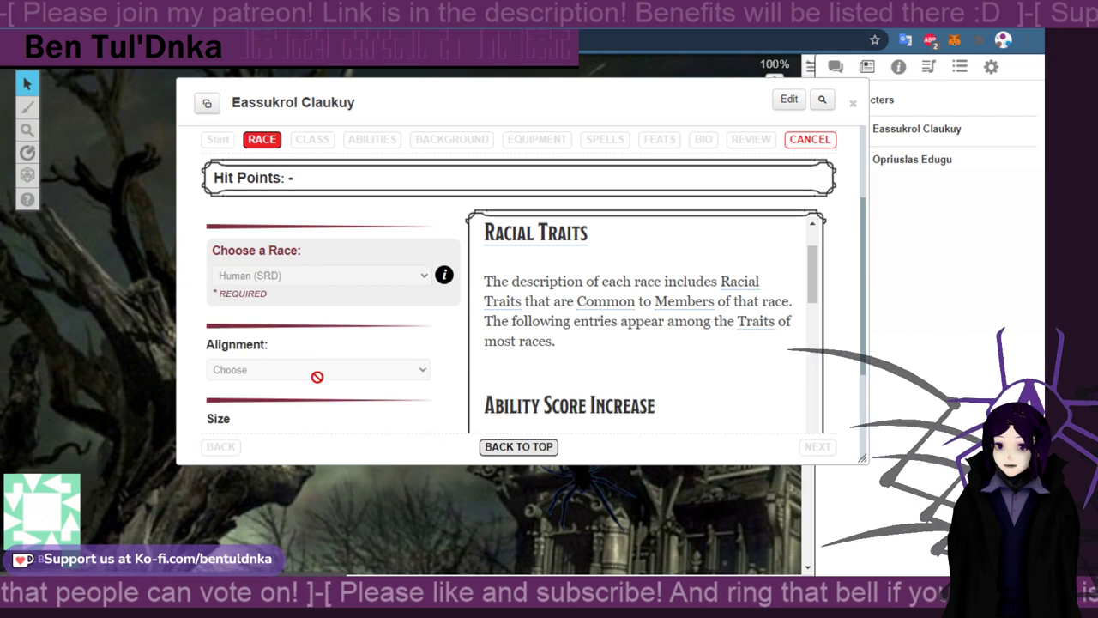
Set the character's alignment to Neutral and the extra language proficiency to Draconic (SRD)
scroll(315, 335, "down", 2)
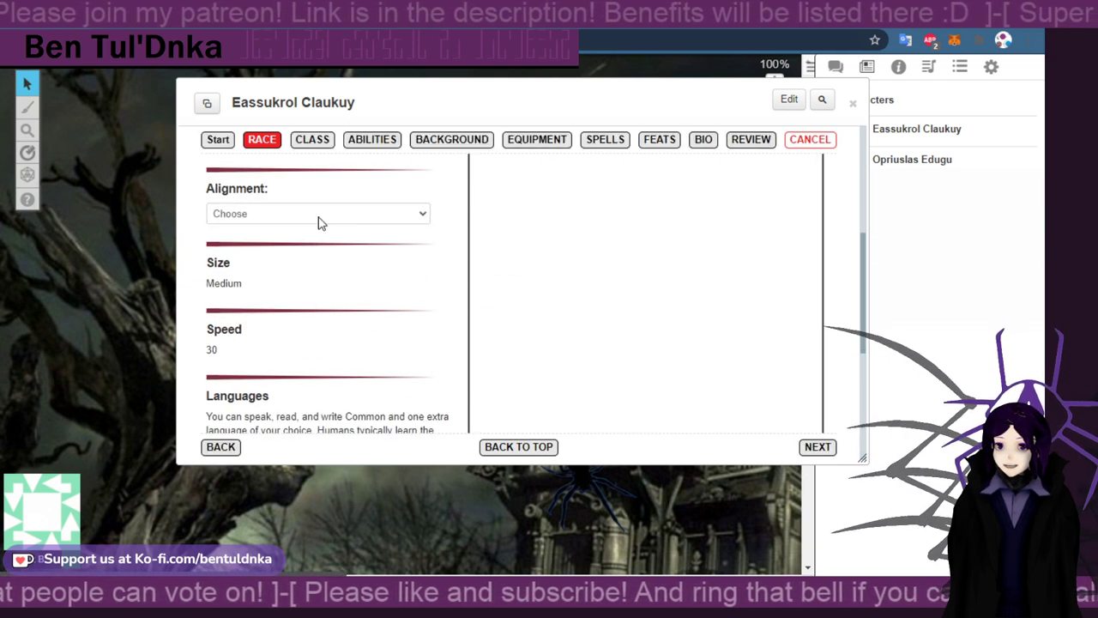
left_click(314, 280)
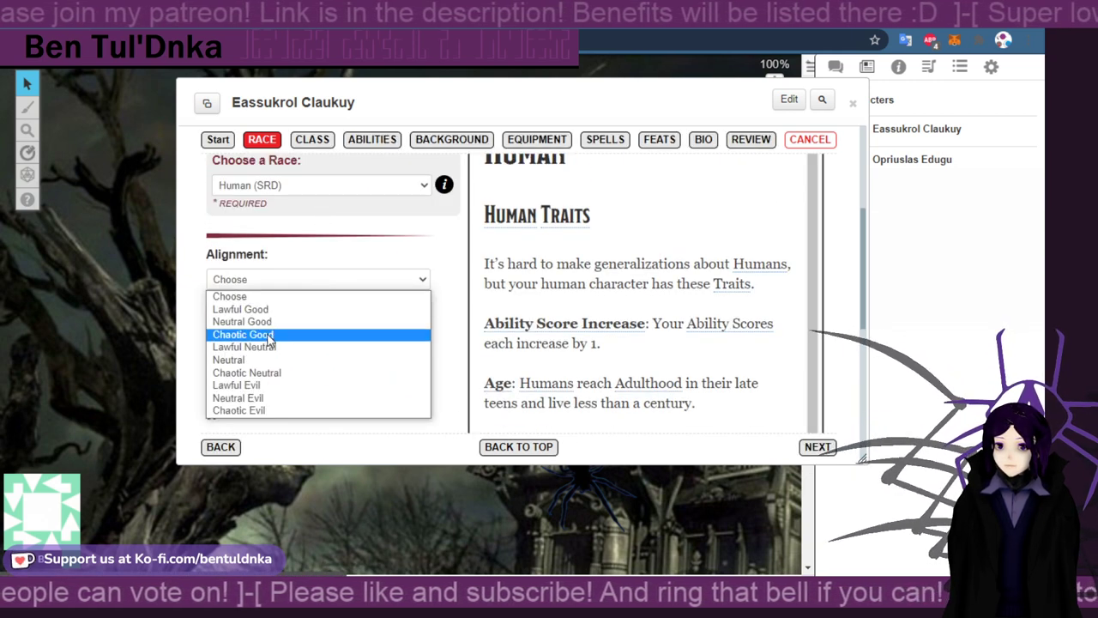
left_click(277, 354)
left_click(294, 288)
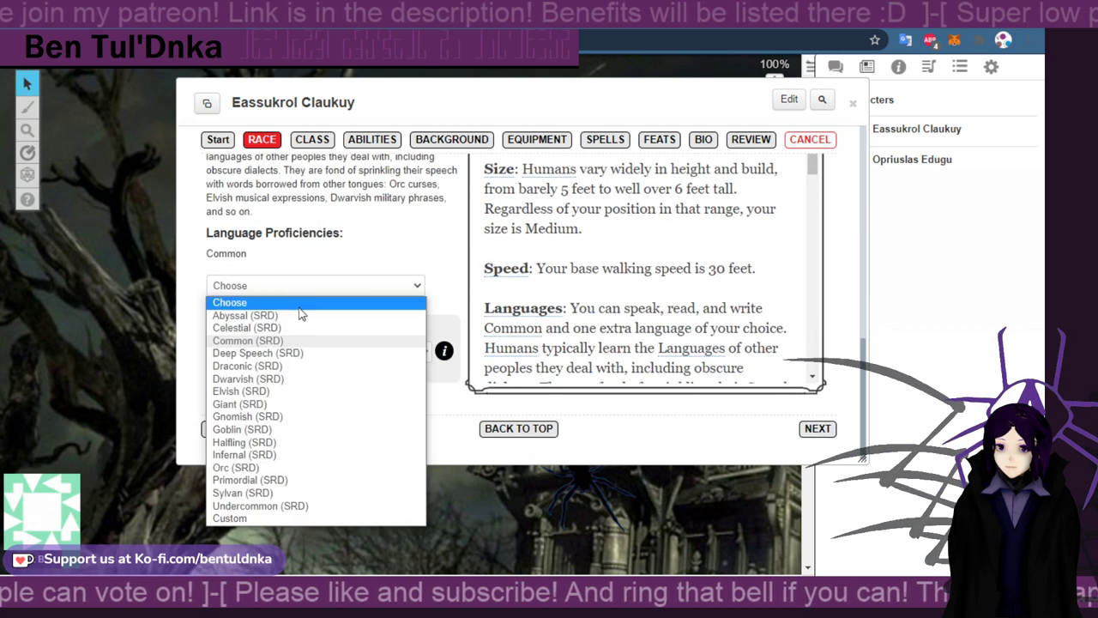
left_click(314, 364)
Set the subrace to Standard Human (SRD), review the race choices and advance to the class page
left_click(343, 358)
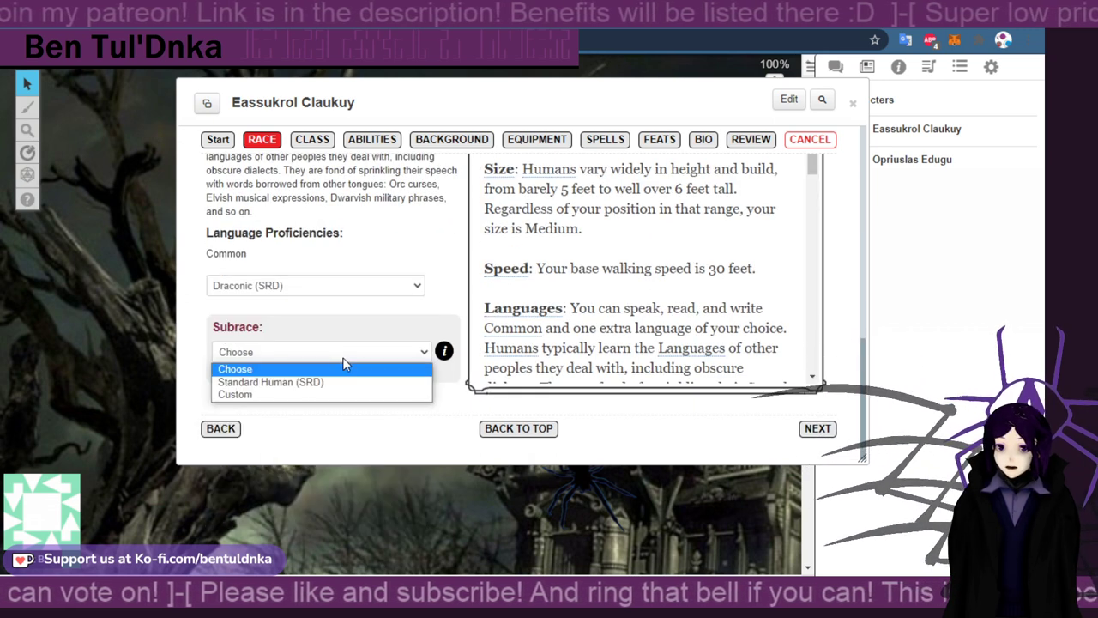
left_click(340, 387)
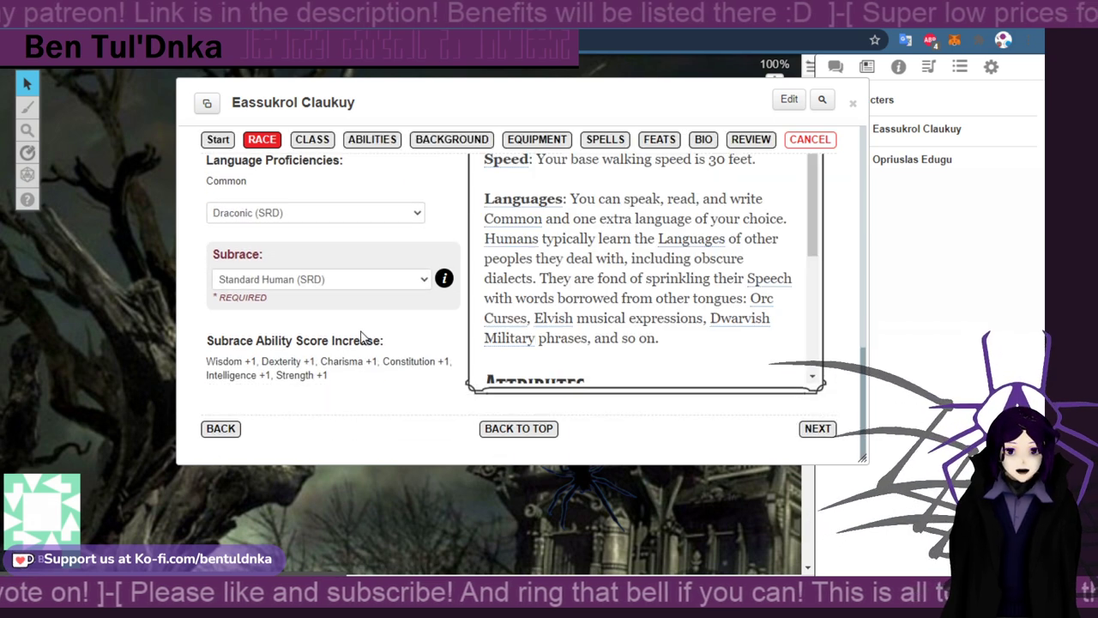
scroll(365, 331, "up", 5)
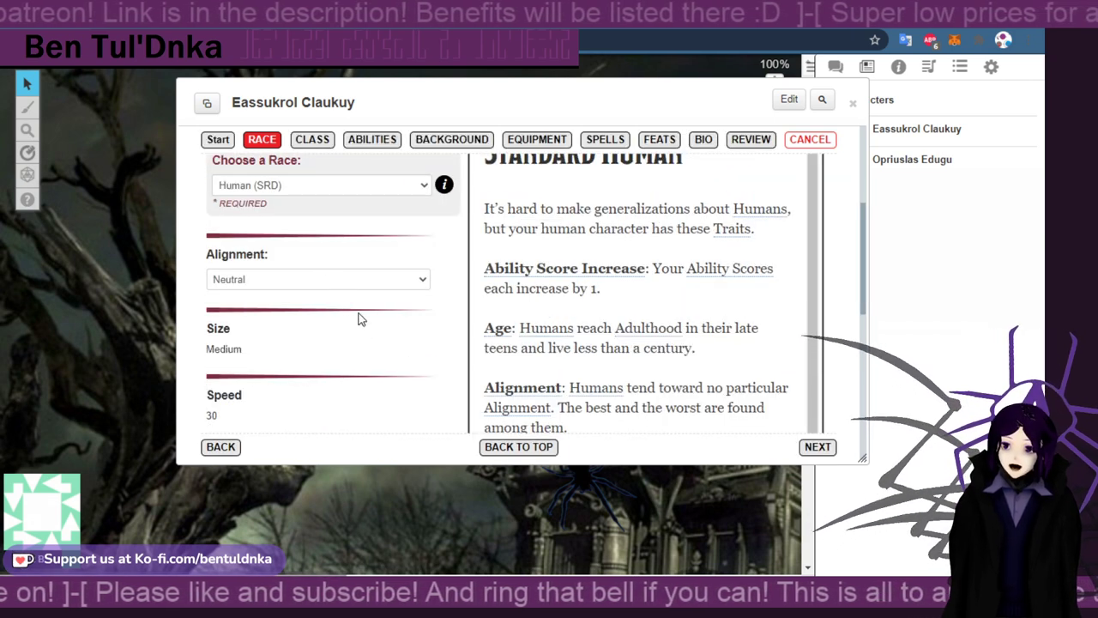
scroll(360, 322, "down", 5)
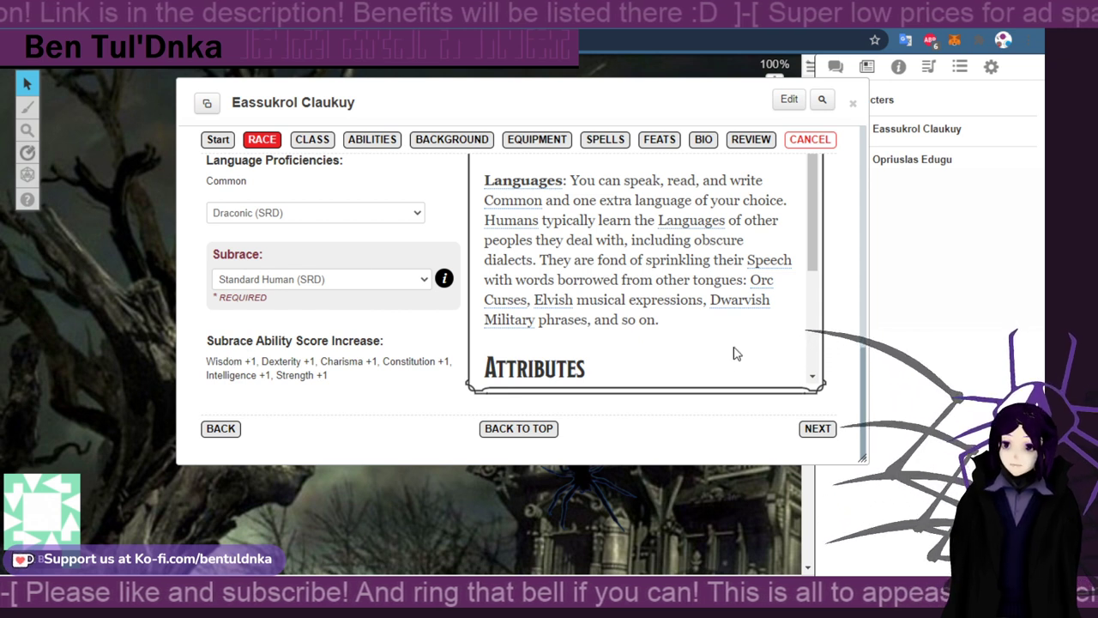
left_click(820, 429)
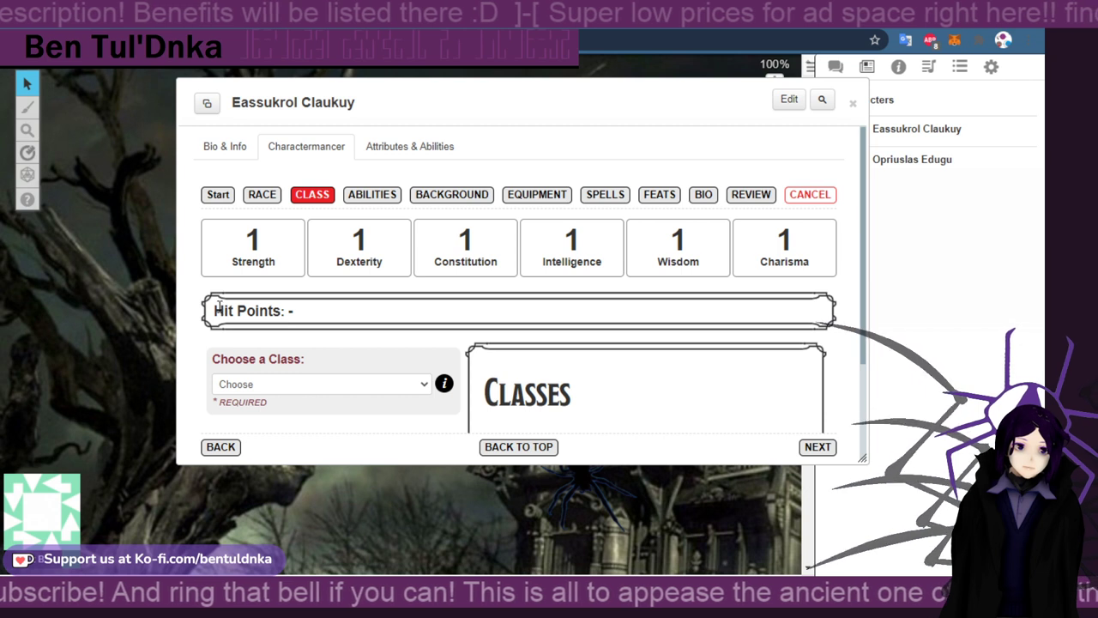
Choose Sorcerer (SRD) as the character's class
scroll(217, 309, "down", 2)
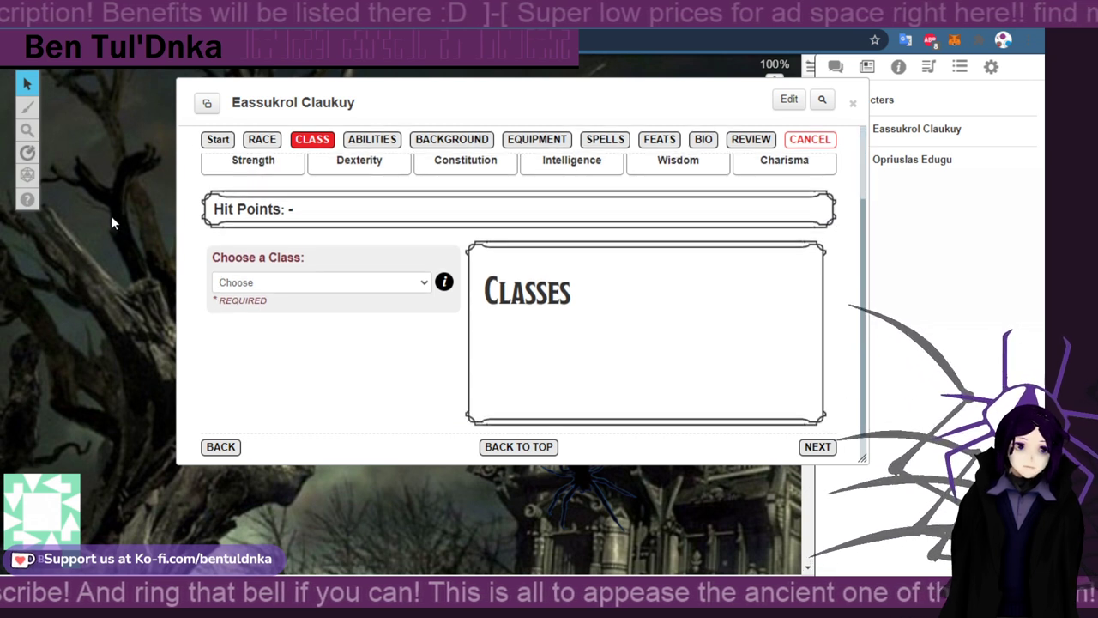
left_click(316, 284)
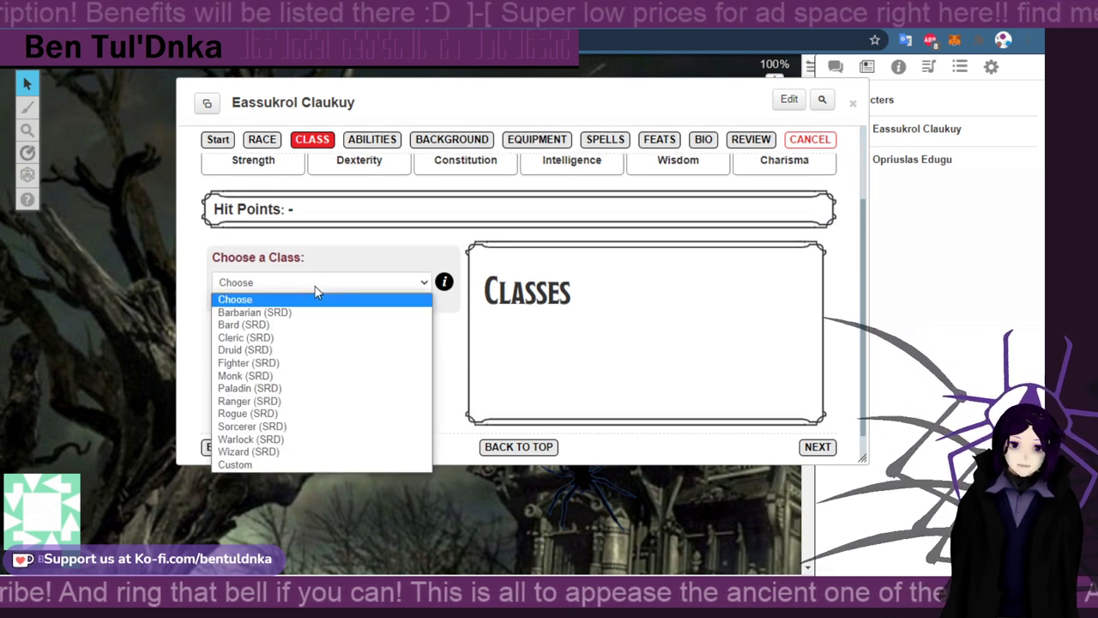
left_click(315, 427)
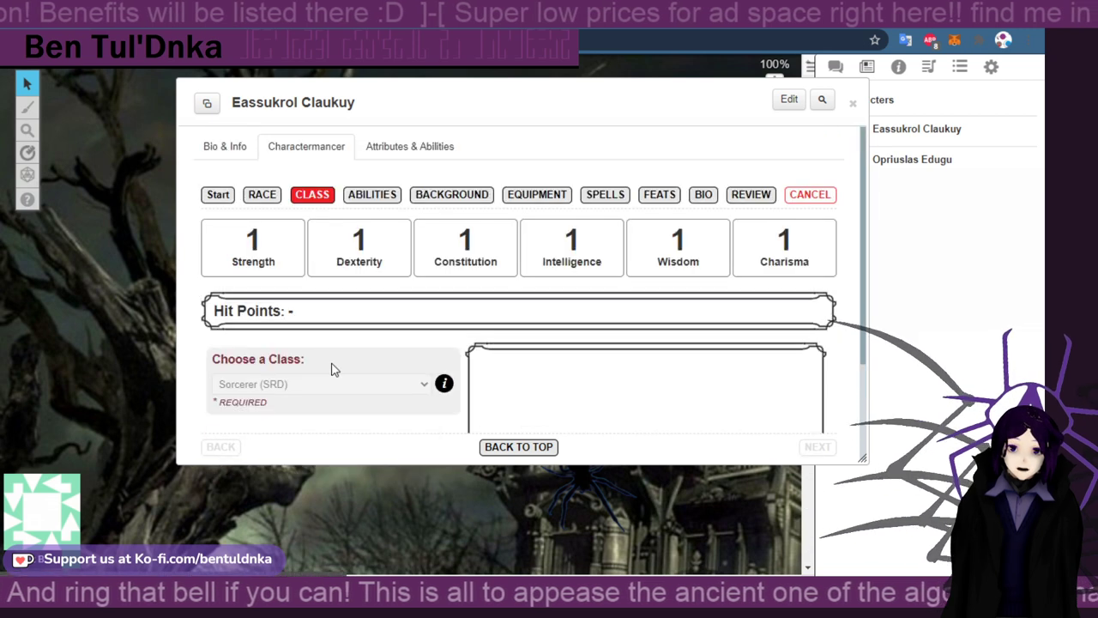
Set the sorcerer's Sorcerous Origin to Draconic Bloodline (SRD)
scroll(332, 368, "down", 3)
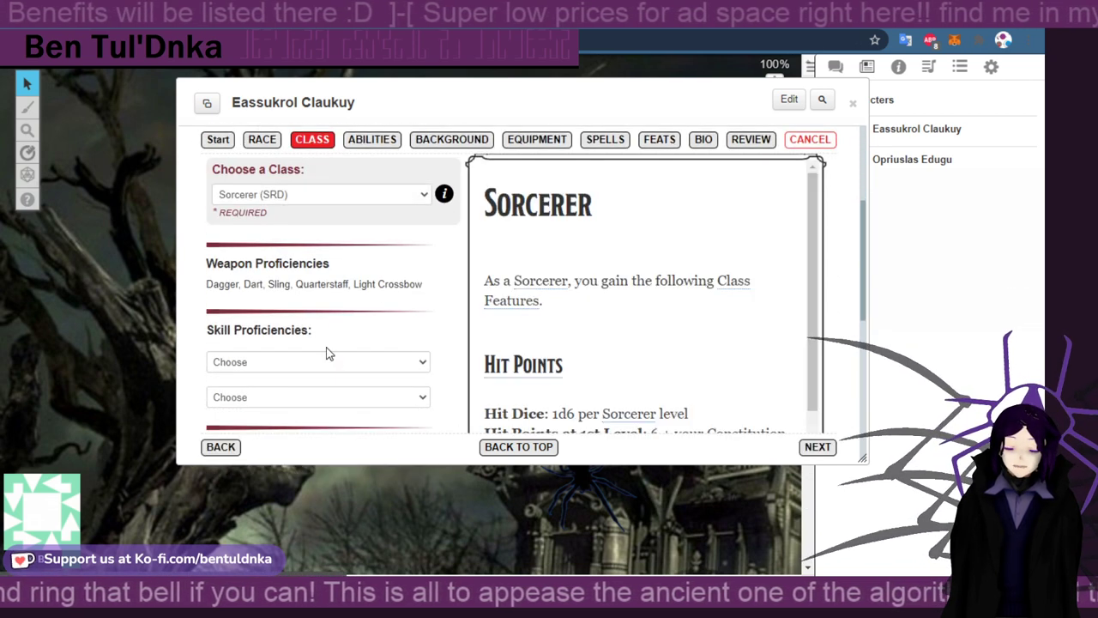
scroll(330, 357, "down", 1)
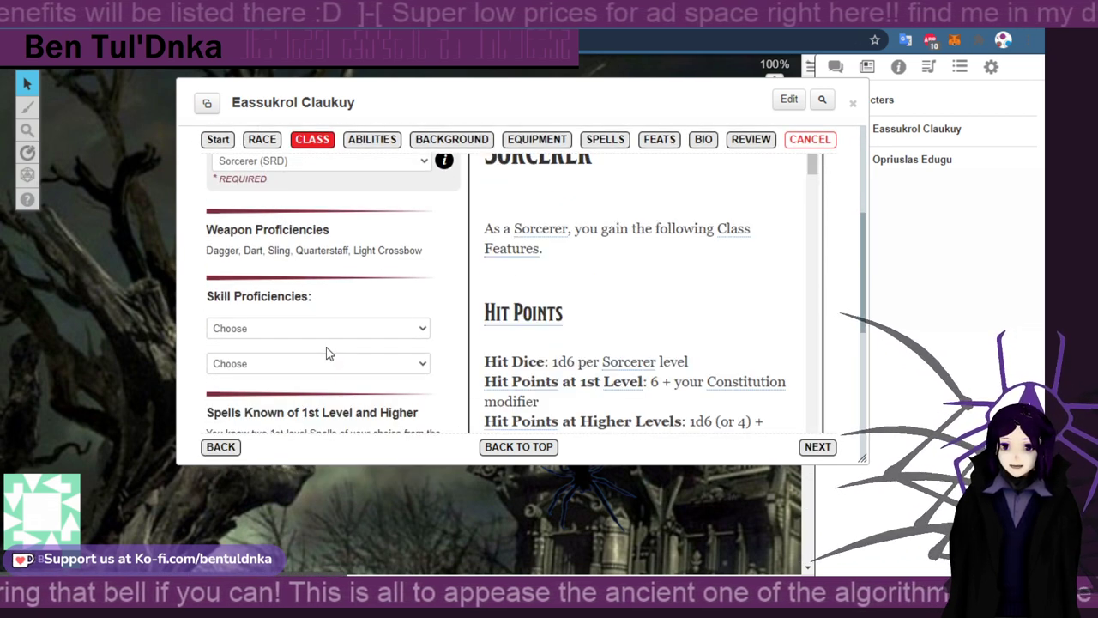
scroll(349, 318, "down", 5)
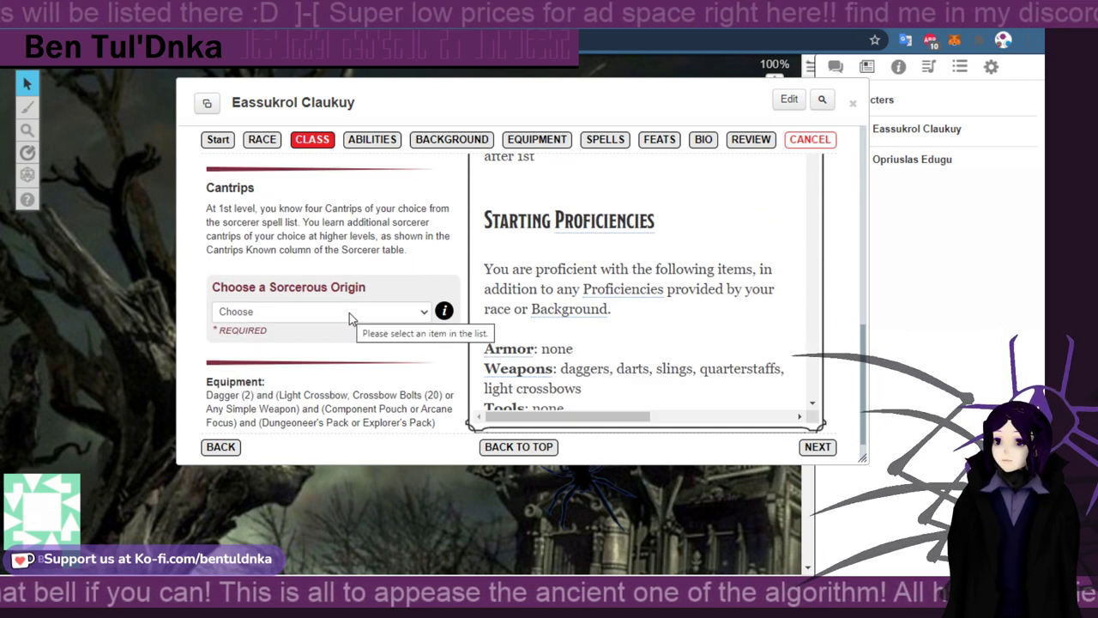
left_click(349, 313)
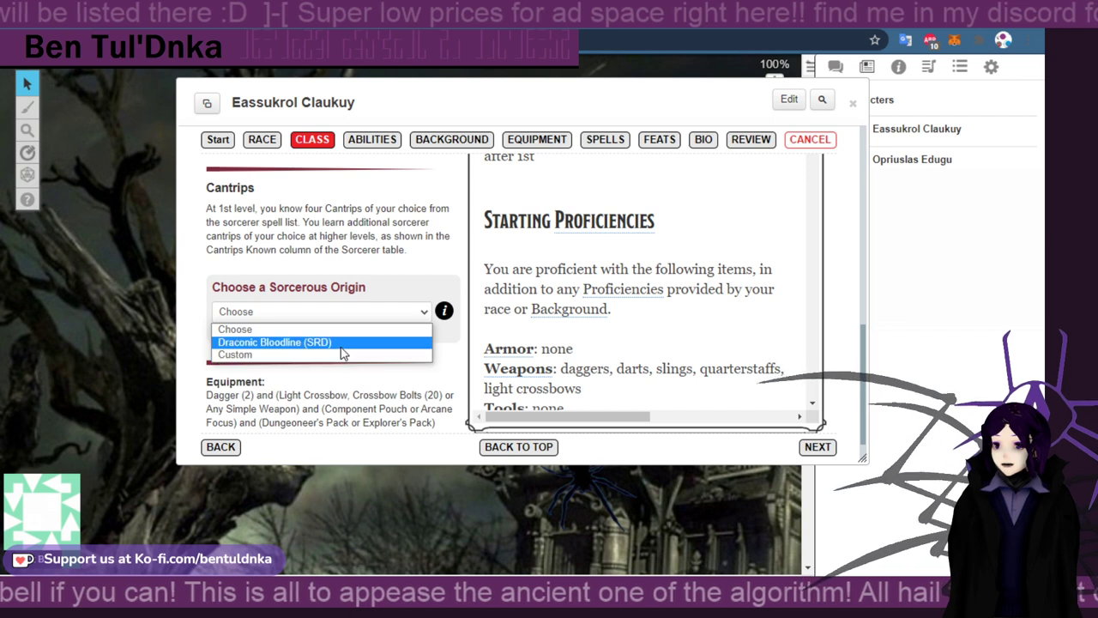
left_click(341, 347)
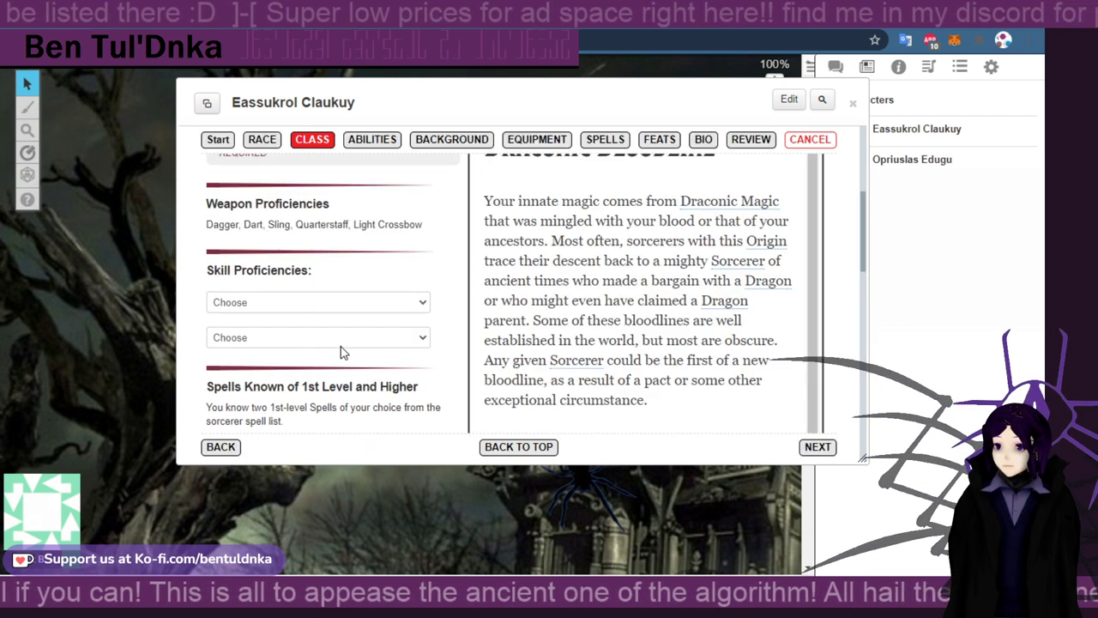
Pick Intimidation and Deception as the sorcerer's two skill proficiencies
scroll(339, 351, "up", 1)
left_click(316, 326)
left_click(319, 394)
left_click(303, 364)
left_click(296, 407)
Set the Dragon Ancestor to Silver (Cold)
scroll(313, 369, "down", 5)
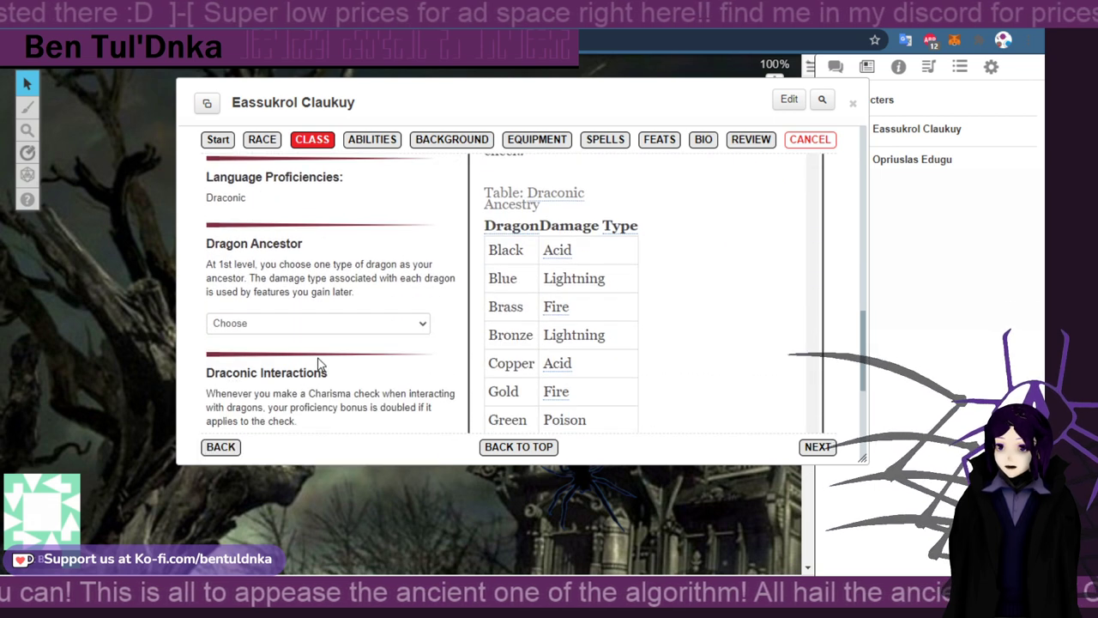
left_click(349, 326)
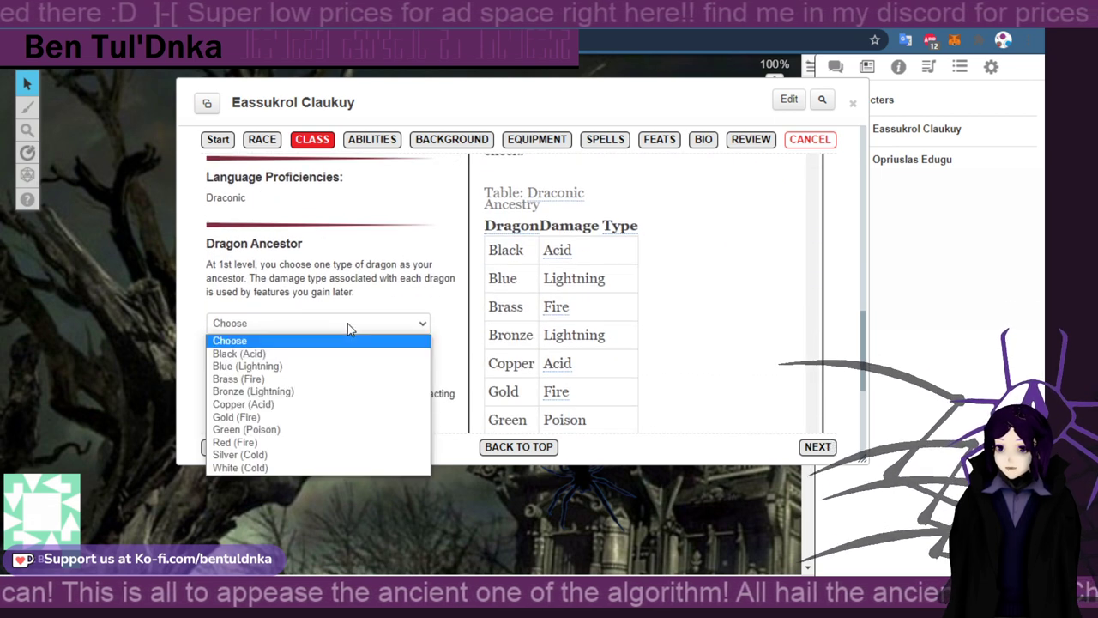
left_click(306, 457)
Review the class choices from the hit points down to the equipment and advance to the abilities page
scroll(373, 353, "down", 5)
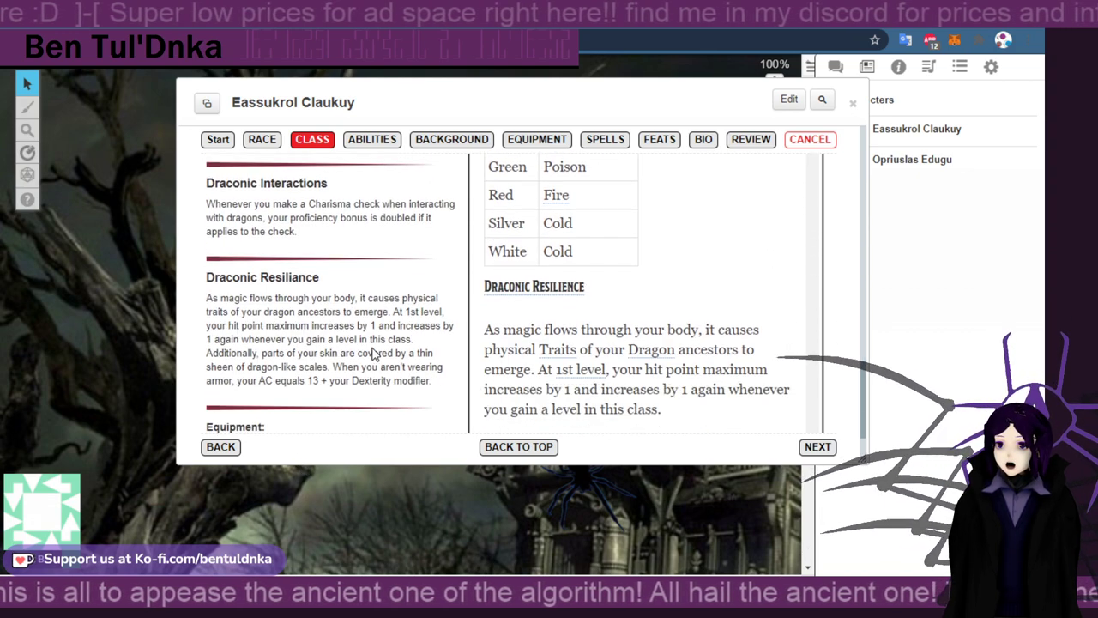
scroll(373, 350, "up", 8)
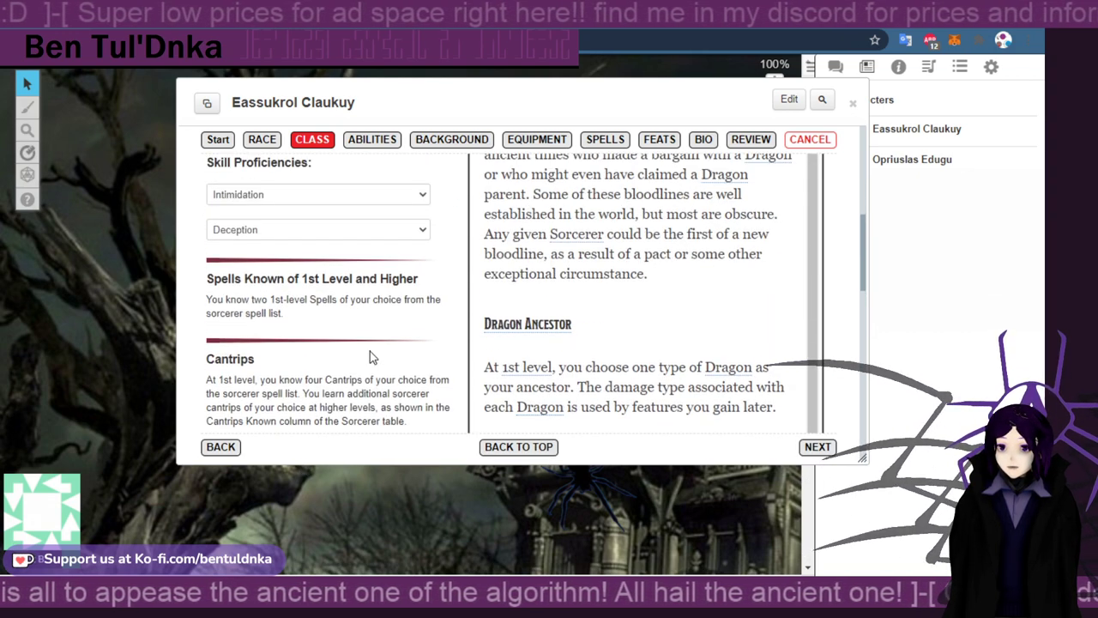
scroll(369, 351, "up", 5)
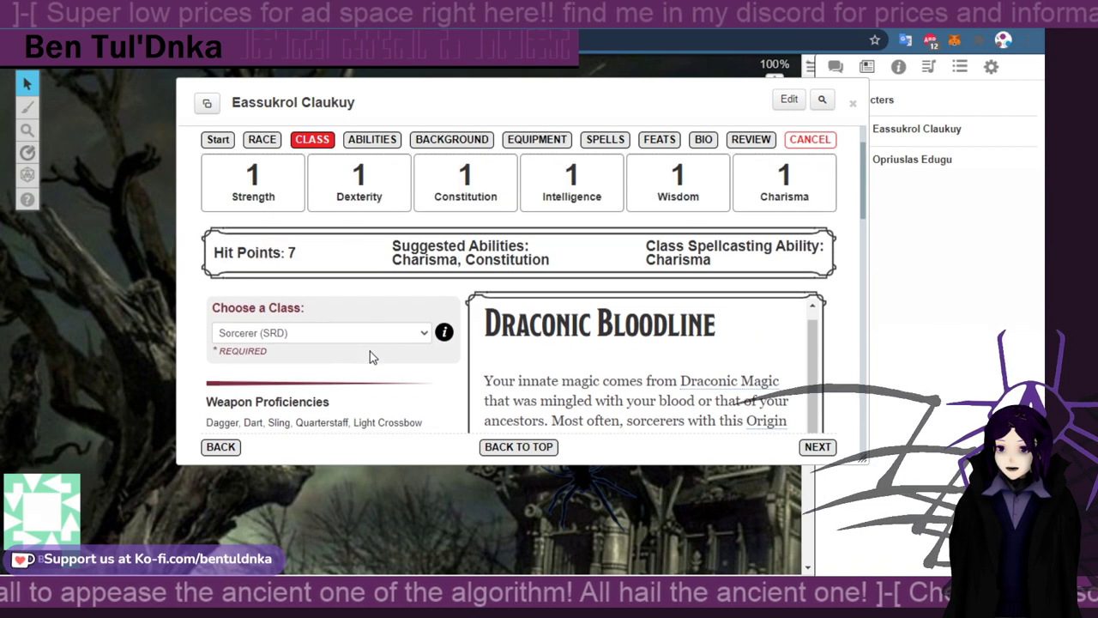
scroll(370, 351, "down", 5)
scroll(369, 354, "down", 3)
scroll(637, 395, "down", 5)
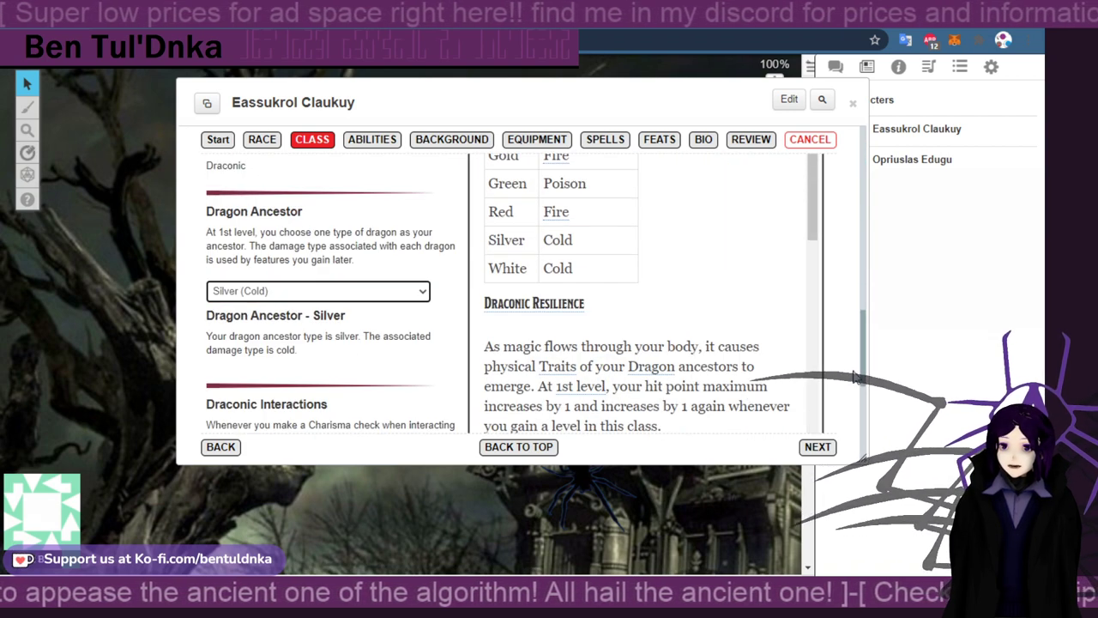
scroll(839, 415, "down", 3)
left_click(817, 429)
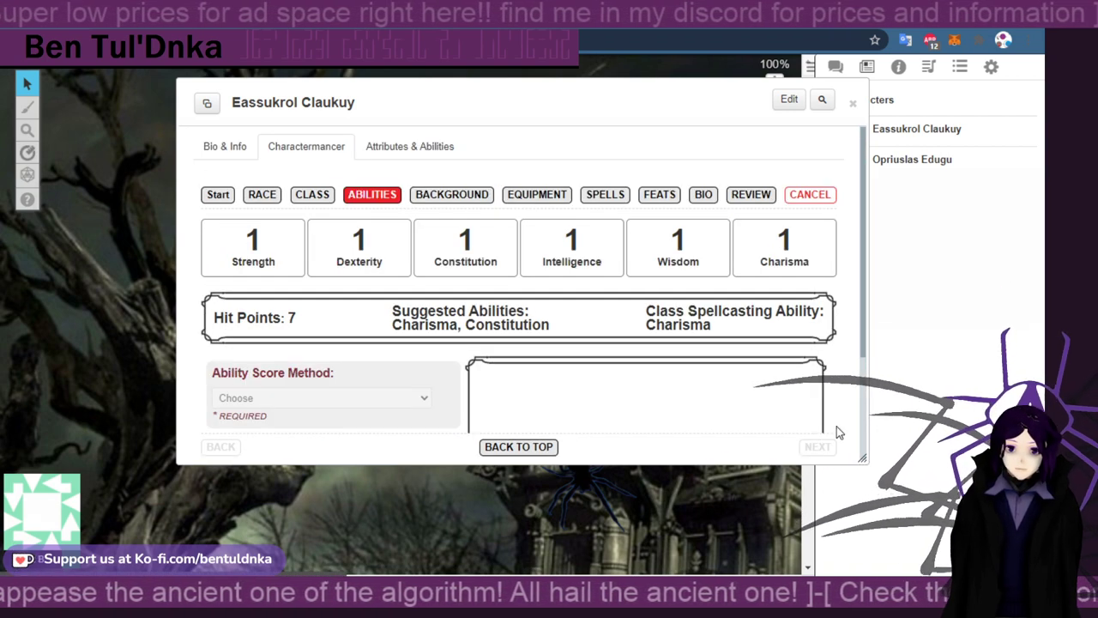
Set the Ability Score Method to Custom
scroll(519, 291, "down", 2)
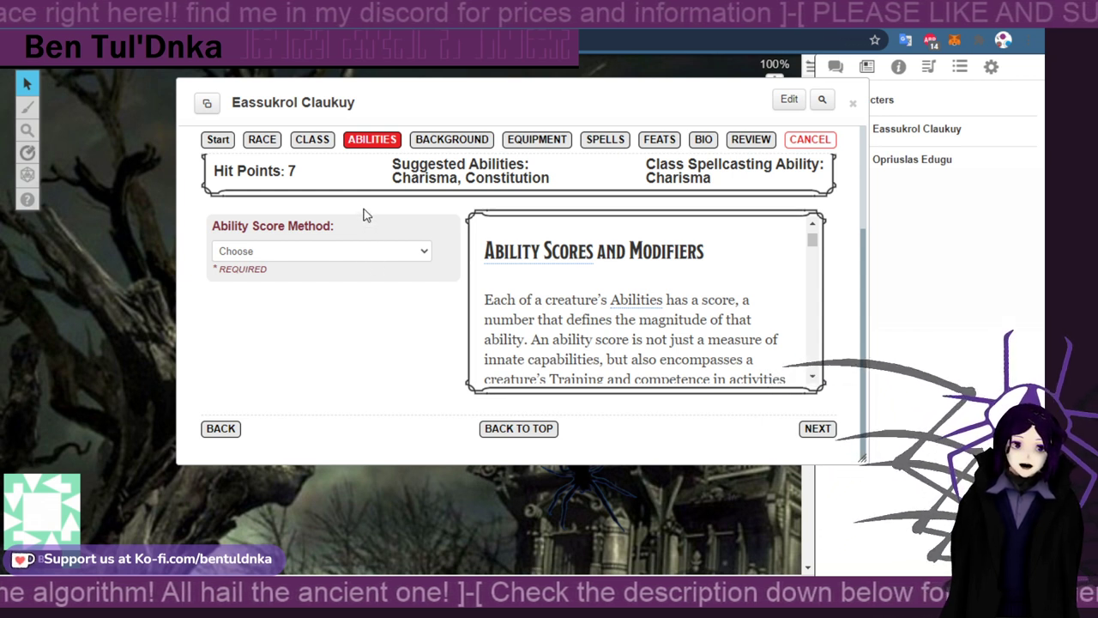
left_click(400, 252)
left_click(378, 281)
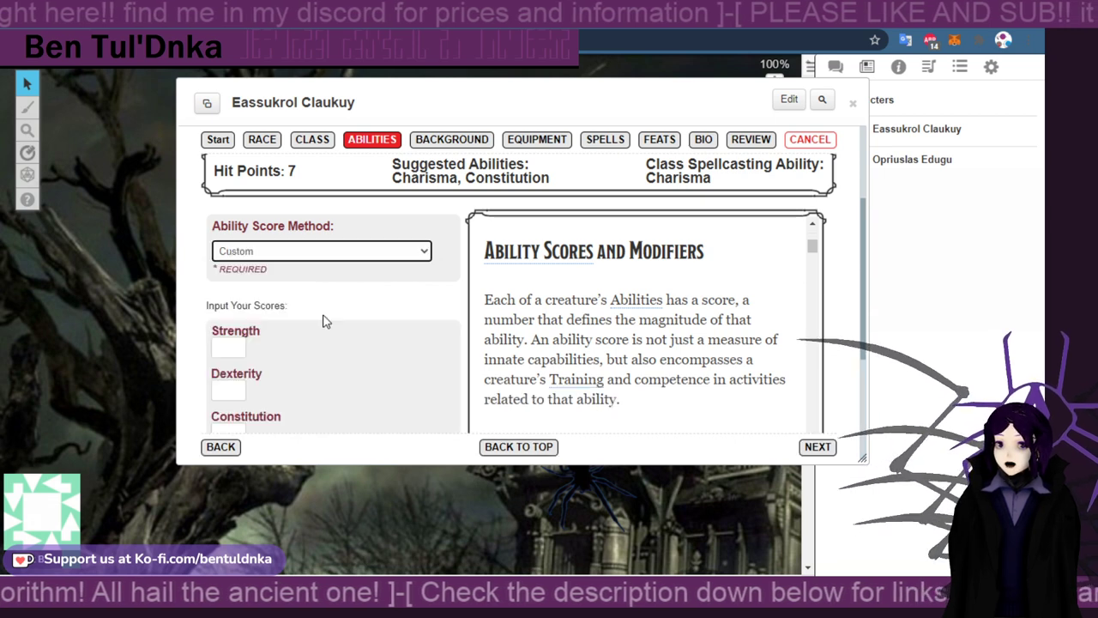
Enter a score of 12 for Strength, Dexterity, Constitution, Intelligence, Wisdom and Charisma
scroll(238, 279, "down", 3)
scroll(244, 275, "up", 2)
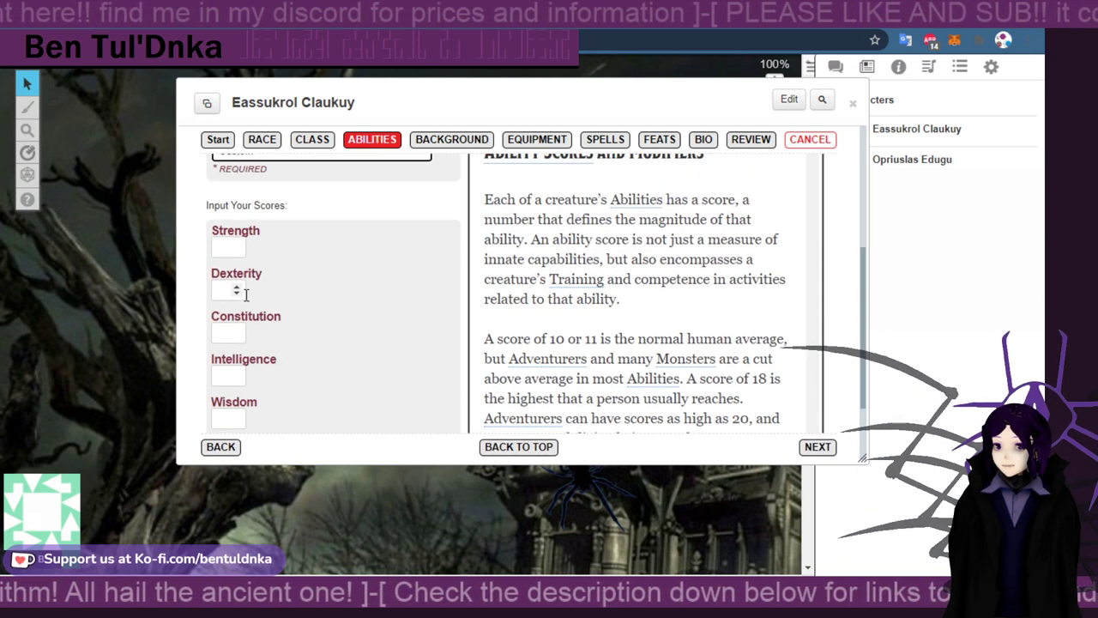
left_click(224, 241)
type("12")
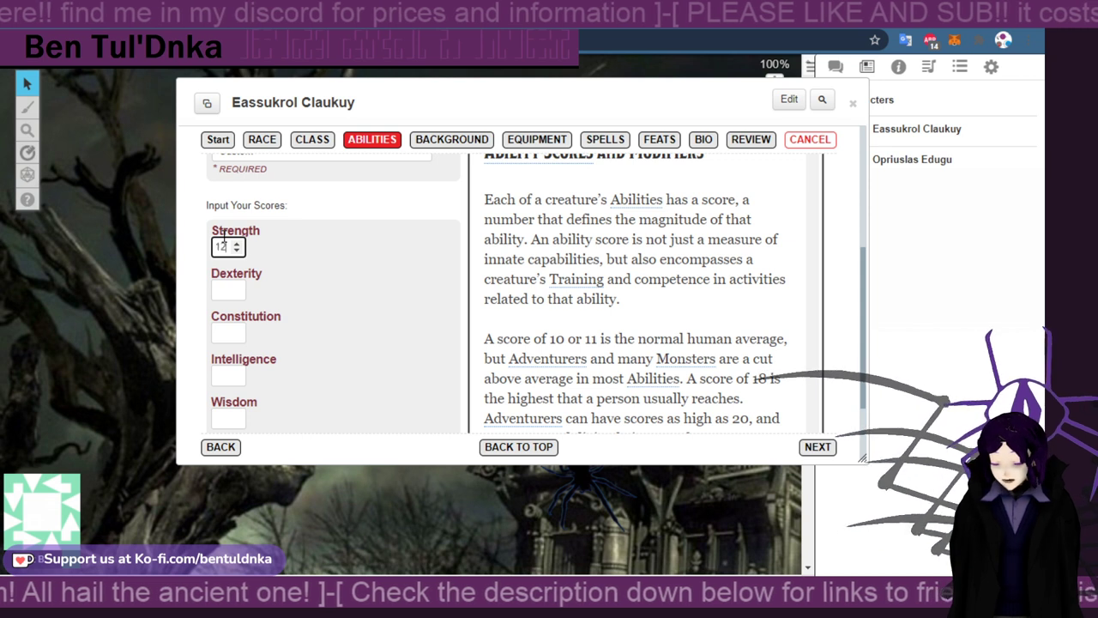
key("Tab")
type("12")
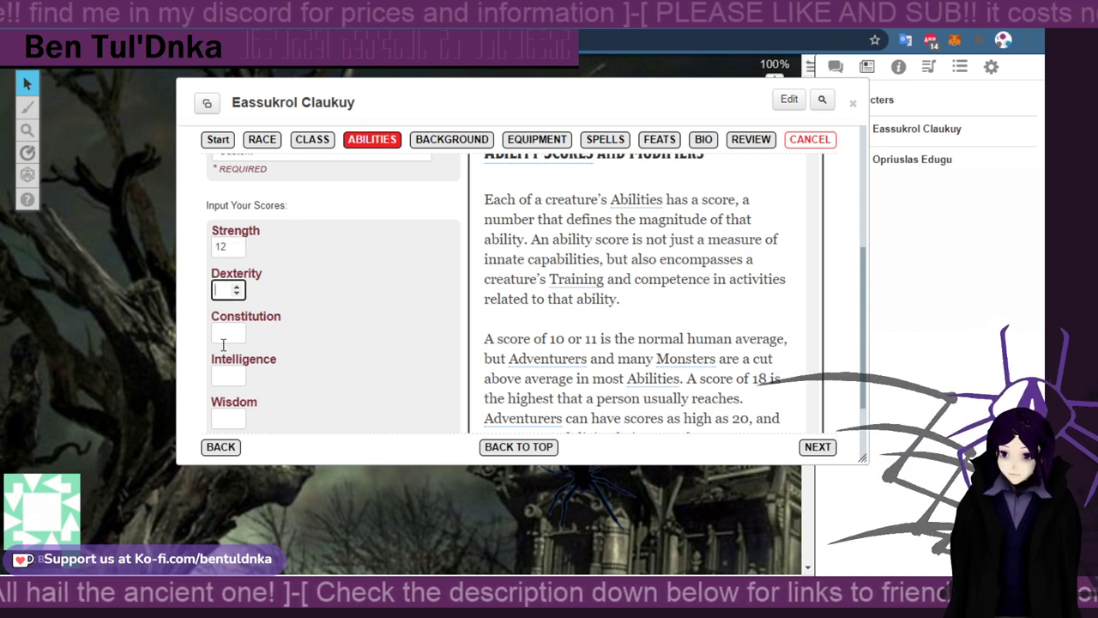
left_click(221, 334)
type("12")
left_click(222, 378)
type("12")
scroll(221, 361, "down", 1)
key("Tab")
type("12")
key("Tab")
type("12")
Check the six ability scores in the character summary and advance to the background page
scroll(389, 389, "up", 3)
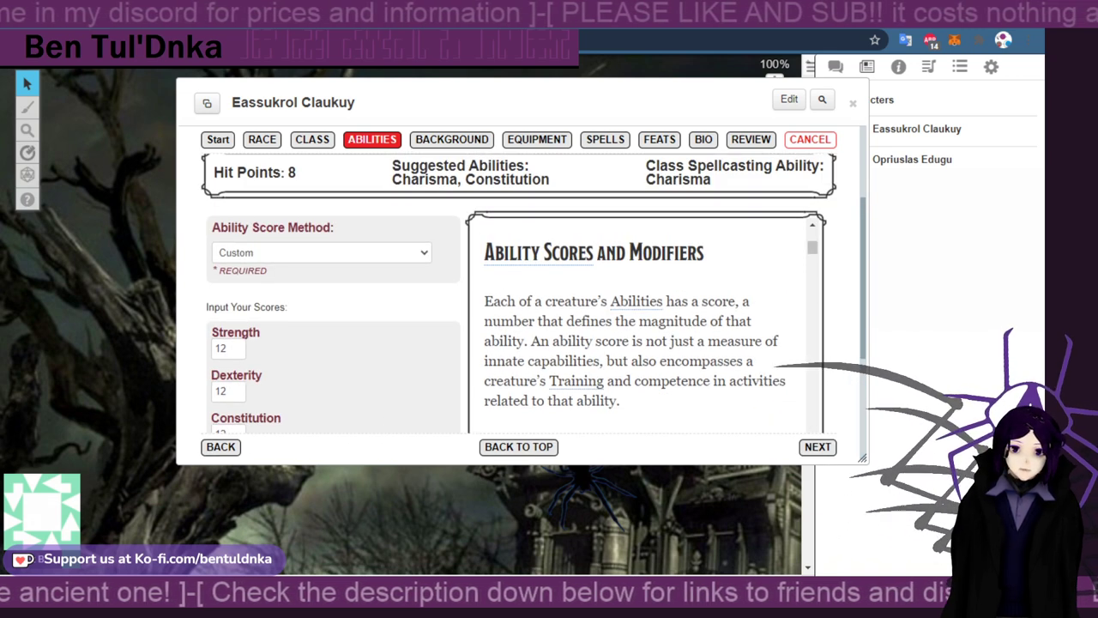
scroll(373, 357, "up", 1)
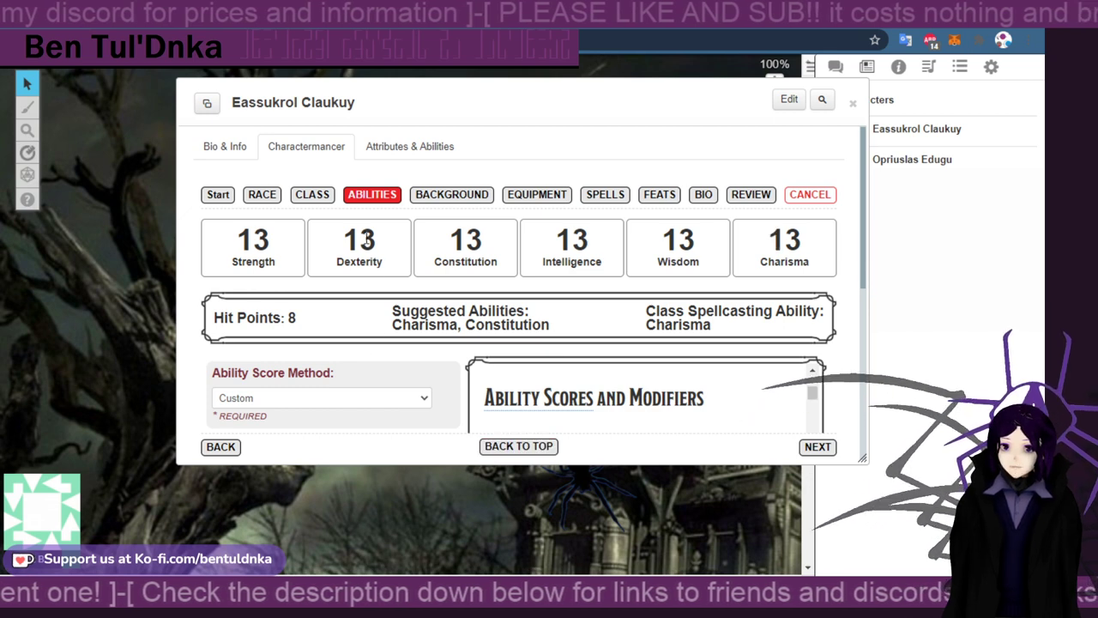
double_click(366, 241)
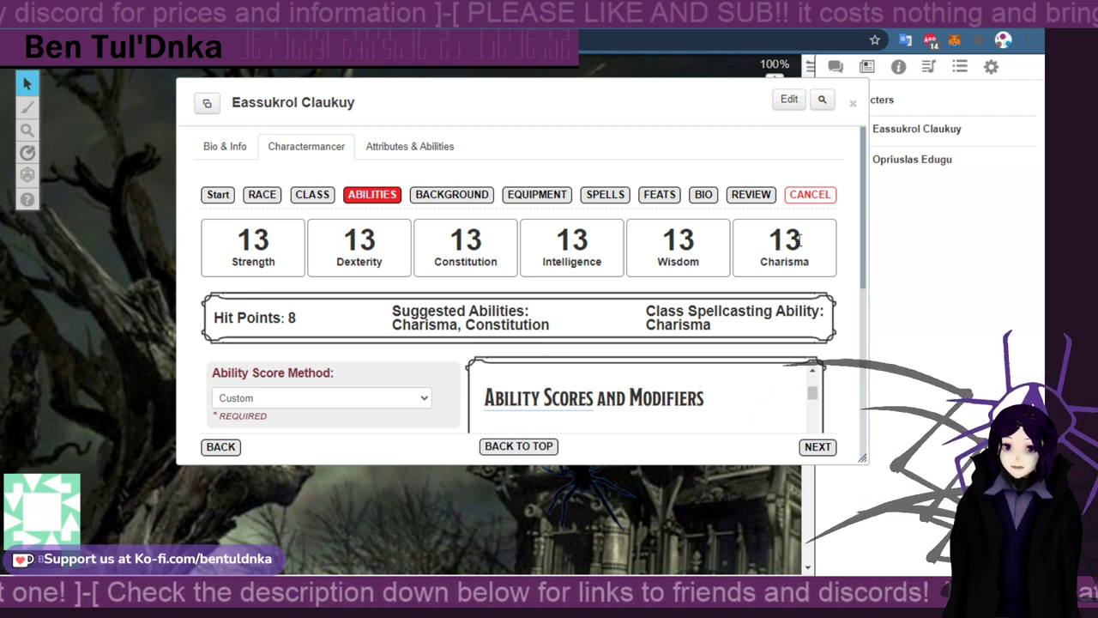
scroll(314, 410, "down", 1)
scroll(355, 343, "up", 1)
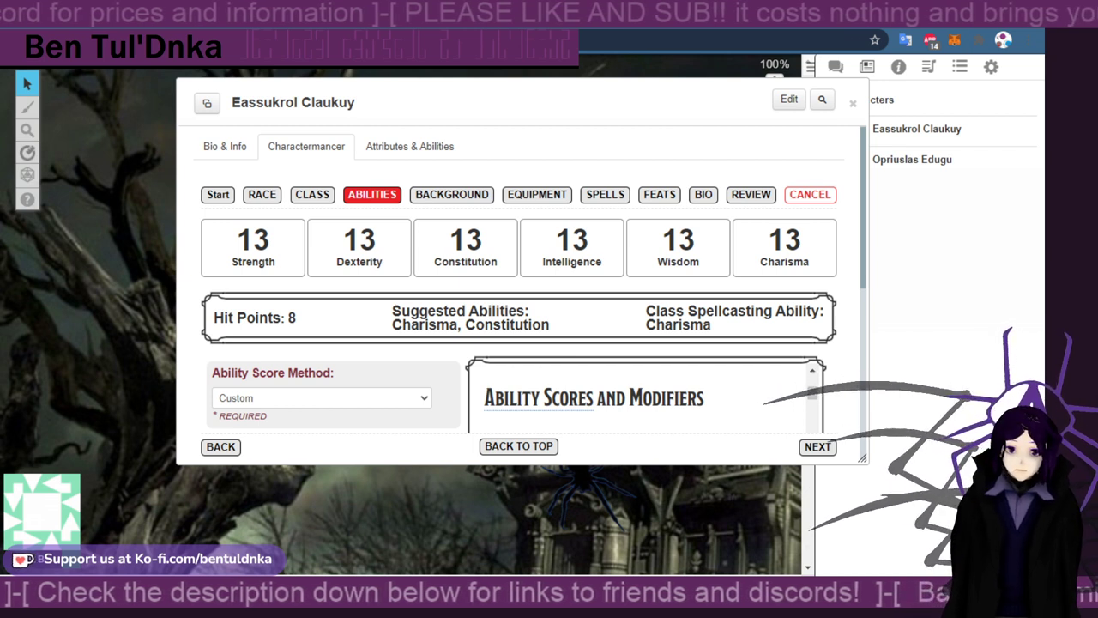
left_click(818, 446)
Choose Acolyte (SRD) as the background and look through its proficiencies and features
scroll(375, 318, "down", 2)
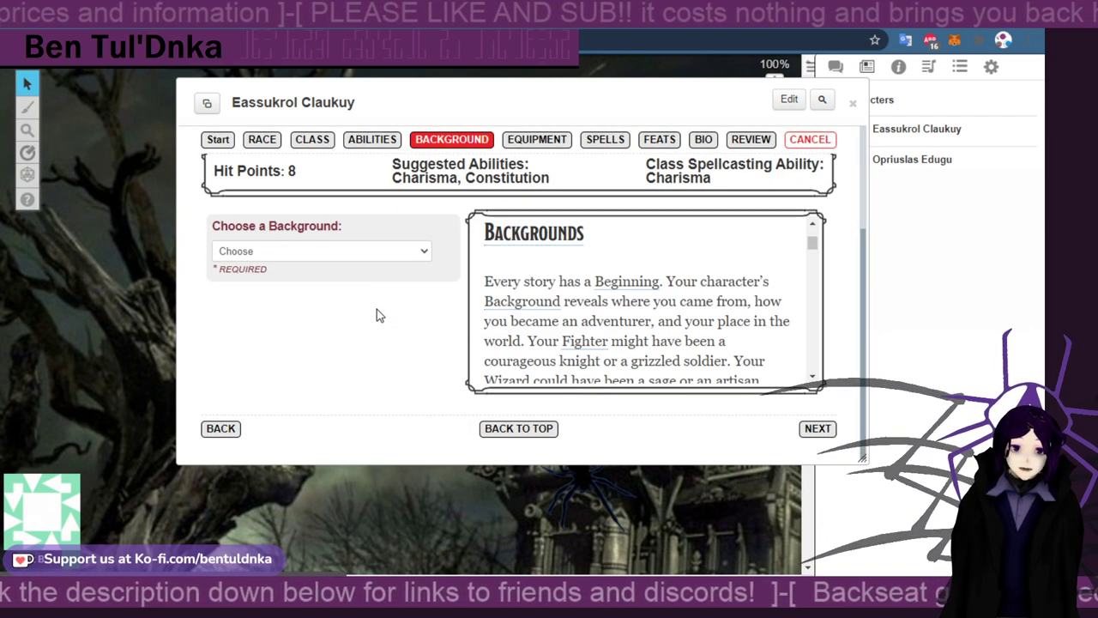
left_click(356, 253)
left_click(321, 281)
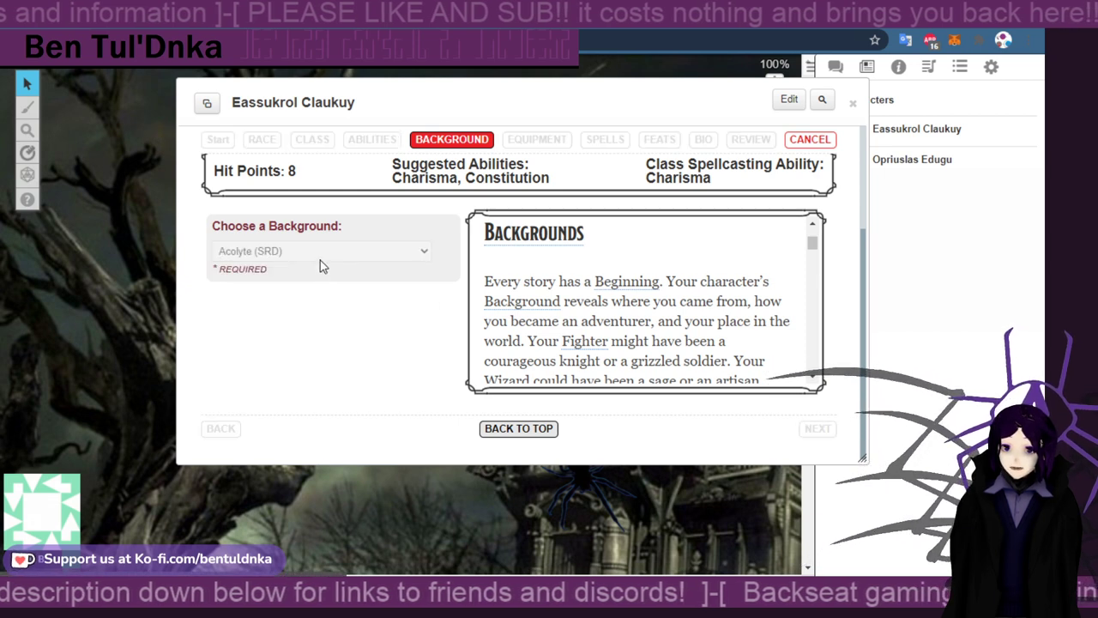
scroll(343, 292, "down", 1)
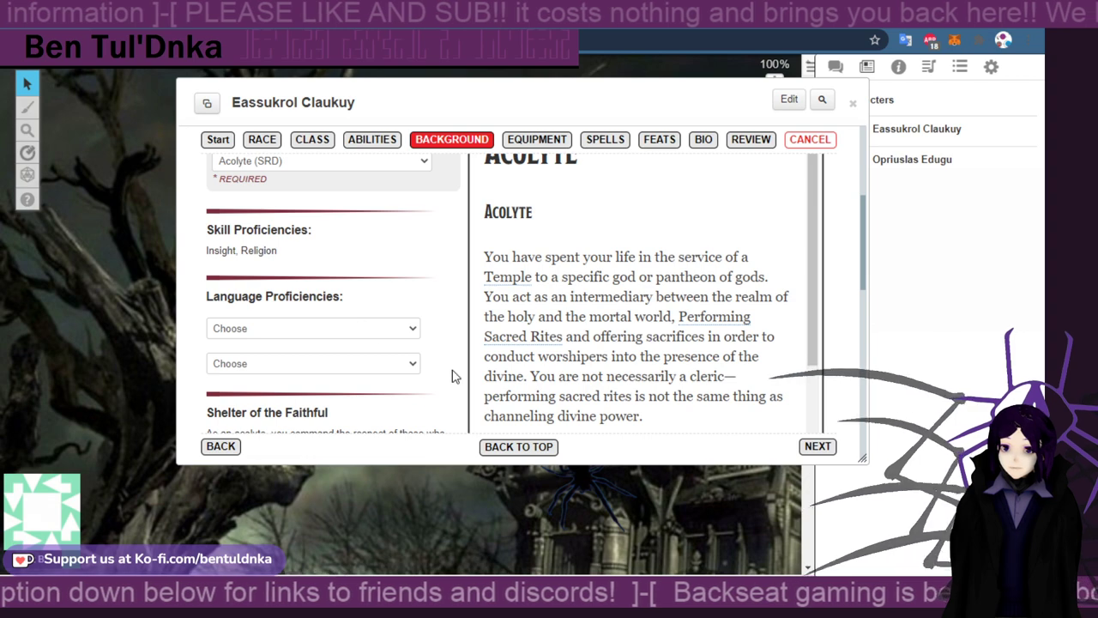
scroll(453, 369, "up", 3)
scroll(454, 365, "down", 4)
scroll(454, 360, "down", 3)
scroll(448, 351, "down", 3)
scroll(447, 354, "up", 3)
scroll(445, 353, "up", 6)
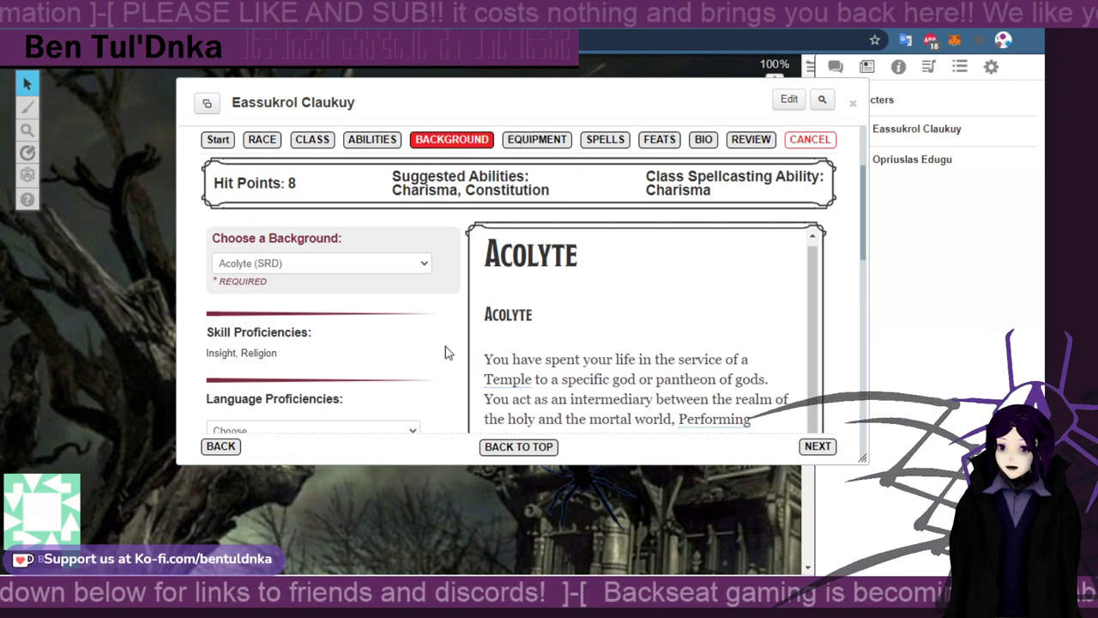
Switch the background to Custom and enter Bill as the background name
left_click(355, 364)
left_click(333, 408)
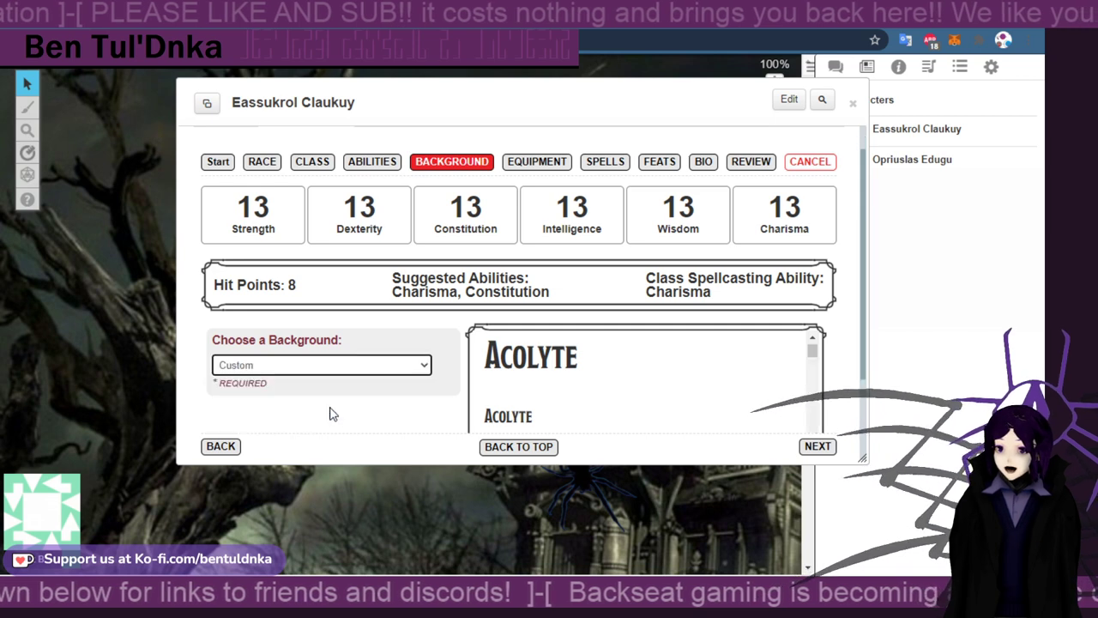
scroll(267, 373, "down", 3)
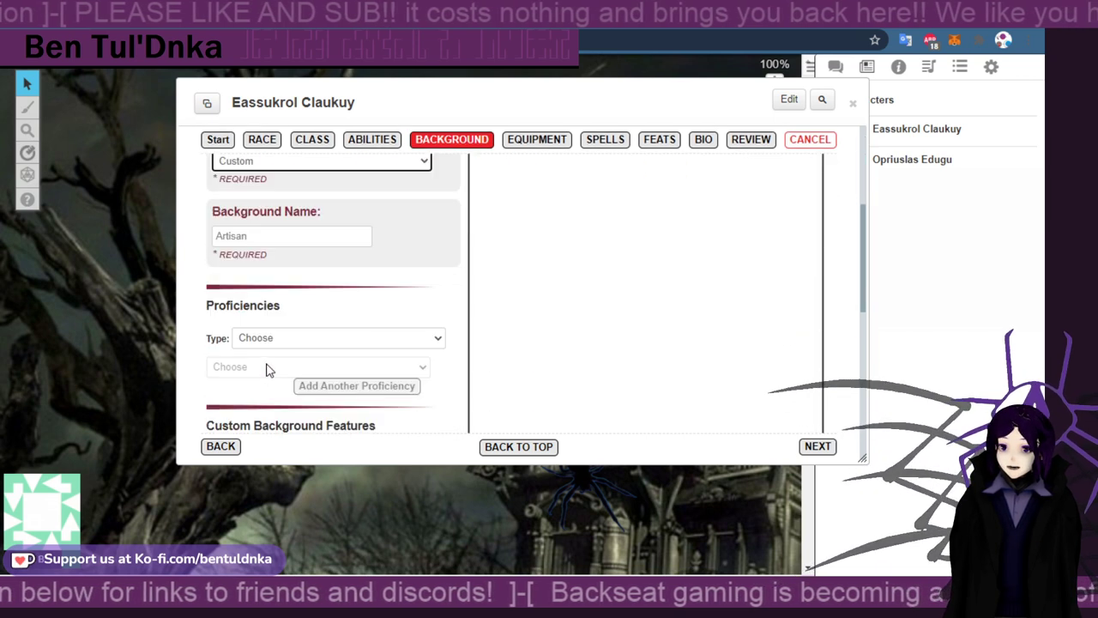
left_click(285, 235)
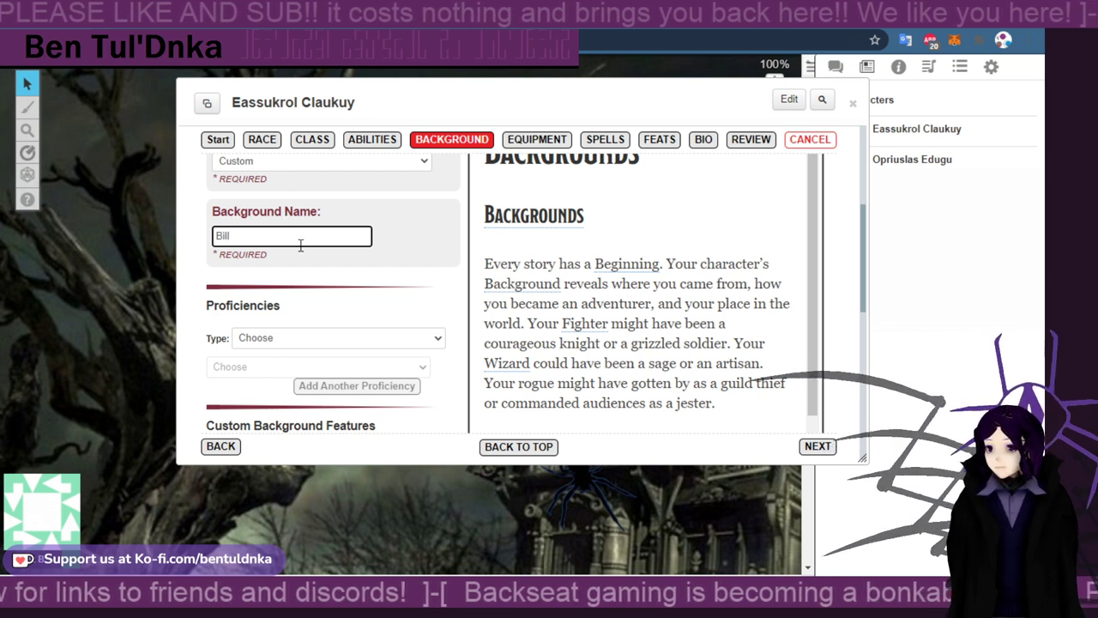
Set the custom background's proficiency type to Tech and choose Viol (SRD) as the proficiency
left_click(349, 340)
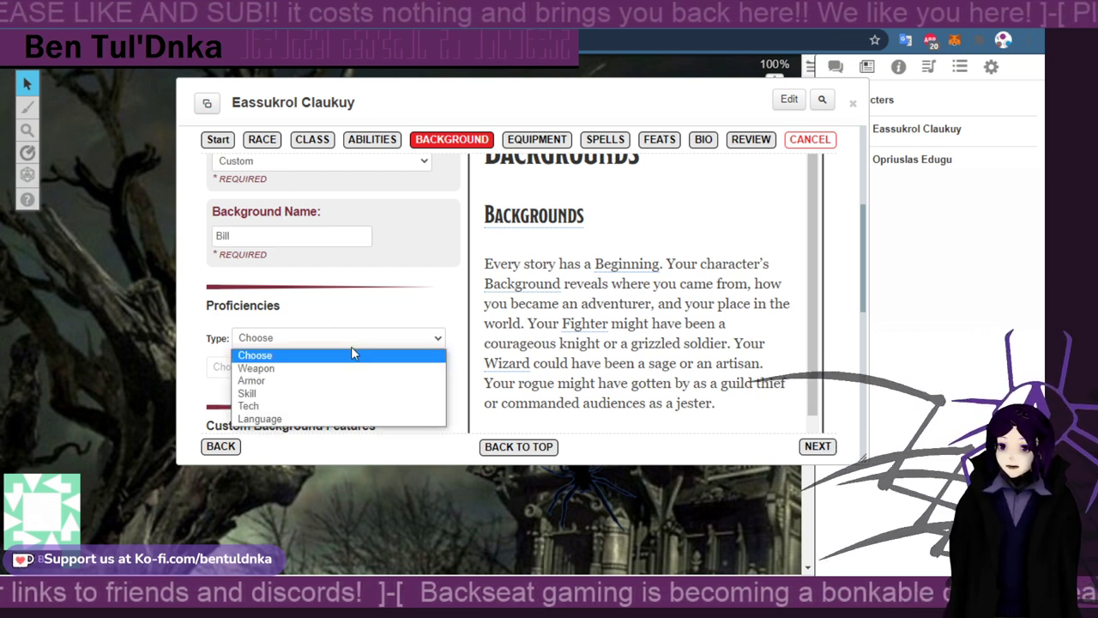
left_click(282, 405)
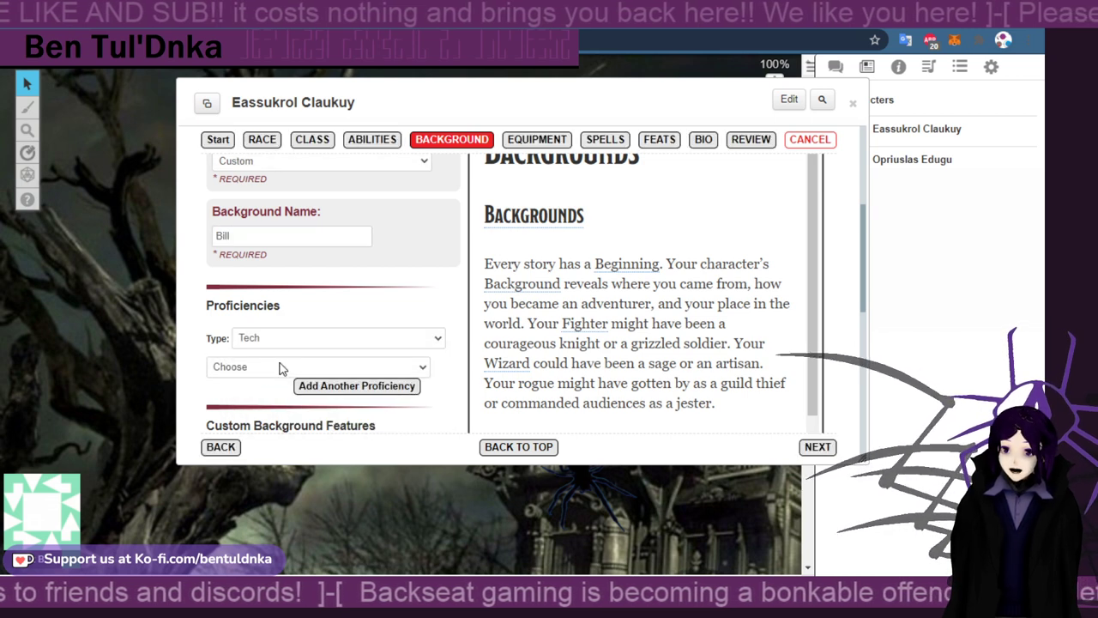
scroll(279, 361, "down", 1)
left_click(283, 264)
scroll(282, 403, "down", 7)
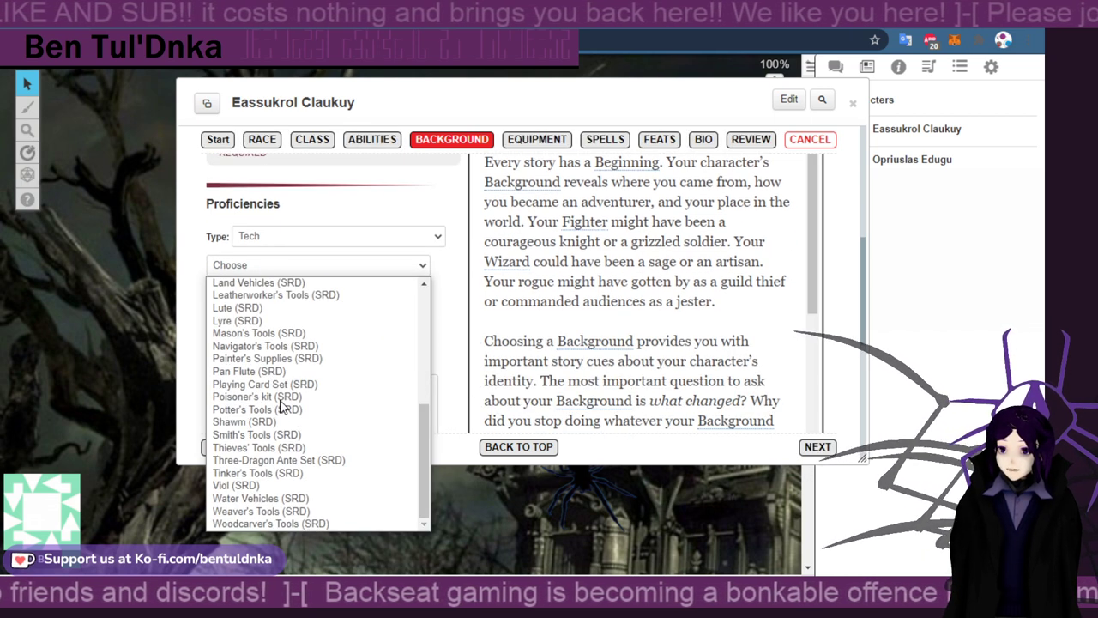
left_click(300, 484)
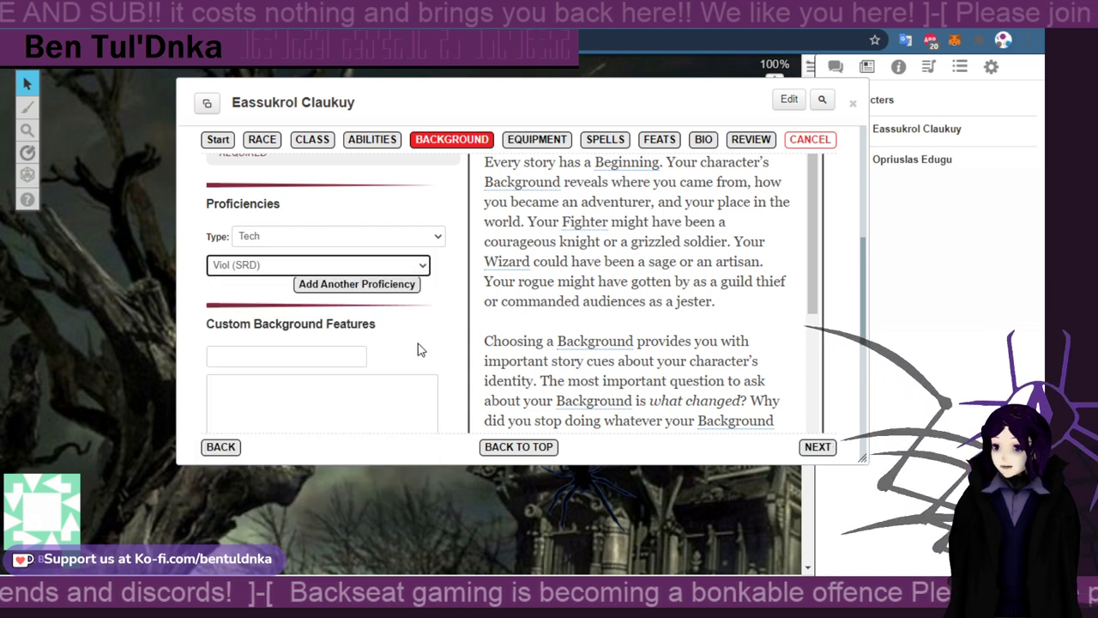
Add a second background proficiency of type Language and choose Undercommon (SRD)
left_click(340, 288)
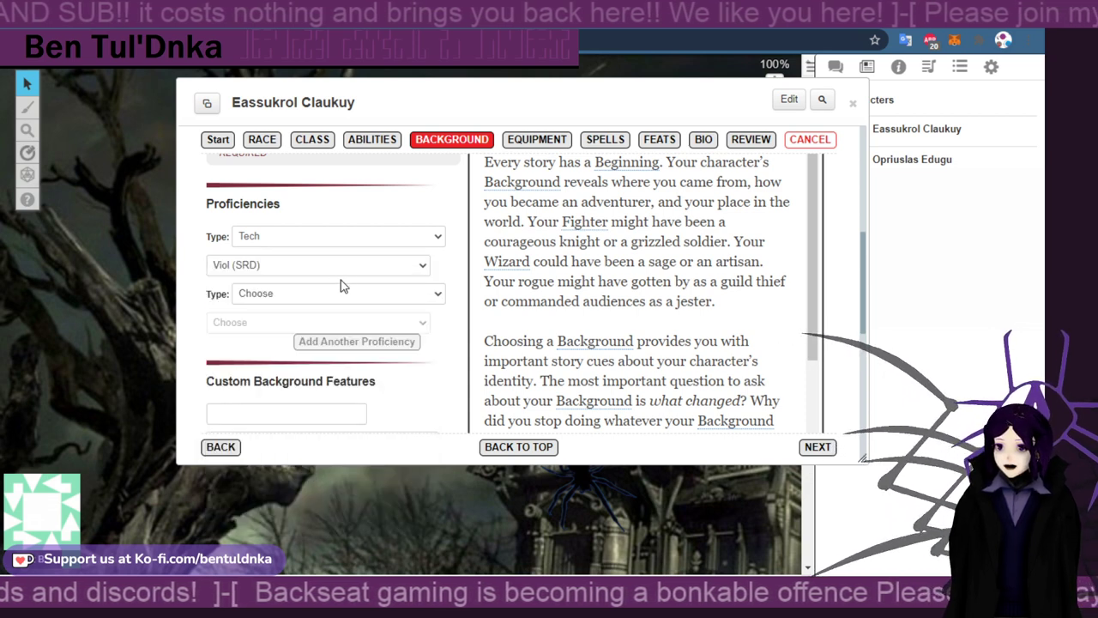
left_click(340, 294)
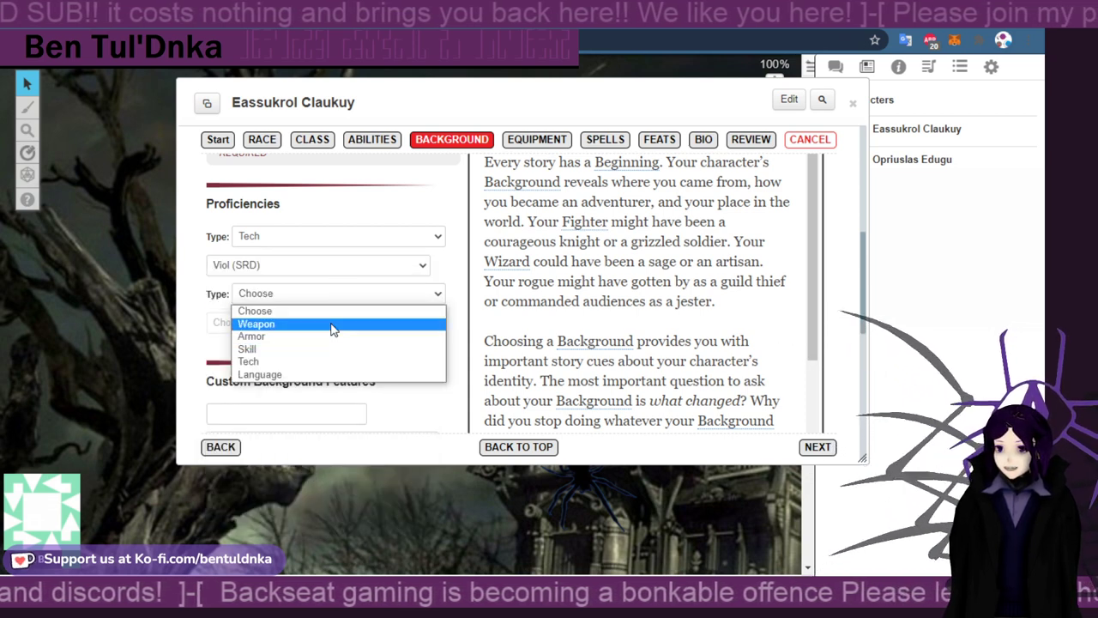
left_click(312, 372)
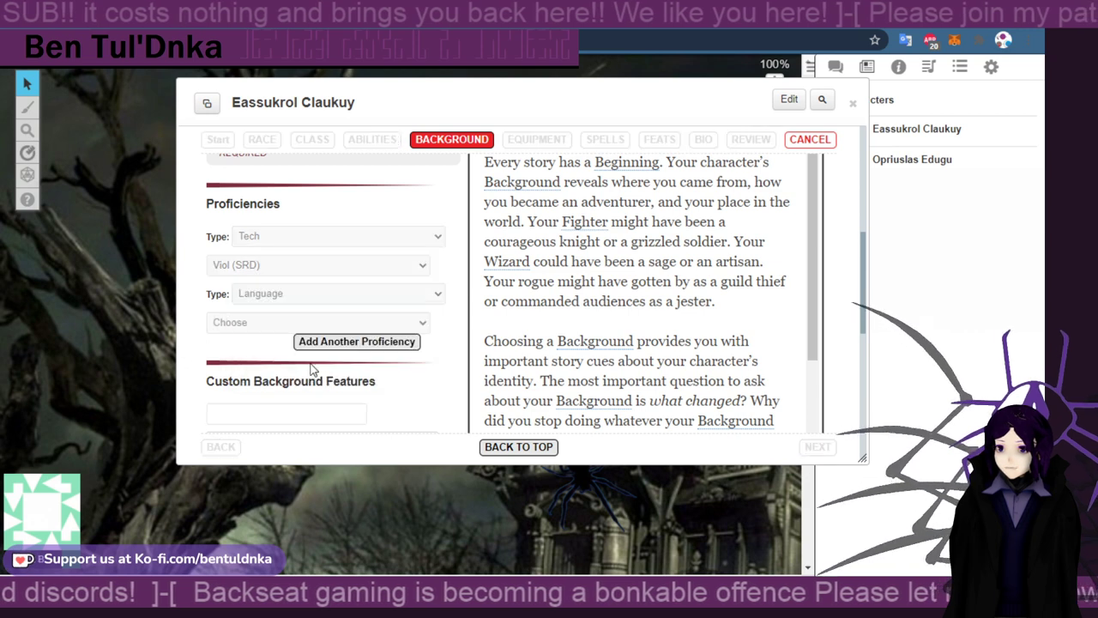
left_click(282, 323)
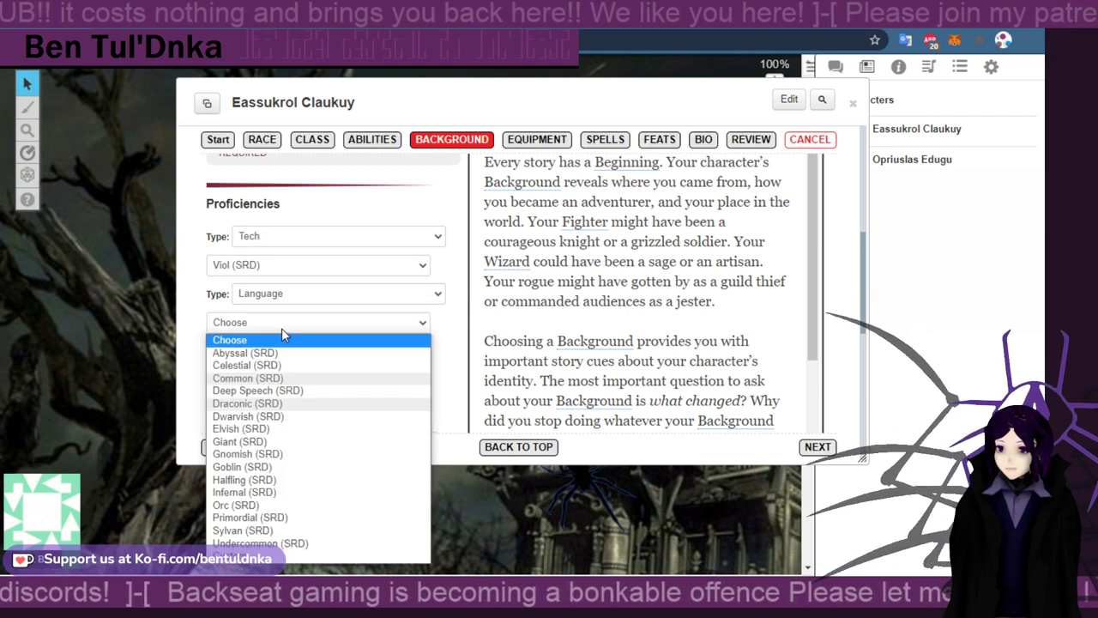
left_click(288, 543)
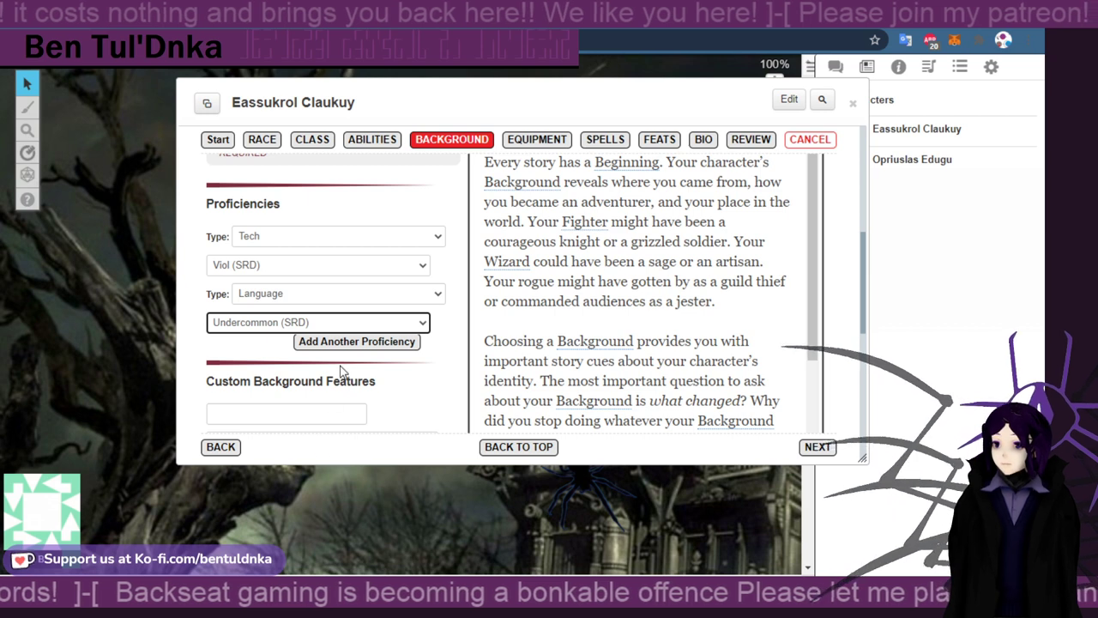
Look over the custom features, personality traits, ideal, bond and flaw fields, leave them blank and advance to the equipment page
scroll(345, 369, "down", 2)
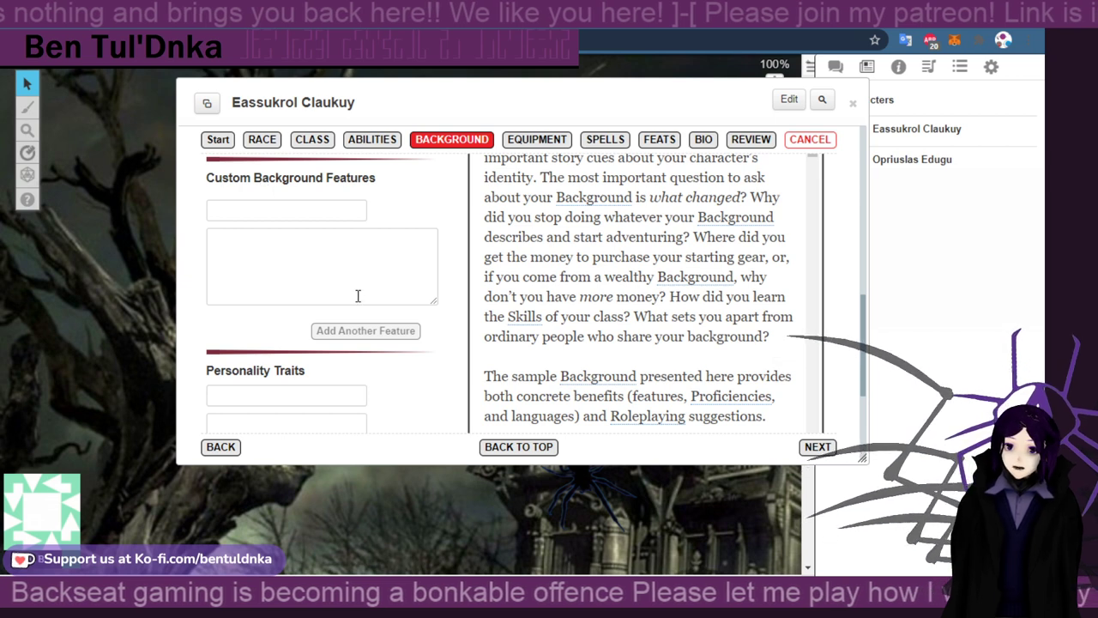
scroll(359, 297, "down", 1)
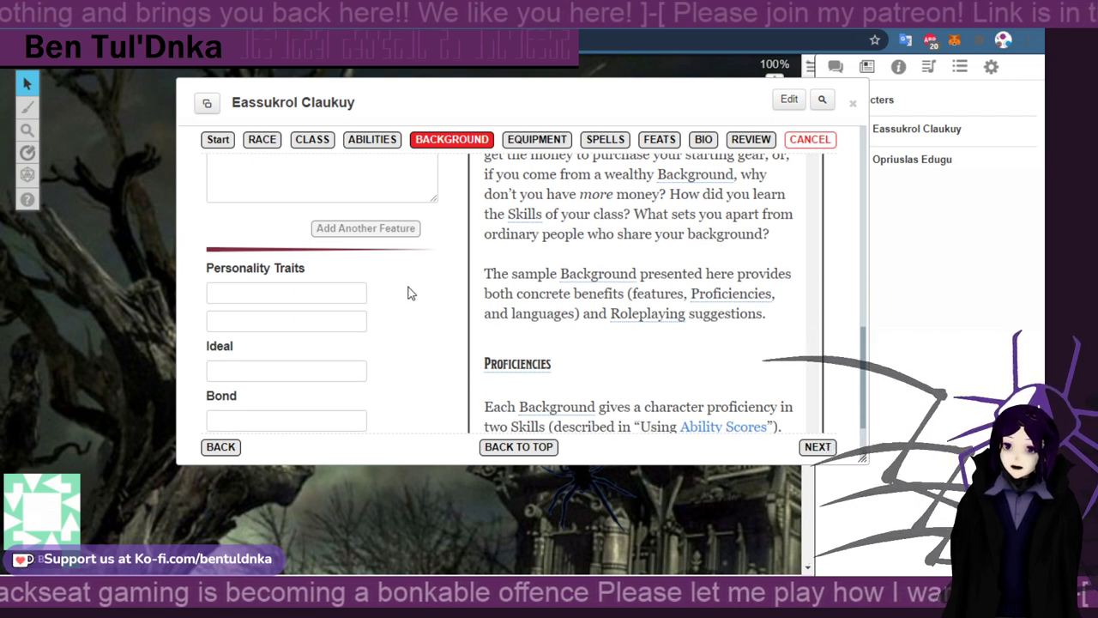
scroll(429, 280, "down", 1)
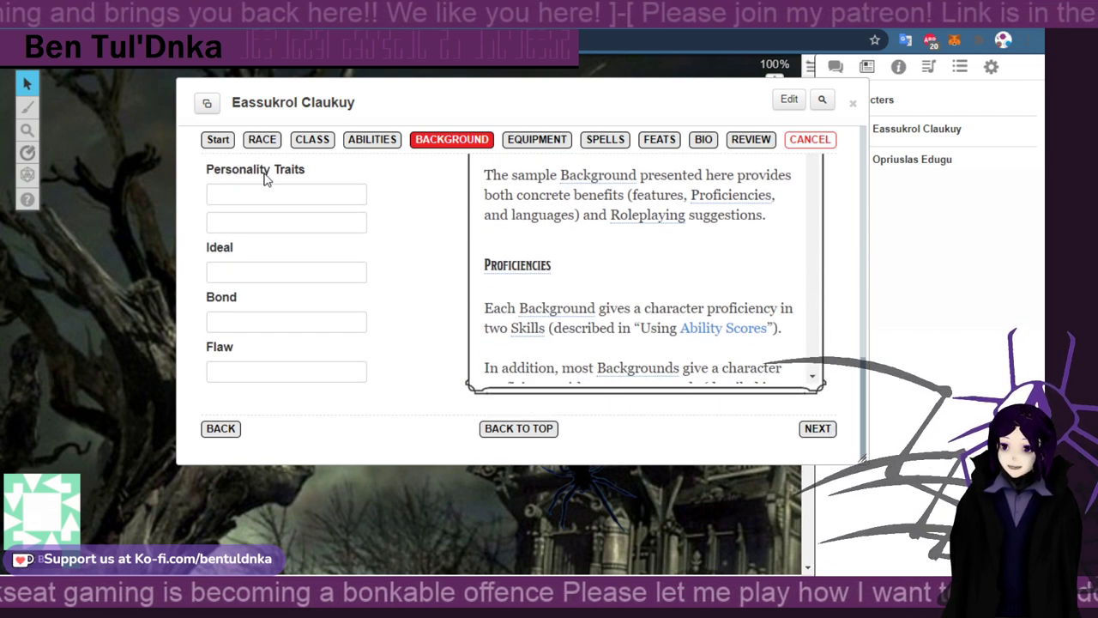
scroll(305, 360, "up", 3)
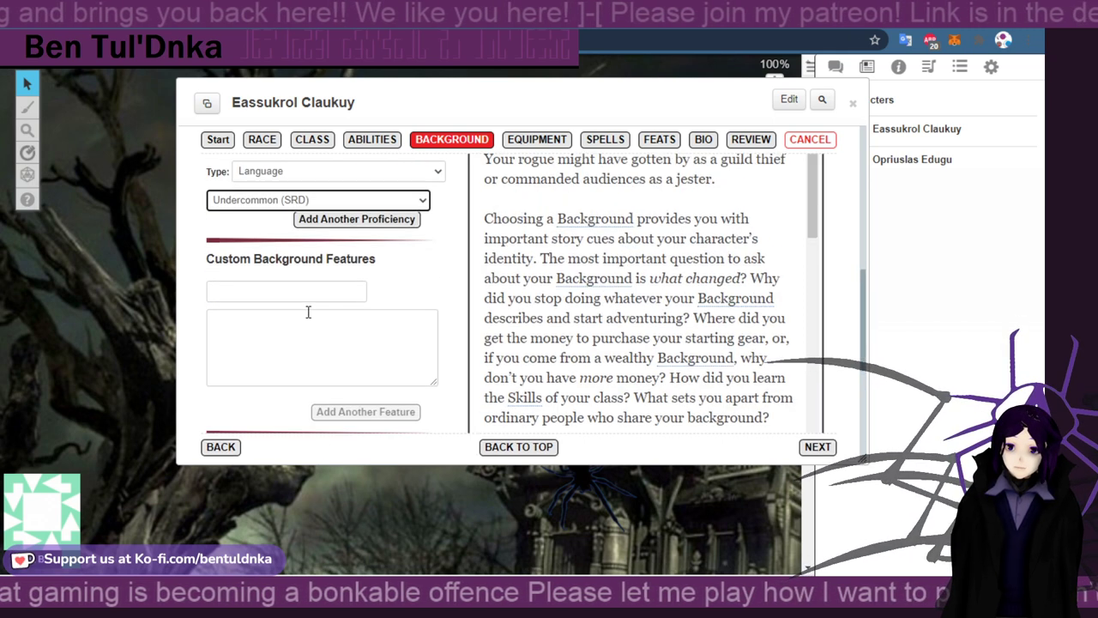
scroll(314, 373, "down", 3)
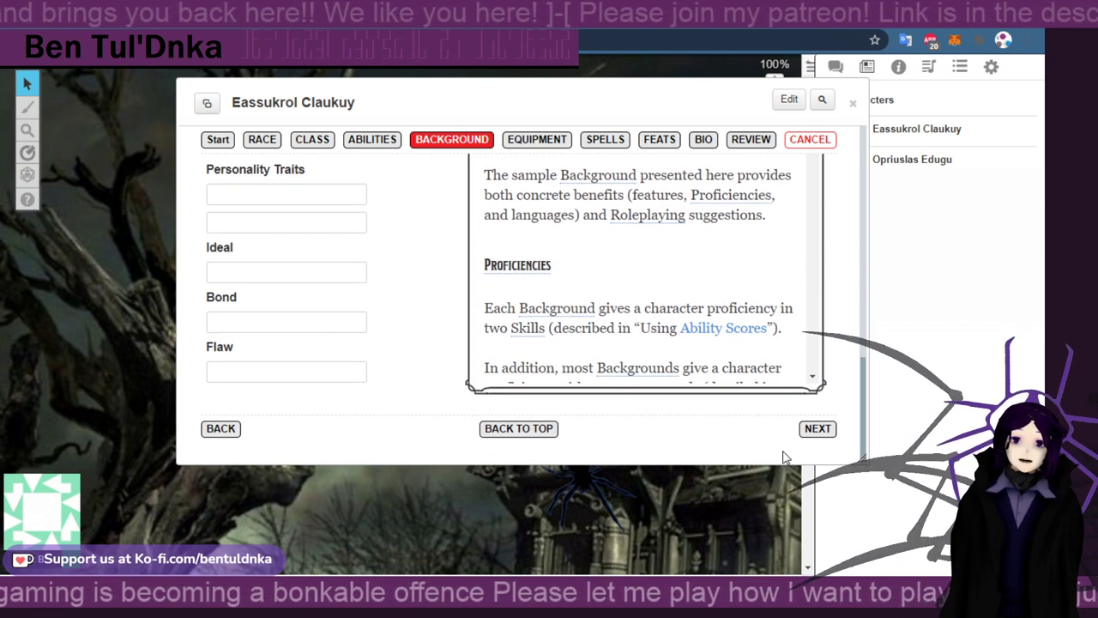
scroll(351, 314, "up", 5)
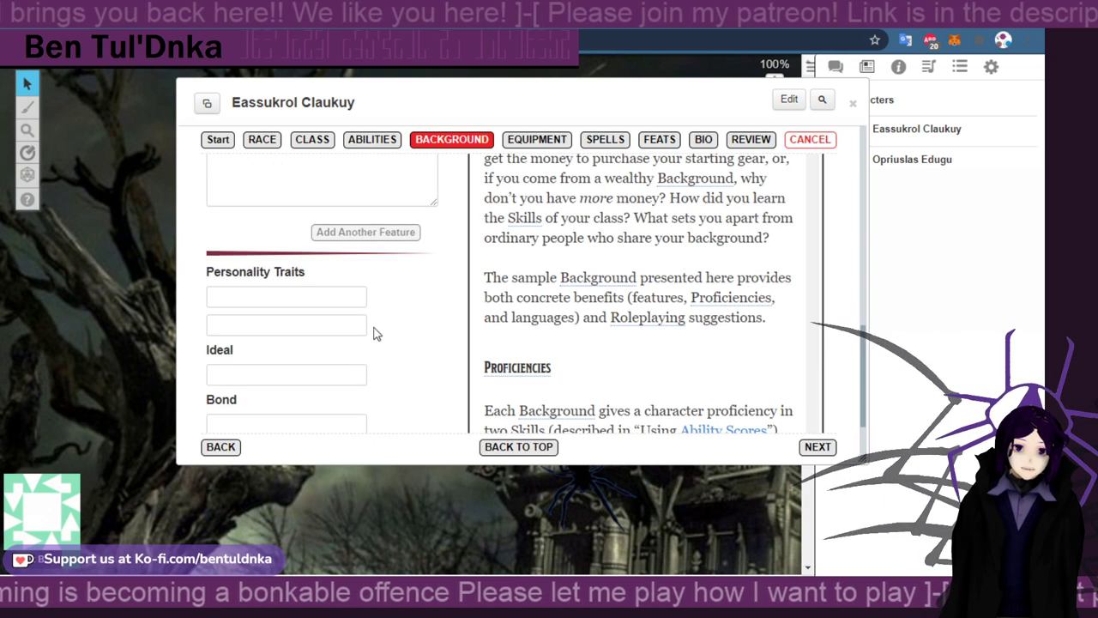
scroll(310, 357, "down", 5)
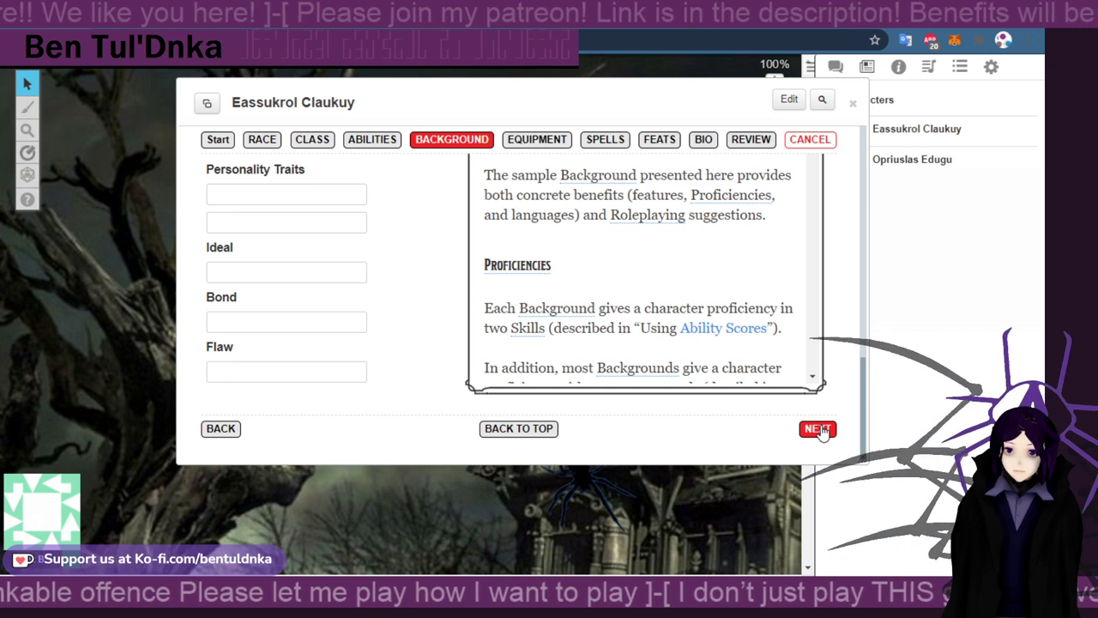
left_click(818, 429)
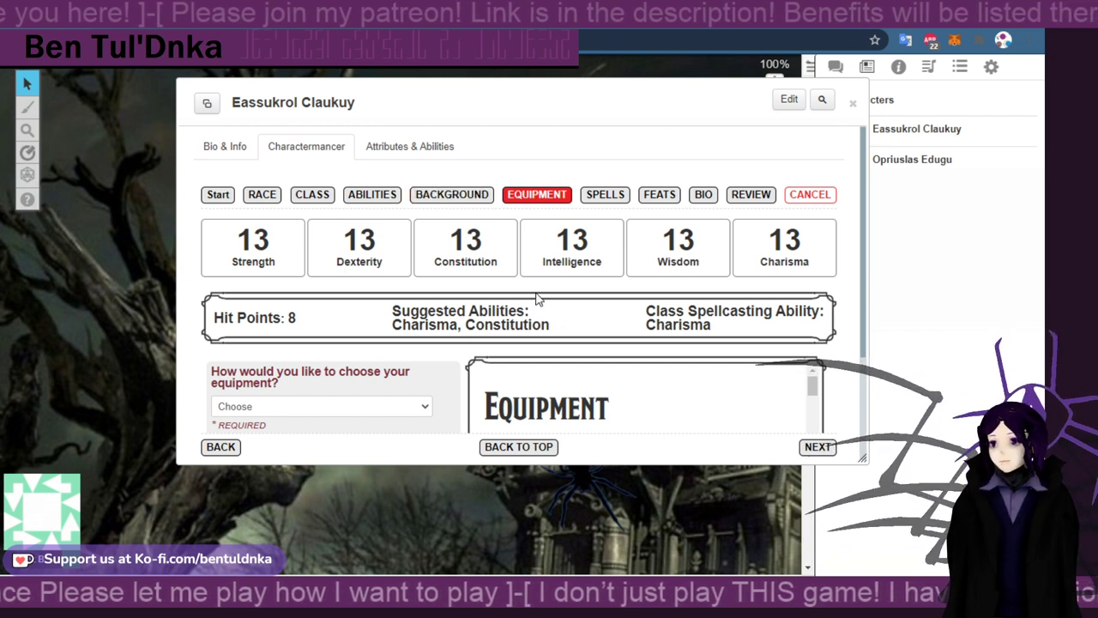
Look through the equipment page and choose Class Equipment as the way to get equipment
scroll(631, 404, "down", 3)
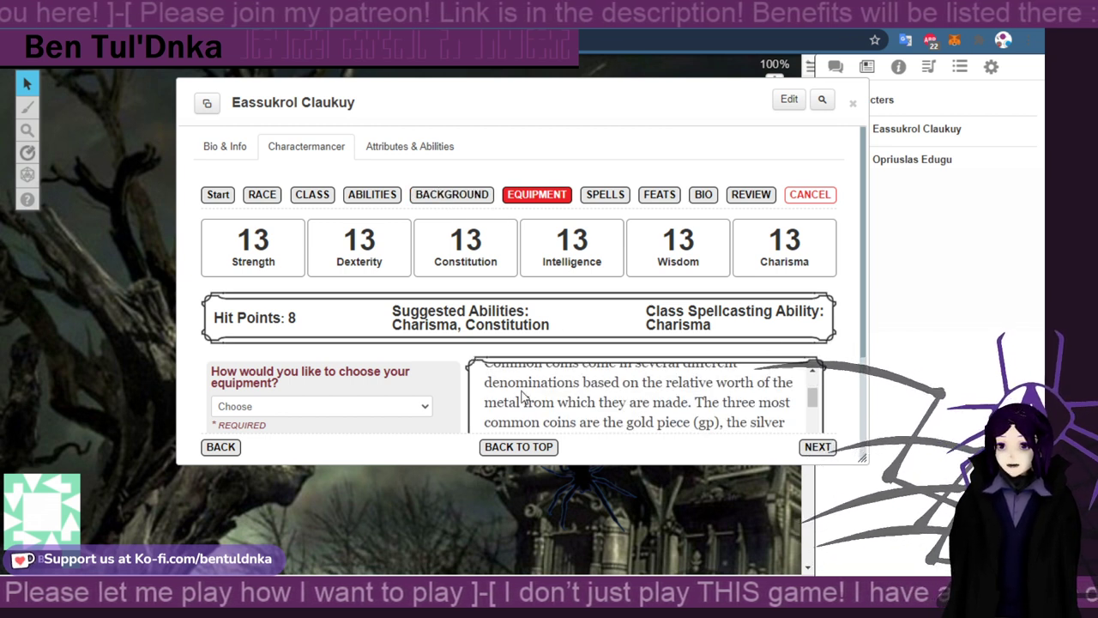
scroll(523, 395, "up", 5)
scroll(432, 380, "down", 3)
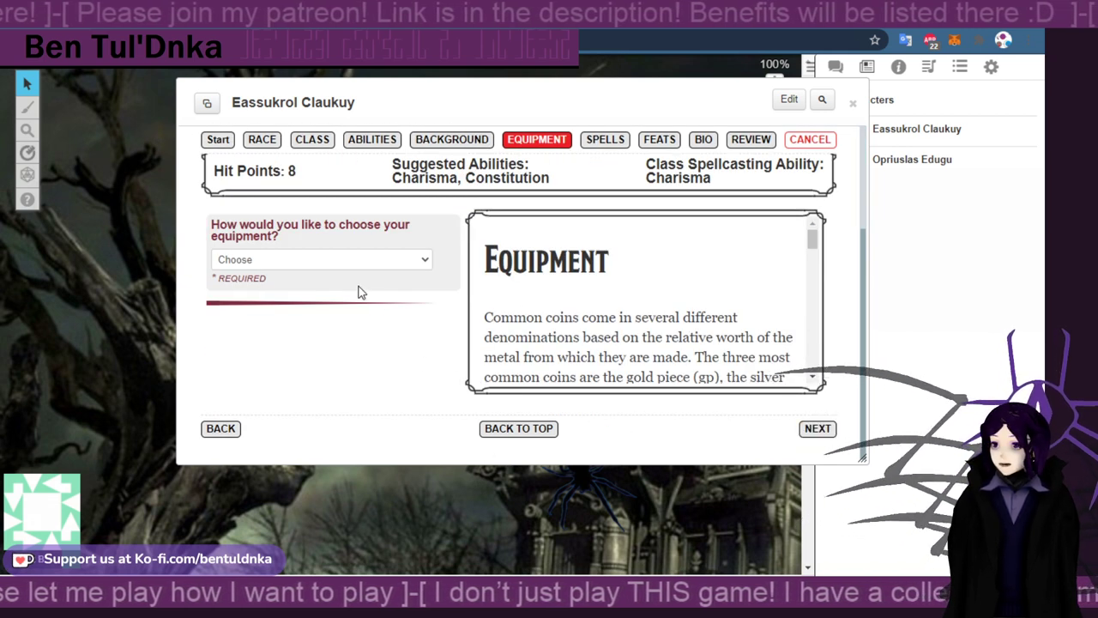
left_click(388, 260)
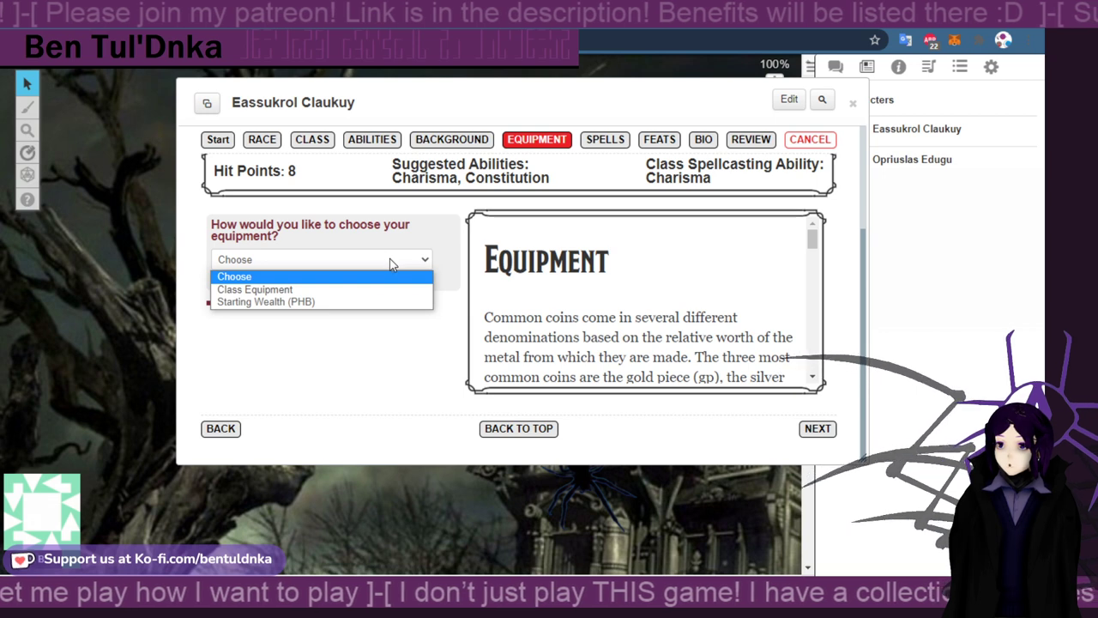
left_click(348, 291)
scroll(486, 357, "down", 1)
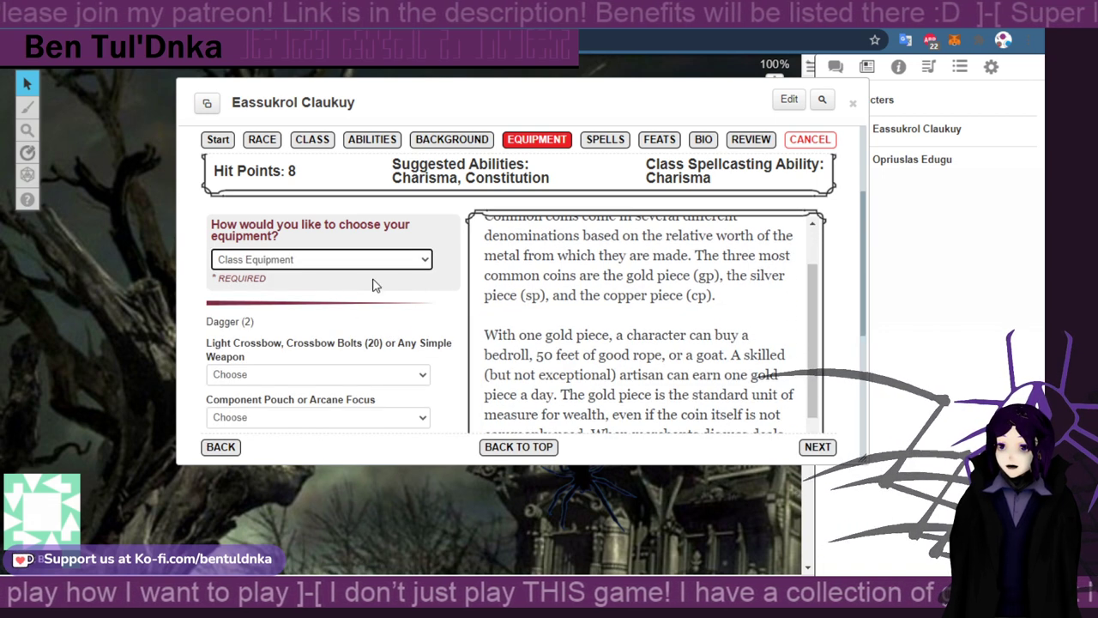
Switch the equipment method to Starting Wealth (PHB) and back to Class Equipment to compare what each offers
left_click(365, 273)
left_click(330, 302)
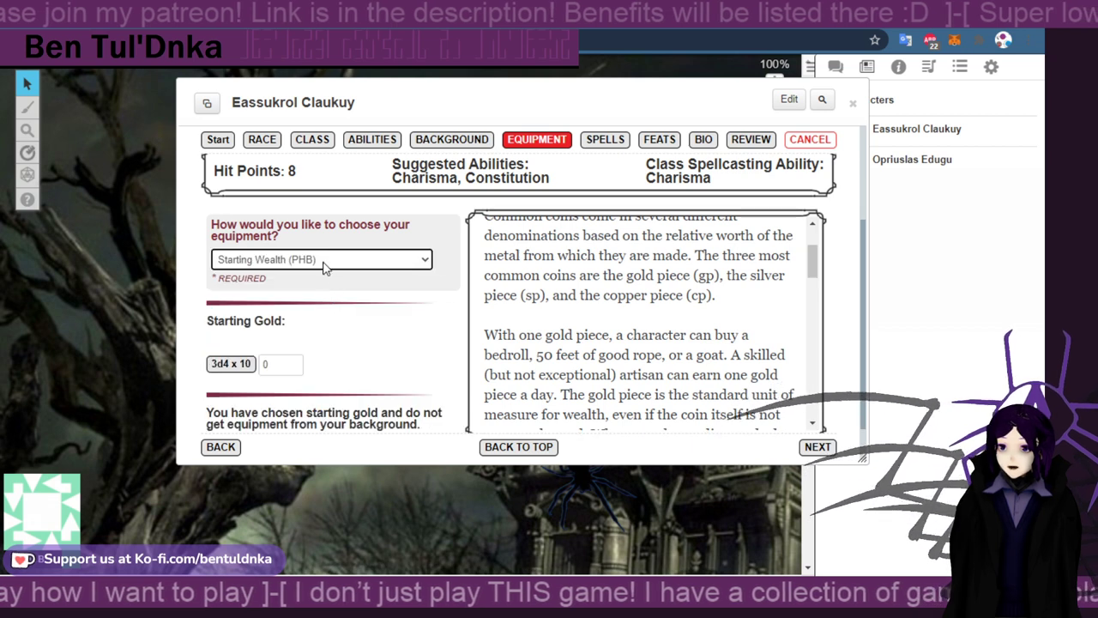
left_click(324, 267)
left_click(330, 290)
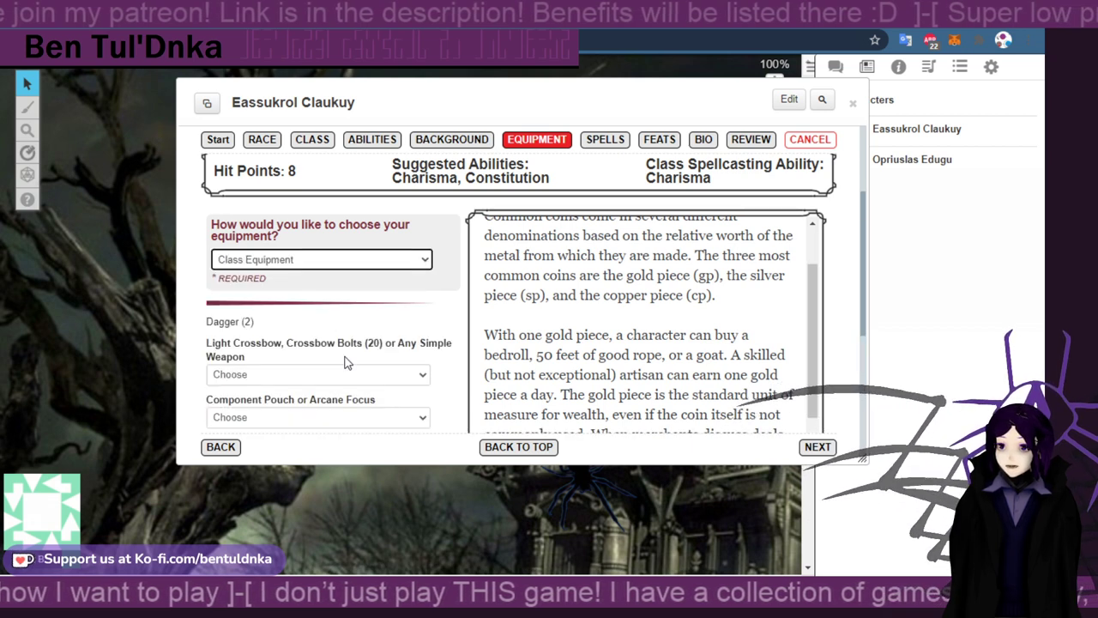
scroll(342, 347, "down", 3)
left_click(338, 262)
left_click(338, 269)
scroll(342, 268, "up", 4)
Set the equipment method to Starting Wealth (PHB), roll 3d4 x 10 for starting gold and advance to the spells page
left_click(346, 269)
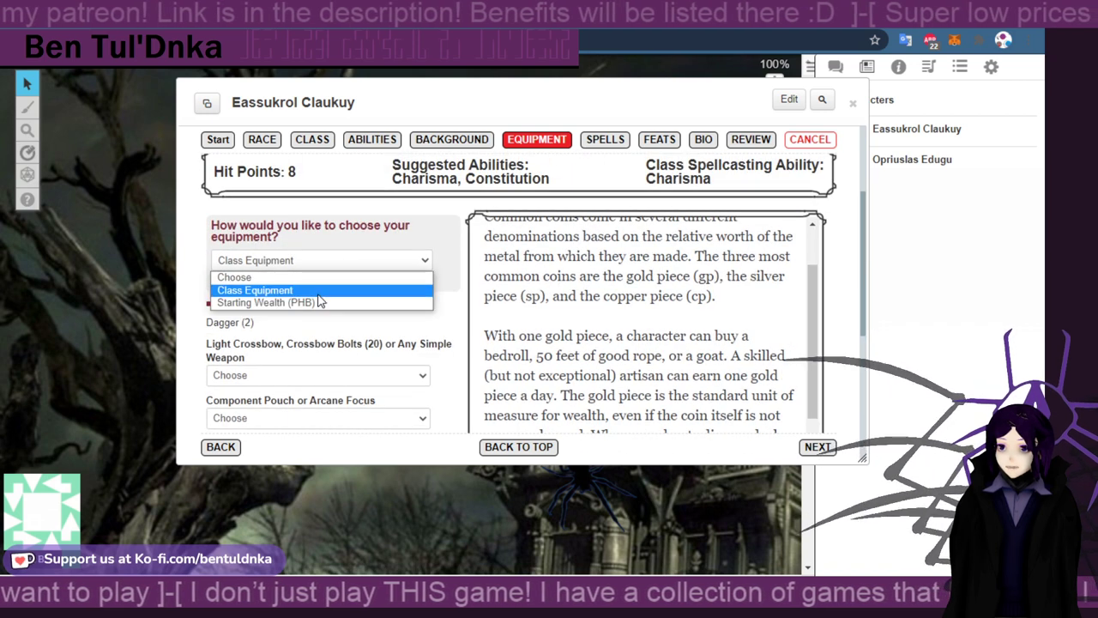
left_click(319, 300)
left_click(228, 367)
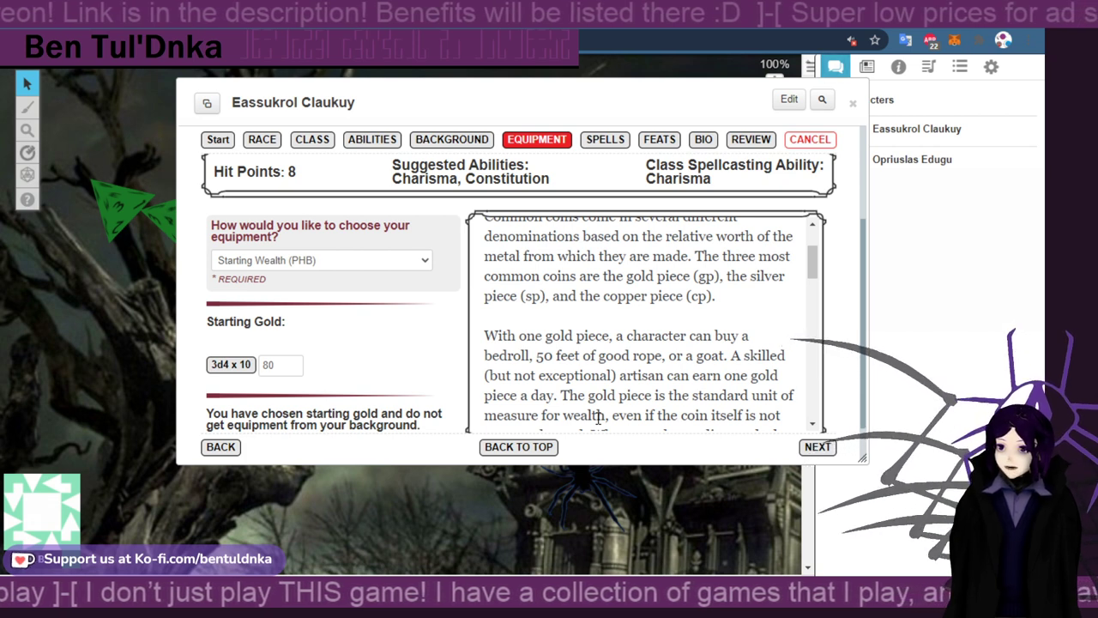
scroll(444, 401, "down", 1)
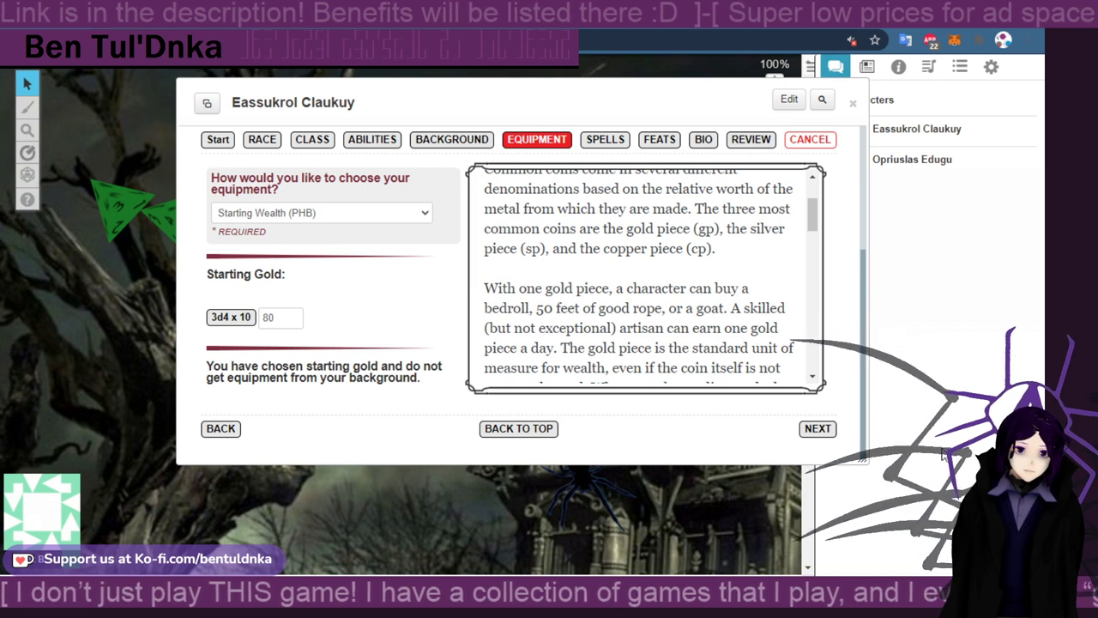
left_click(815, 429)
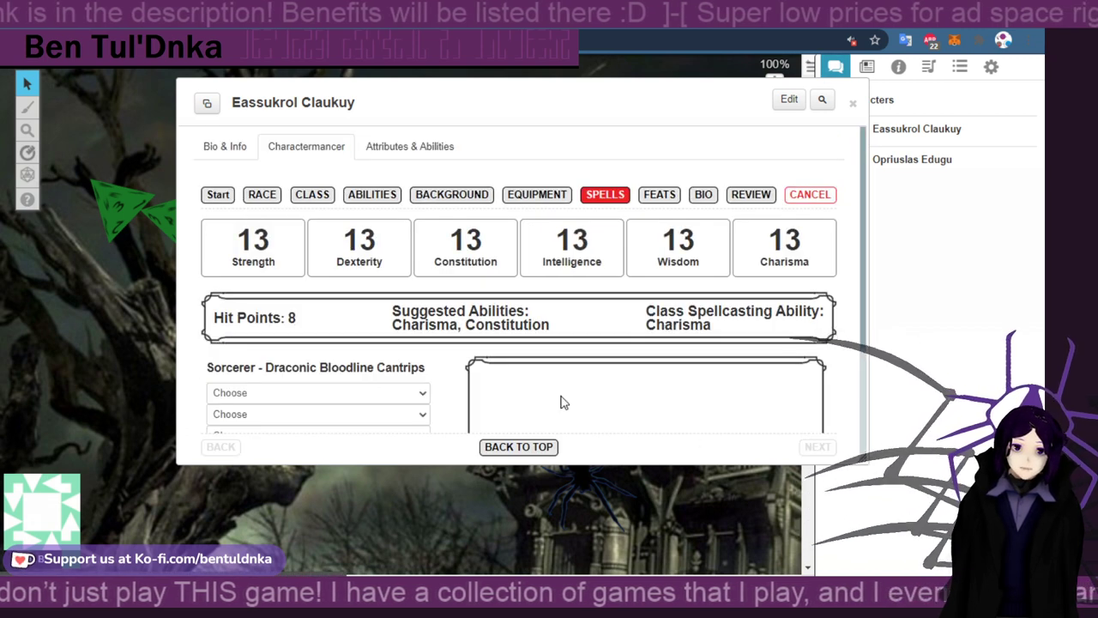
Choose Fire Bolt, Prestidigitation, Message and Light as the four Sorcerer - Draconic Bloodline cantrips
scroll(410, 393, "down", 1)
scroll(410, 393, "down", 1)
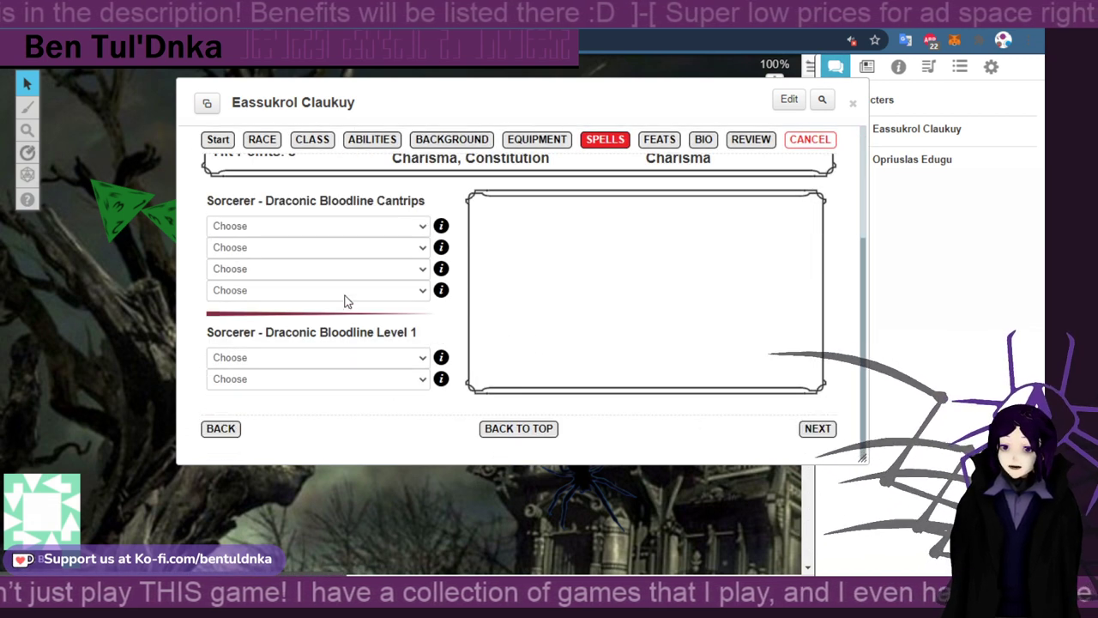
left_click(337, 234)
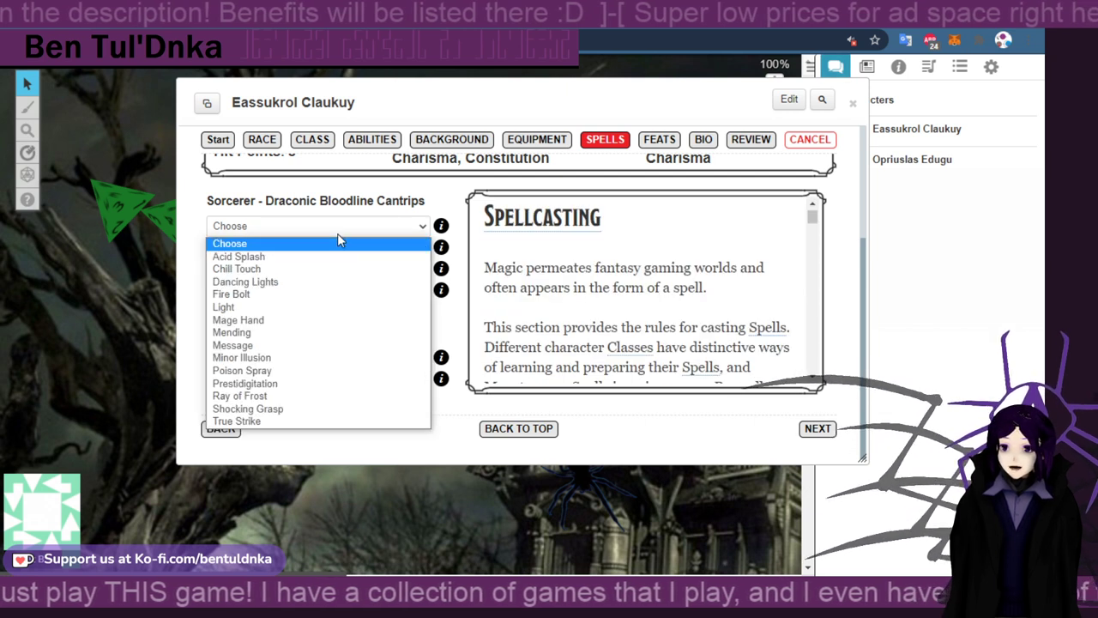
left_click(342, 296)
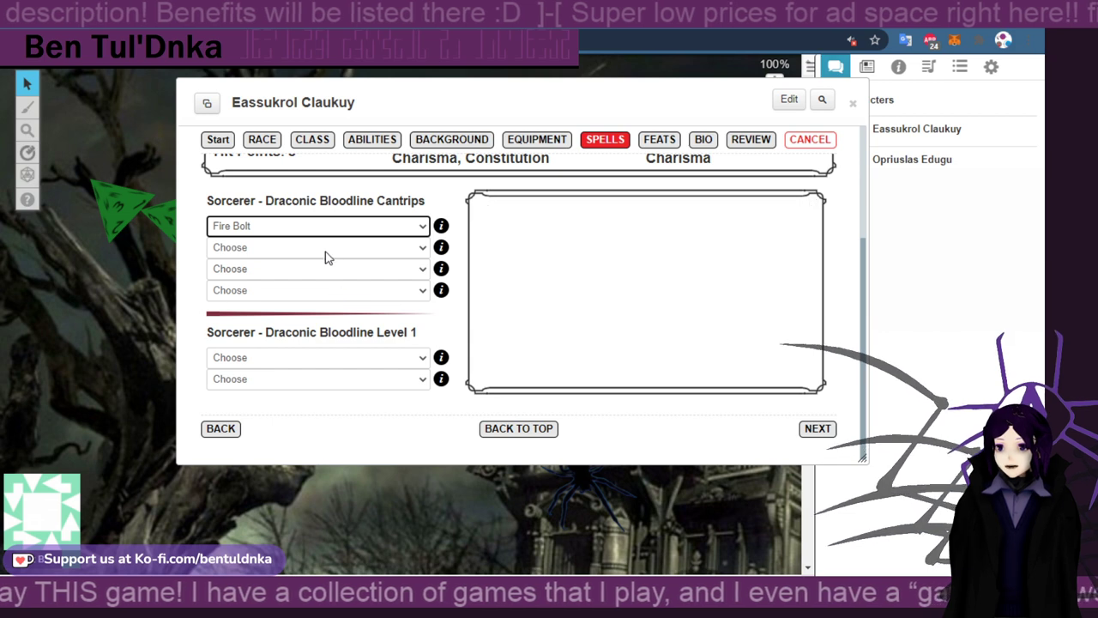
left_click(338, 249)
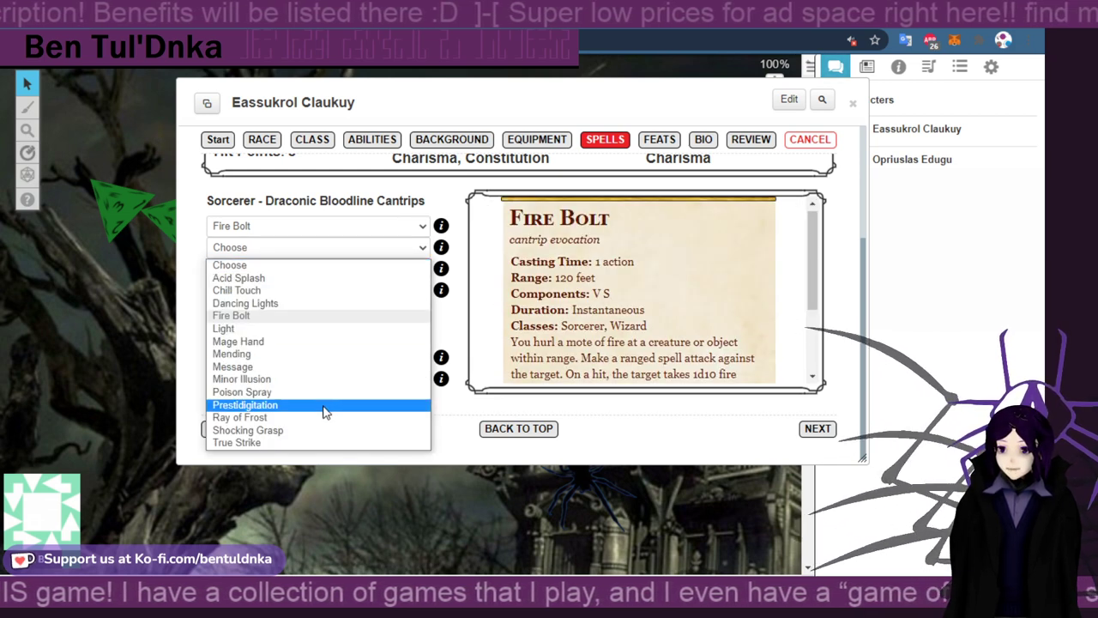
left_click(325, 406)
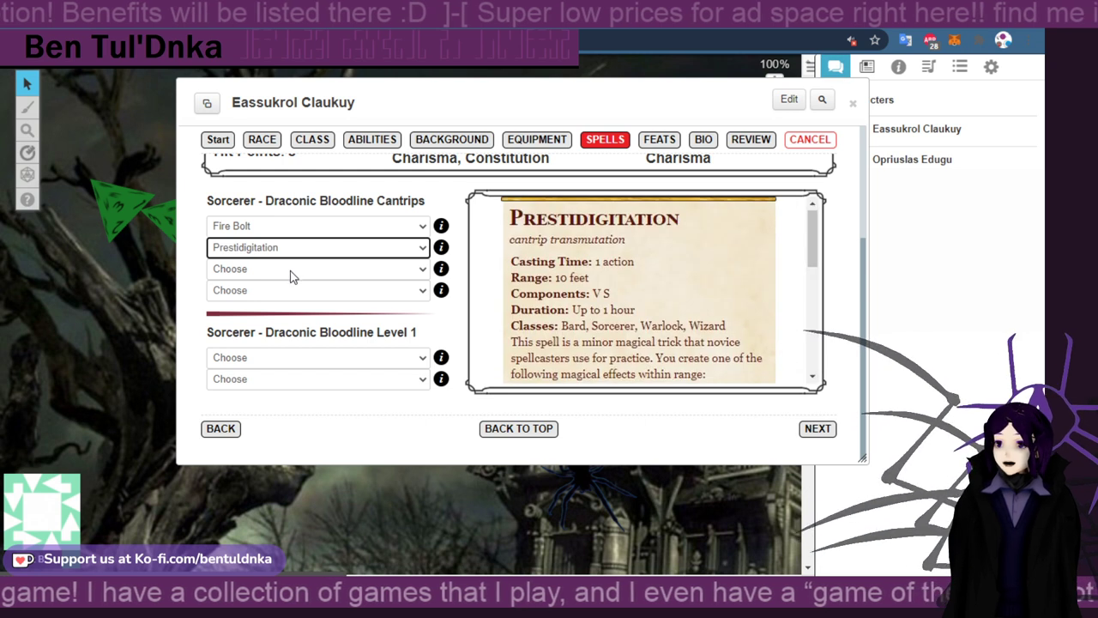
left_click(290, 271)
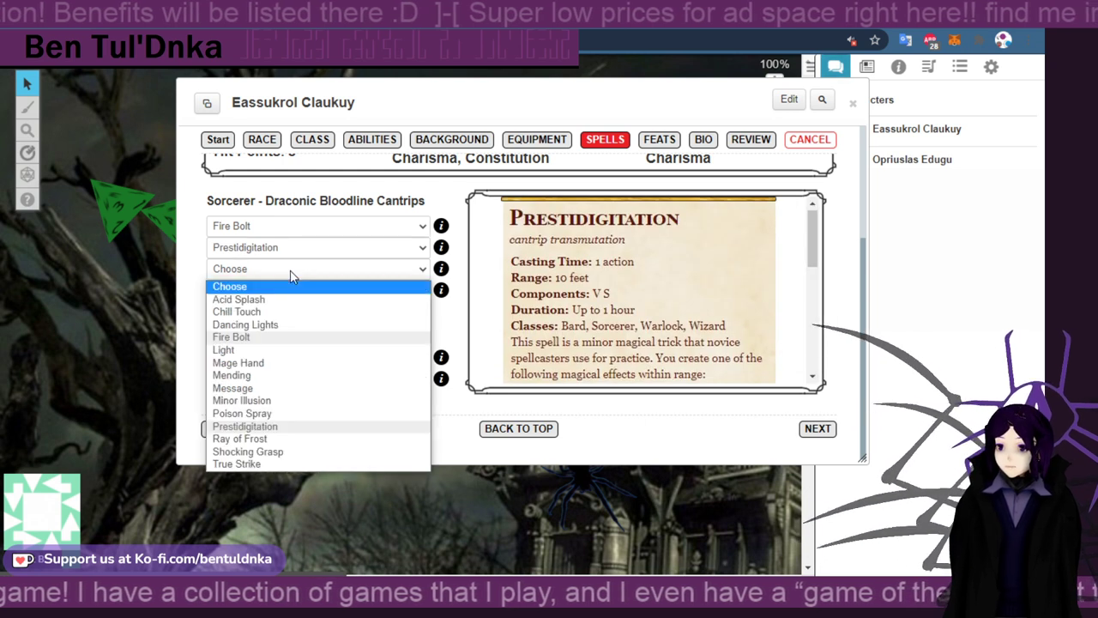
left_click(301, 389)
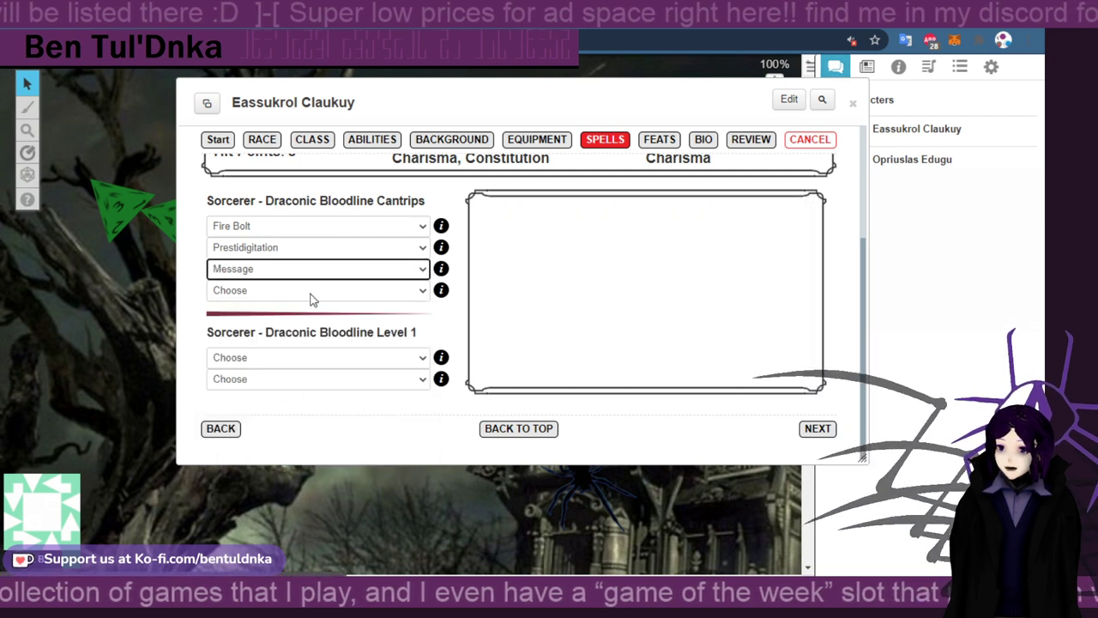
left_click(310, 296)
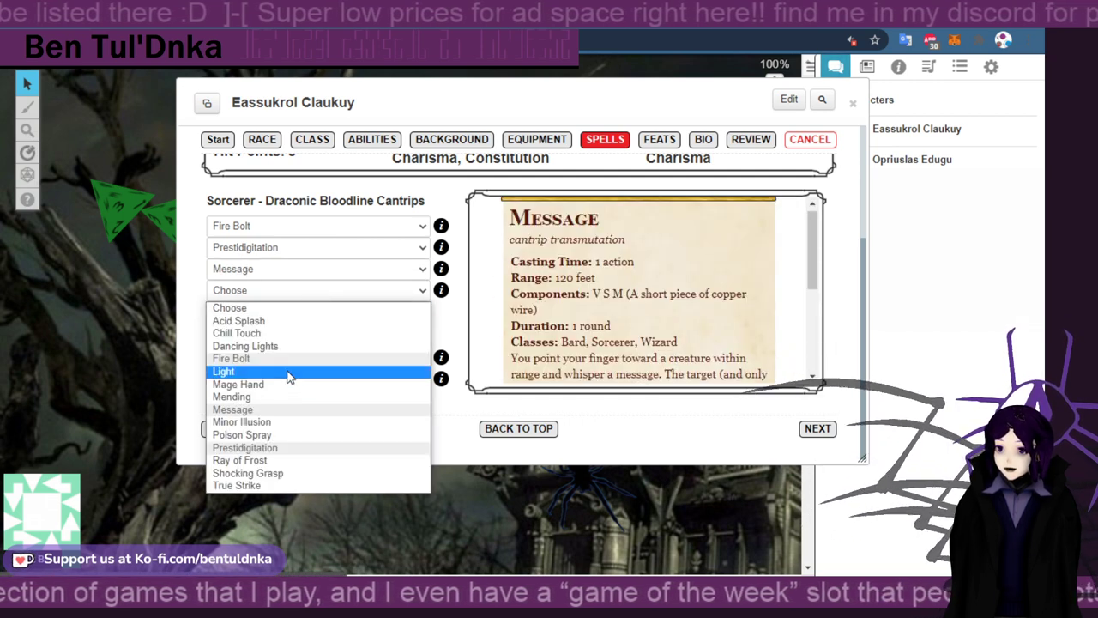
left_click(289, 372)
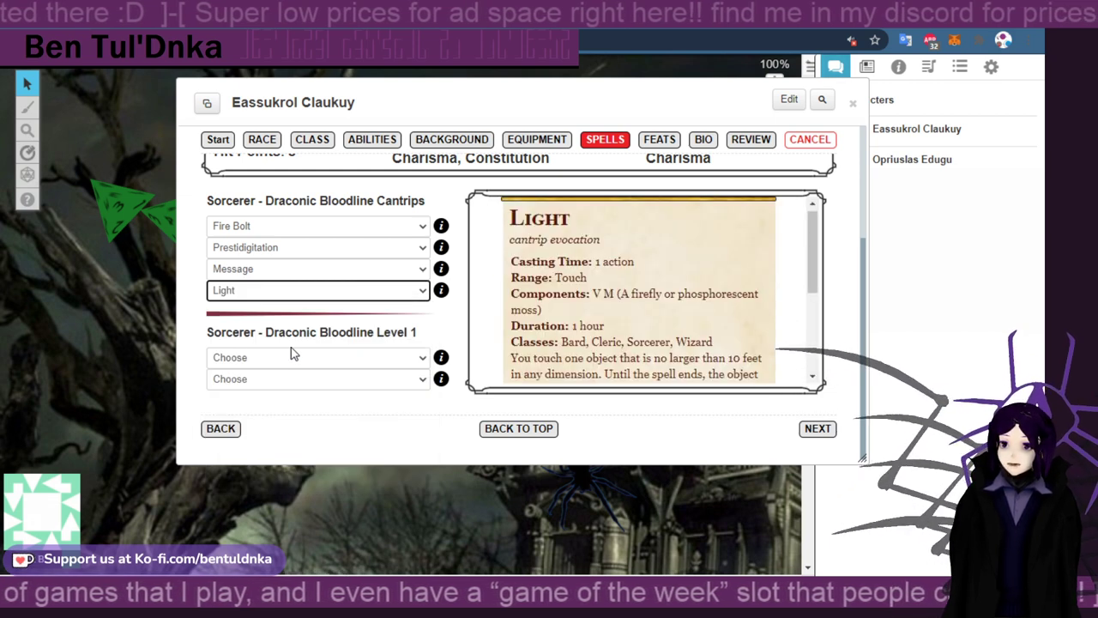
Choose False Life and Mage Armor as the two Sorcerer - Draconic Bloodline level 1 spells and advance to the feats page
left_click(333, 362)
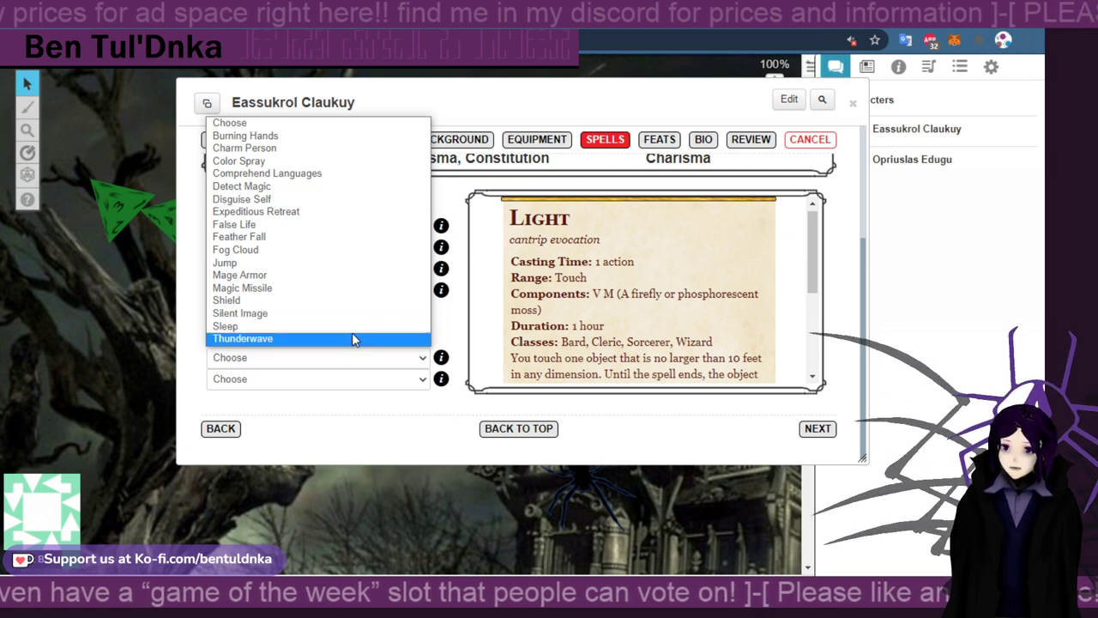
left_click(333, 237)
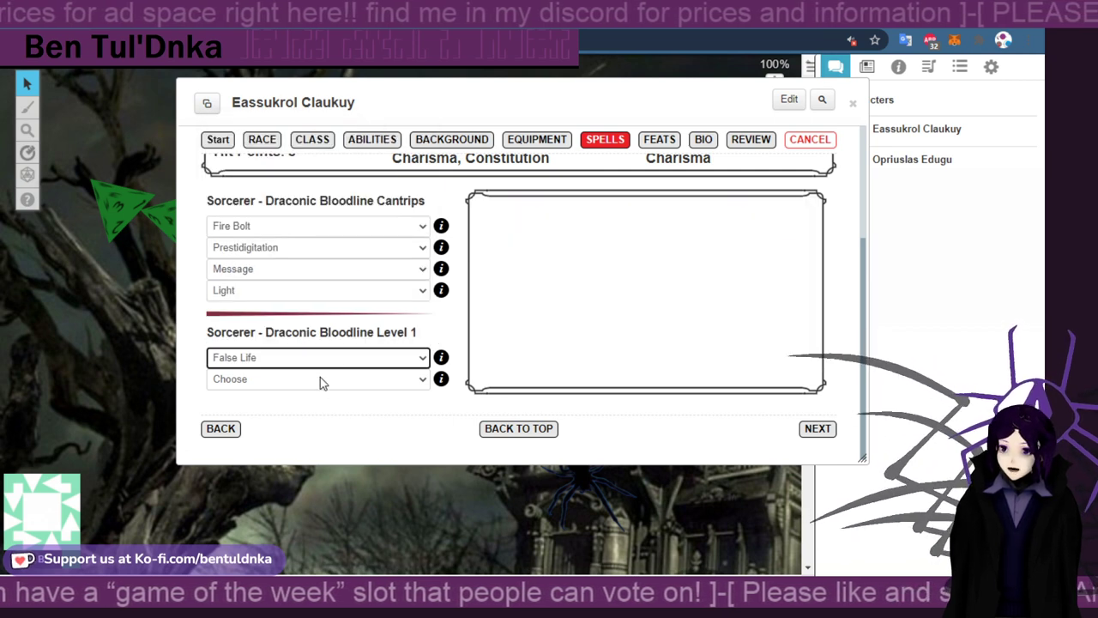
left_click(320, 378)
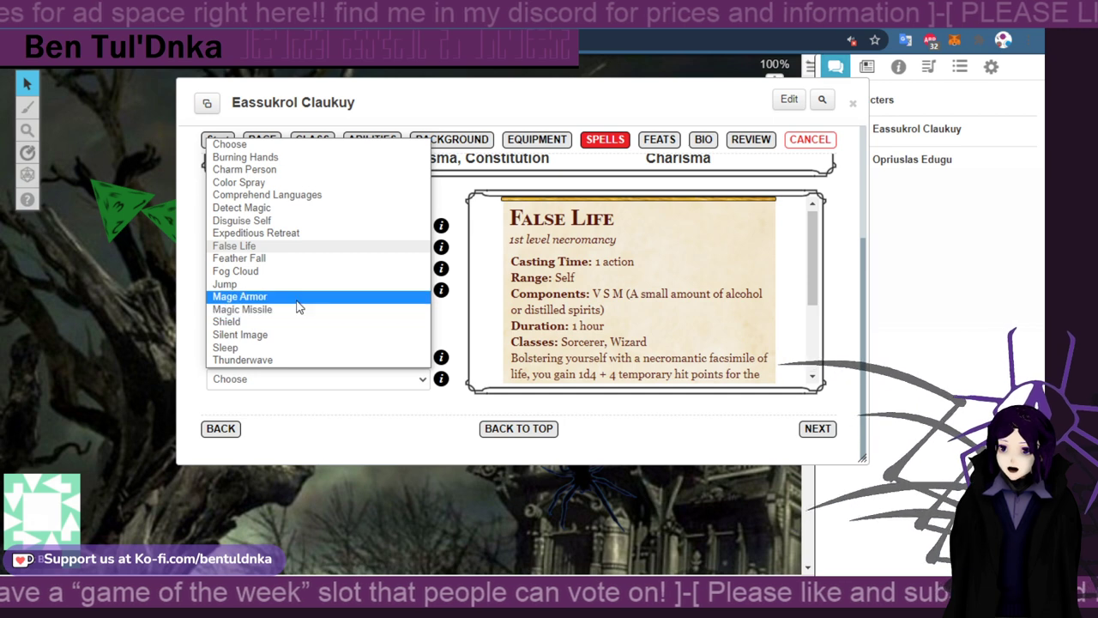
left_click(294, 297)
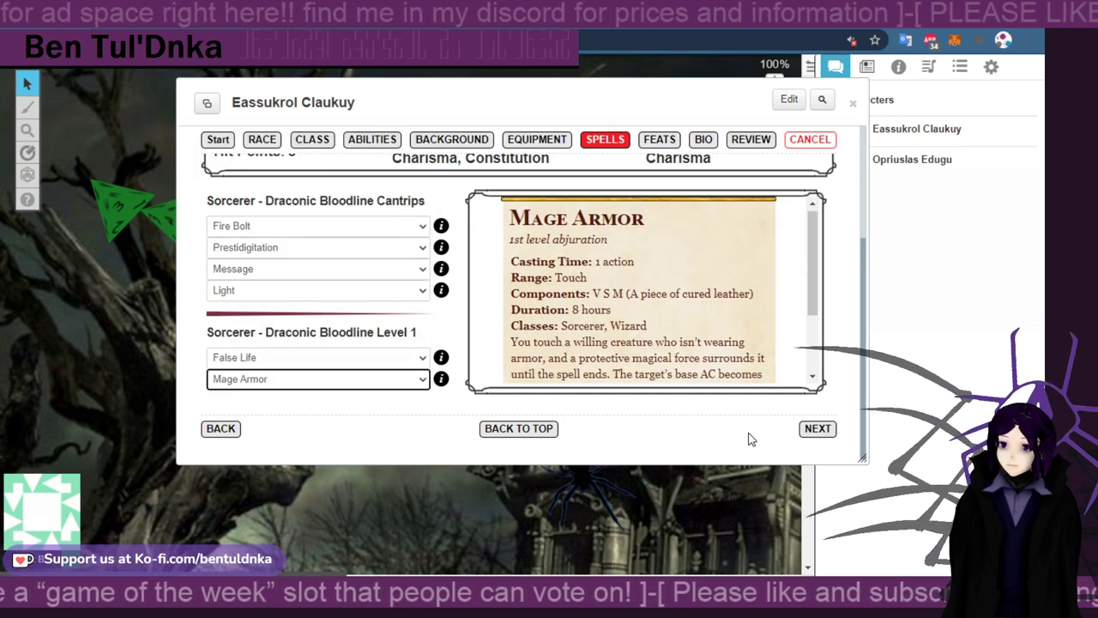
left_click(816, 428)
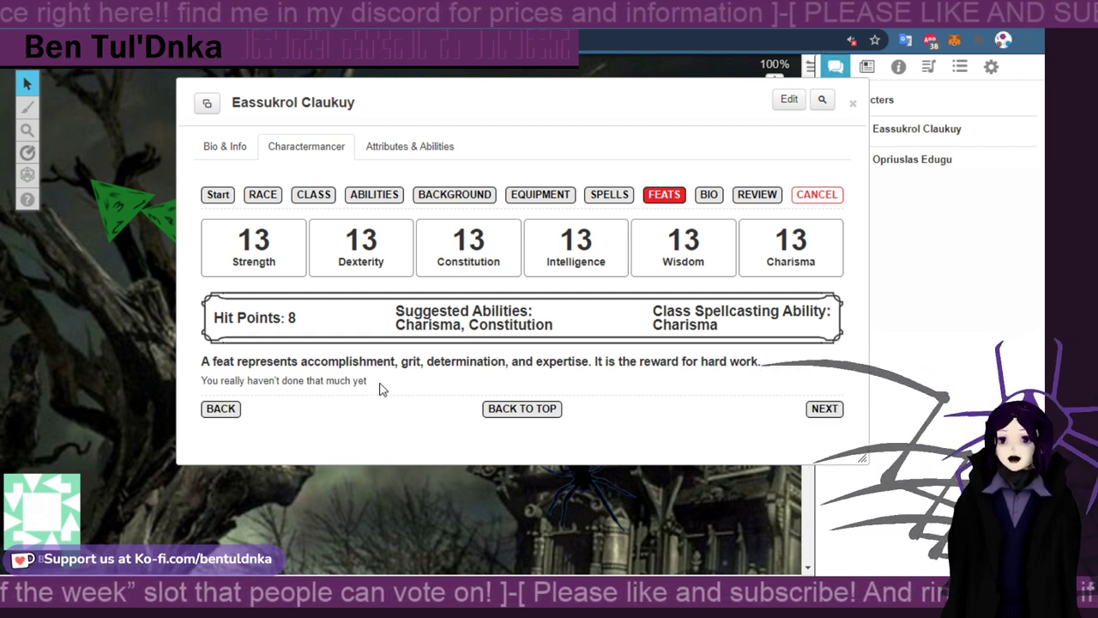
Continue past the feats page, look over the bio fields without filling them in, and advance to the review page
left_click(827, 409)
scroll(640, 369, "down", 1)
scroll(625, 347, "down", 5)
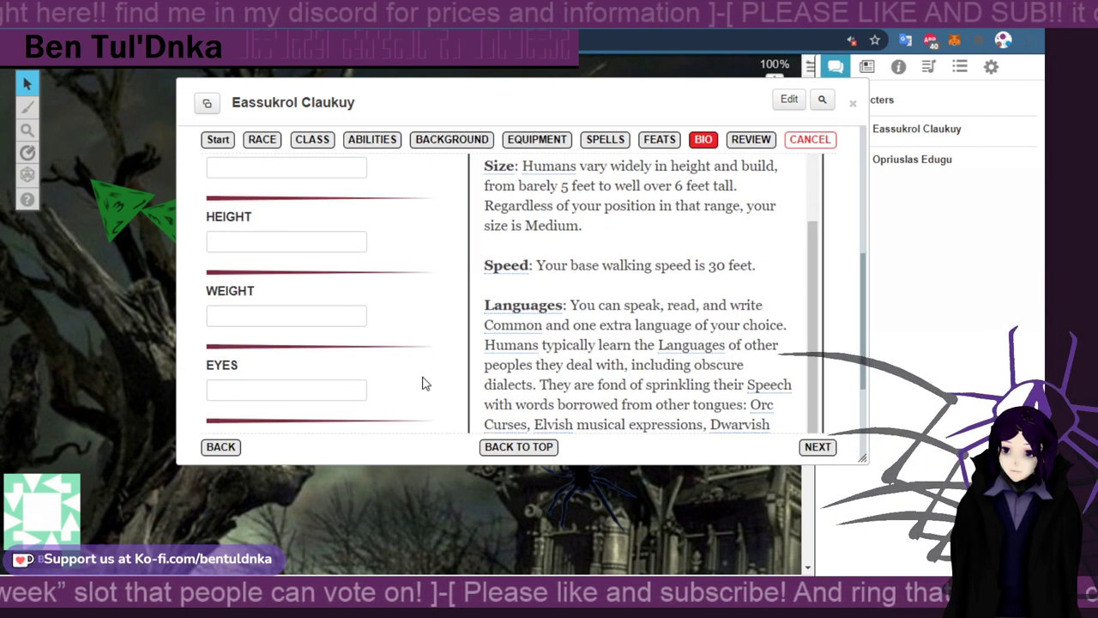
scroll(392, 380, "down", 3)
scroll(515, 369, "up", 5)
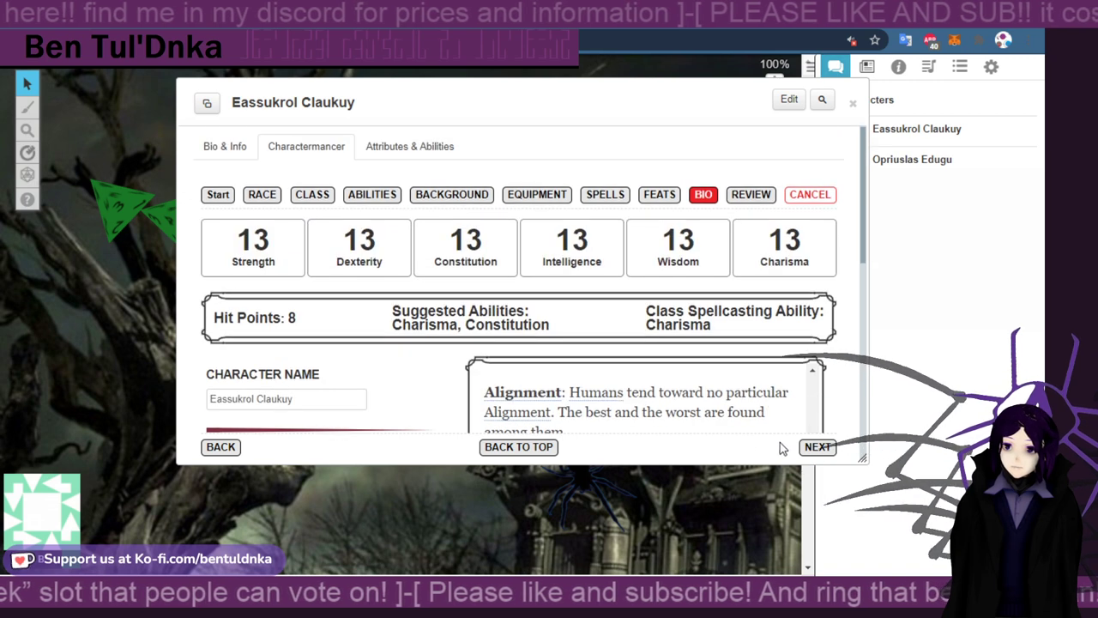
left_click(811, 445)
Review the choices from race to bio and apply the changes to build the character
scroll(595, 332, "down", 4)
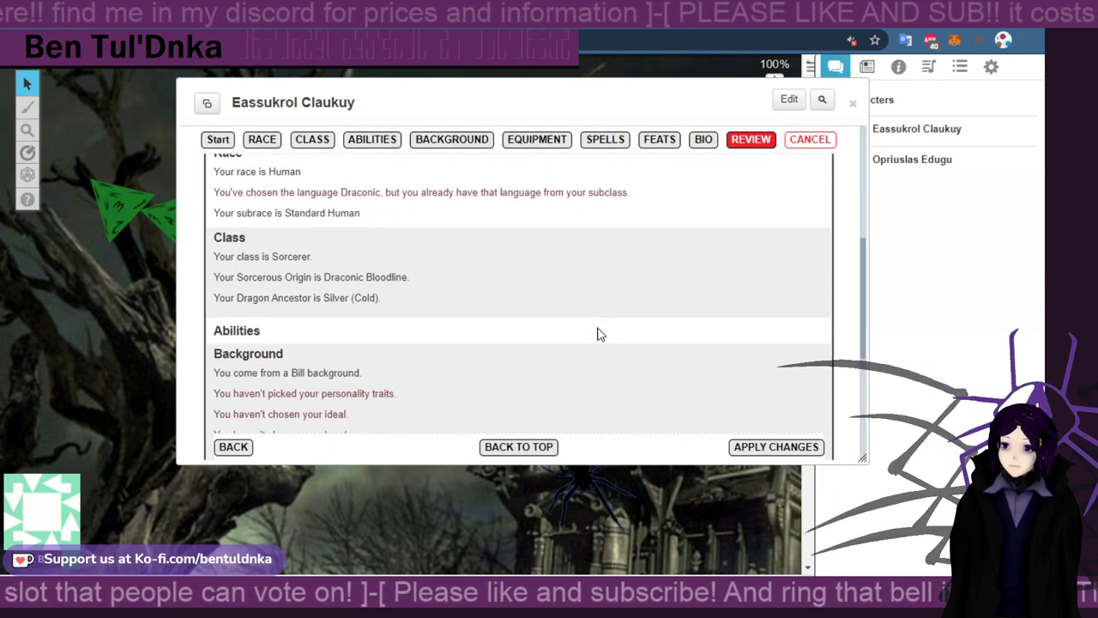
scroll(599, 333, "down", 2)
scroll(599, 333, "down", 4)
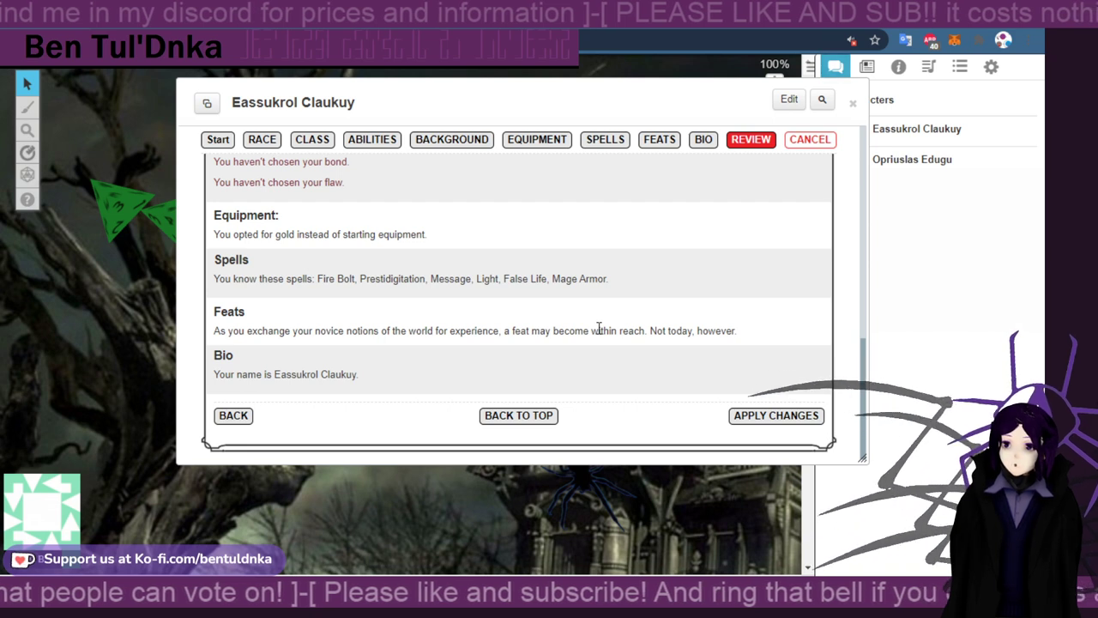
scroll(599, 328, "up", 3)
scroll(599, 328, "up", 5)
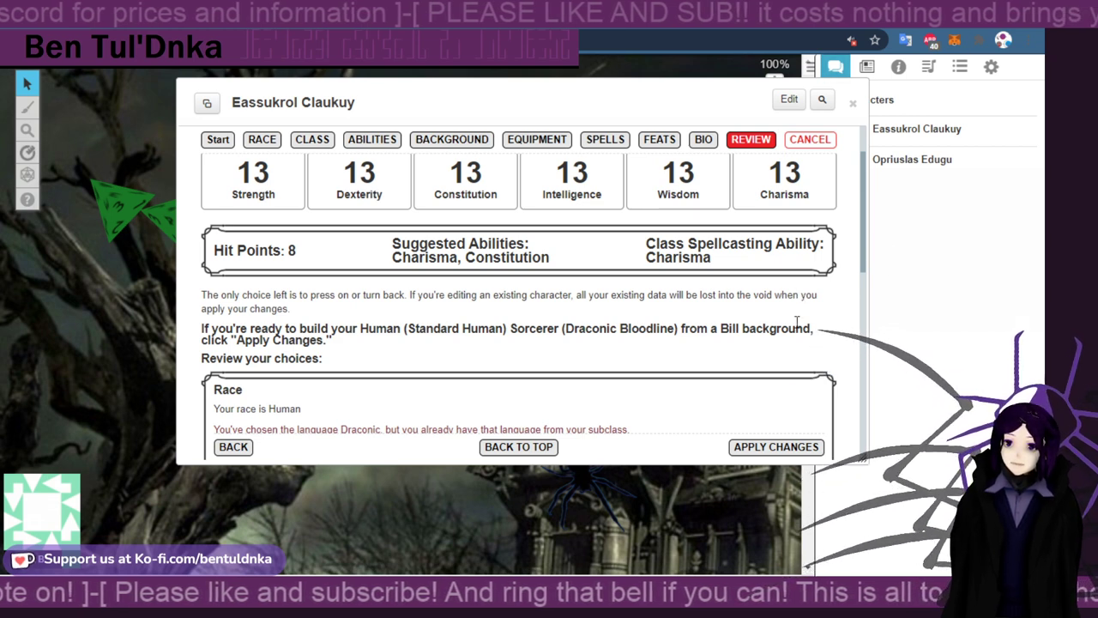
scroll(798, 327, "down", 2)
left_click(806, 446)
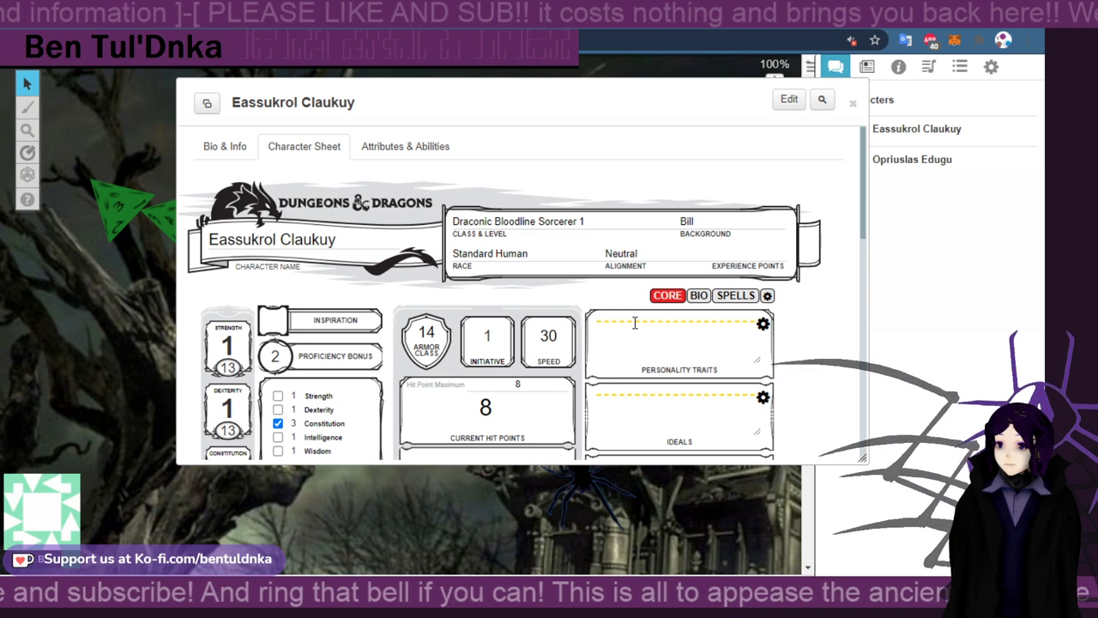
Look through the new sorcerer's character sheet, from the ability scores down to the equipment and class features
scroll(634, 324, "down", 4)
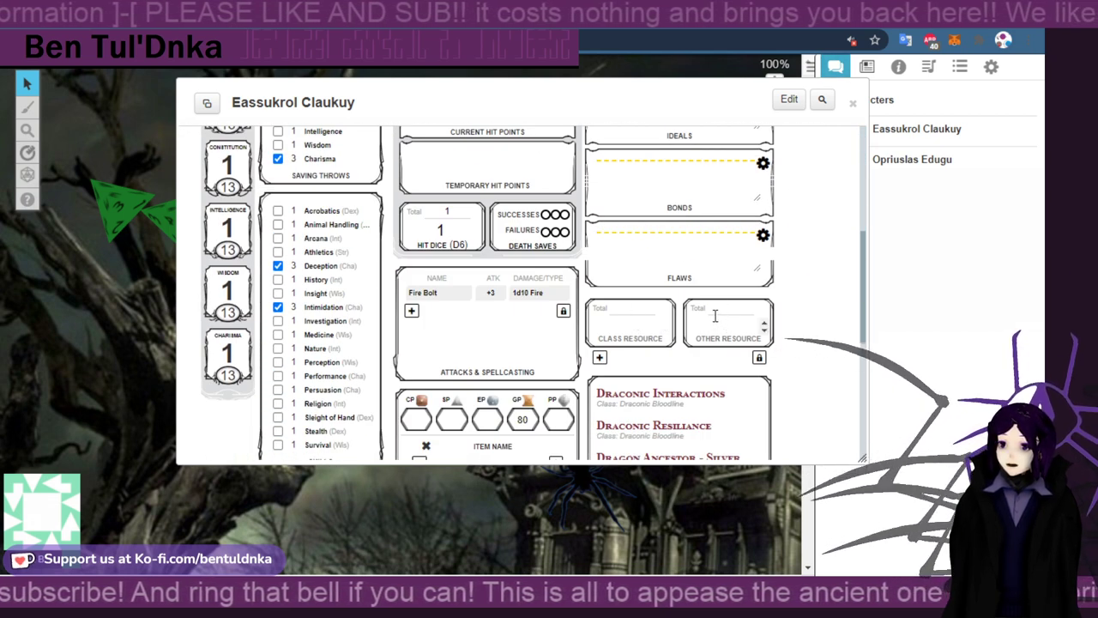
scroll(721, 321, "up", 3)
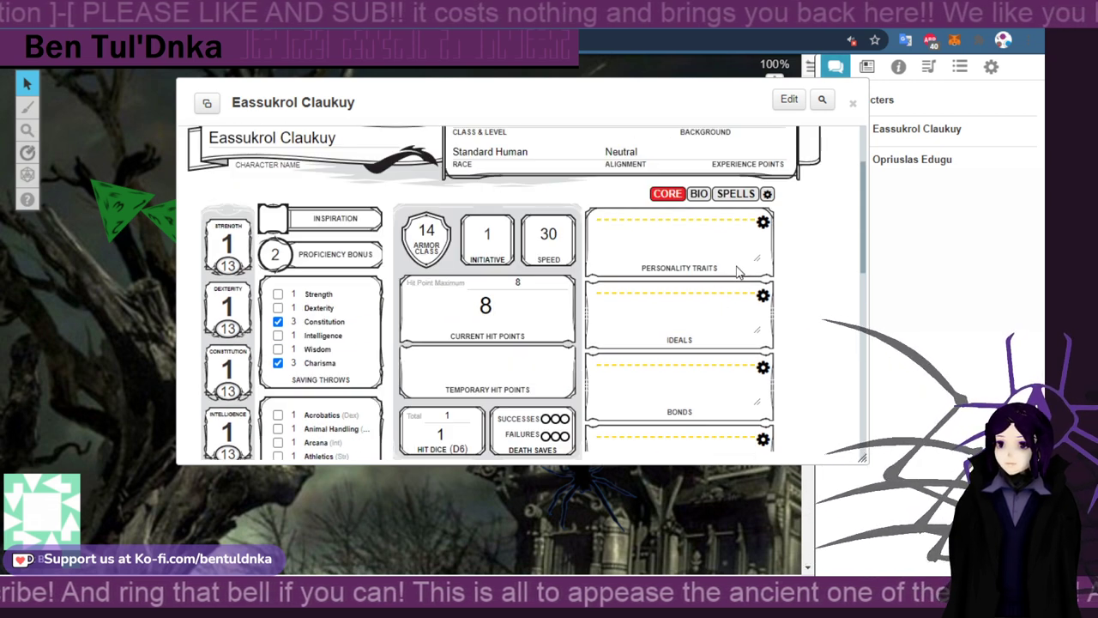
scroll(723, 300, "down", 5)
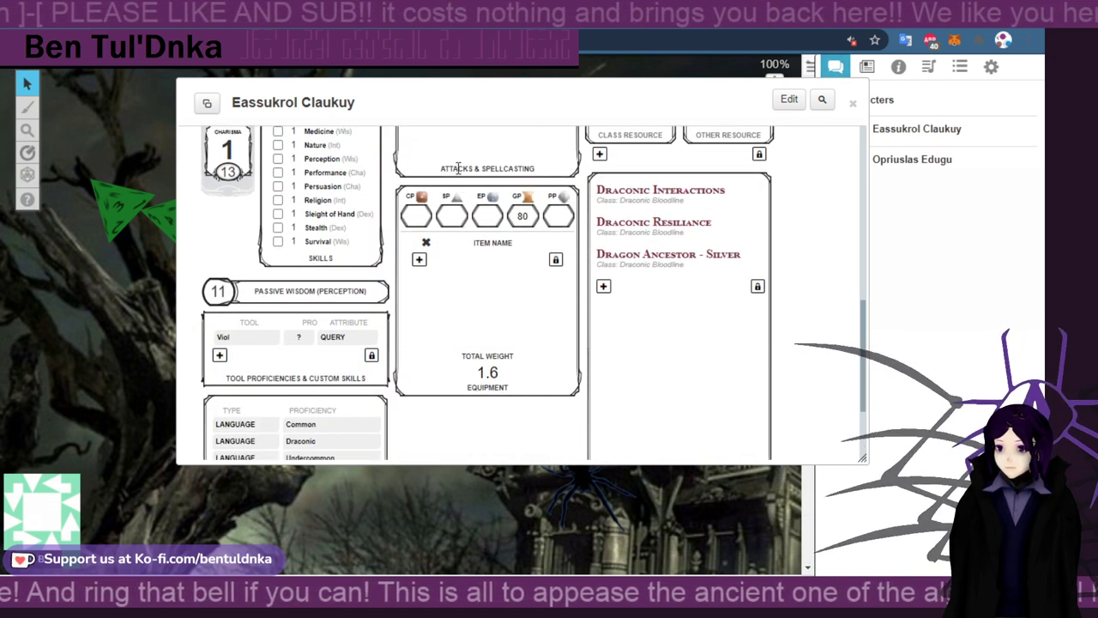
Show the chat log and pop the sorcerer's character sheet out into its own window over the tabletop
left_click_drag(463, 108, 363, 114)
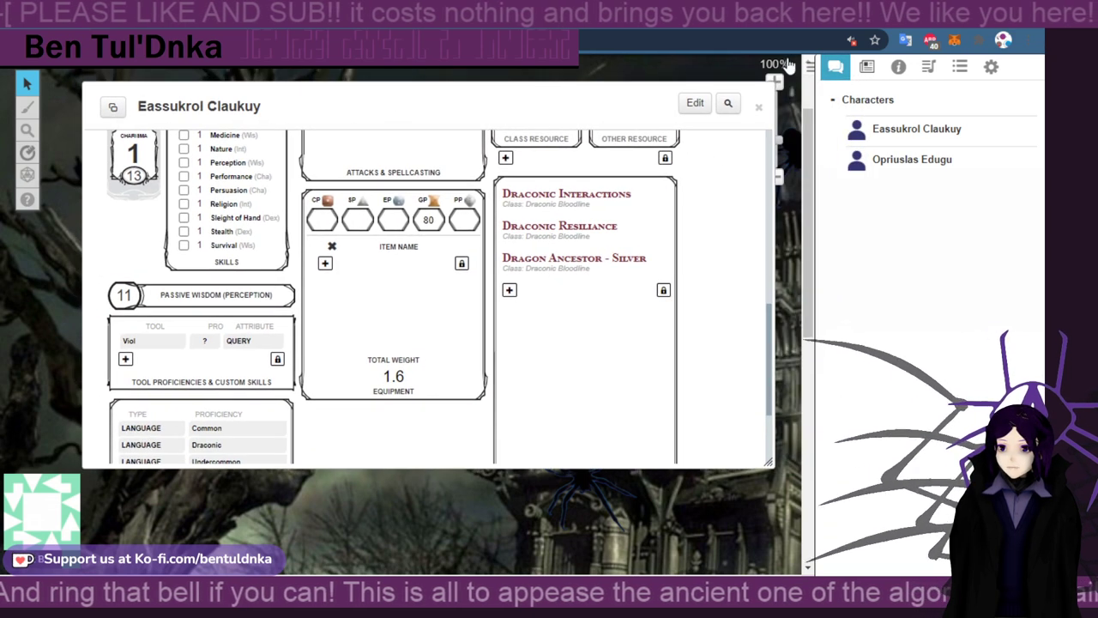
left_click(836, 67)
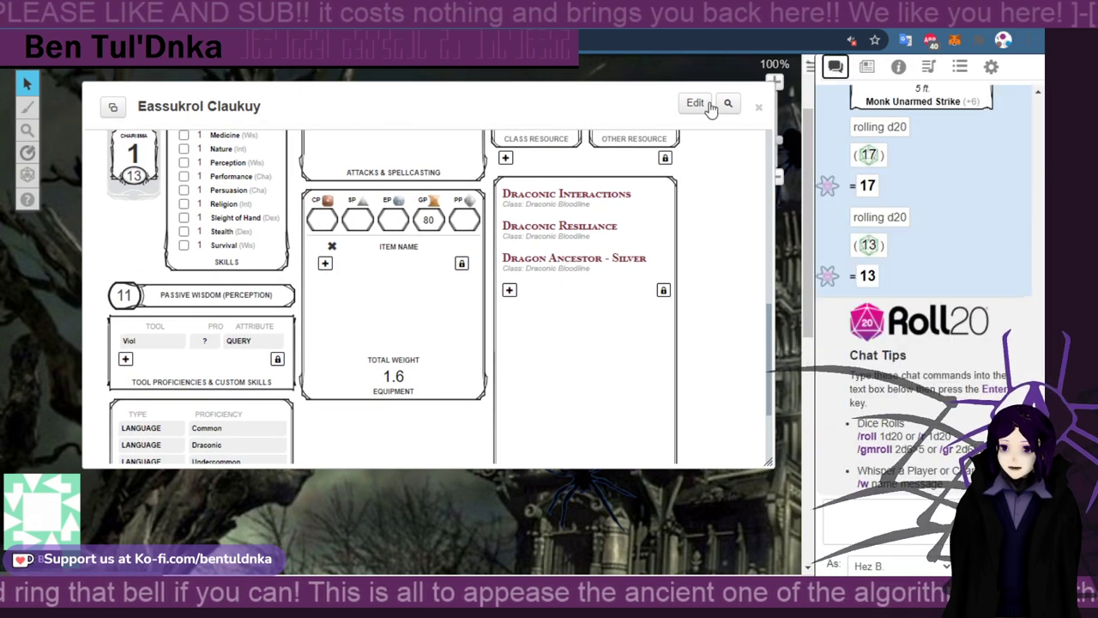
left_click(113, 108)
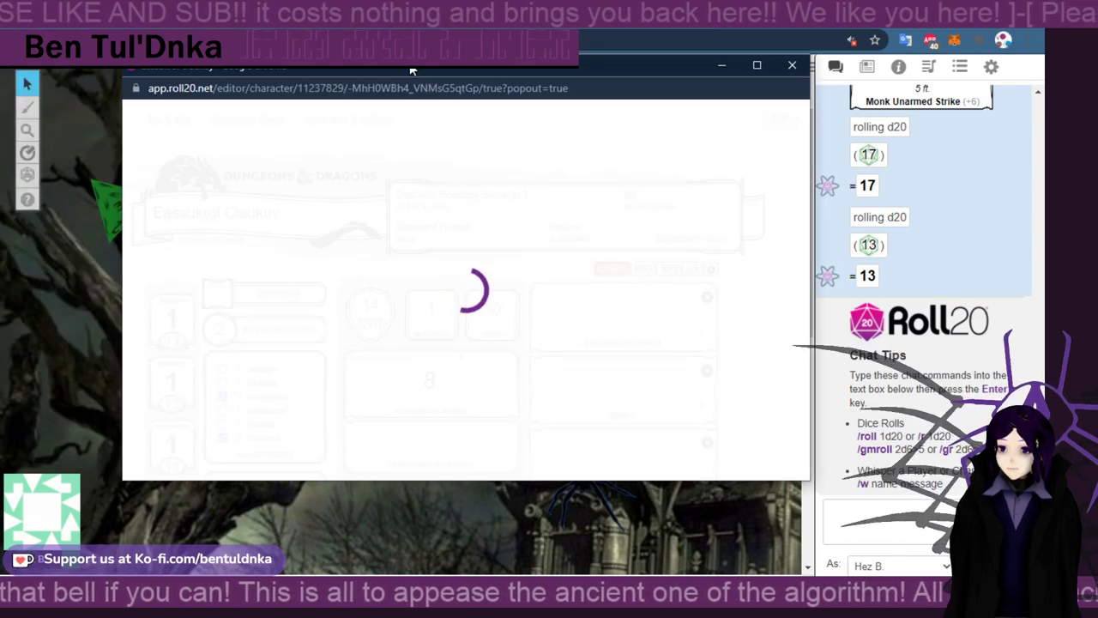
key("alt+Tab")
key("alt+Tab")
left_click_drag(595, 180, 461, 69)
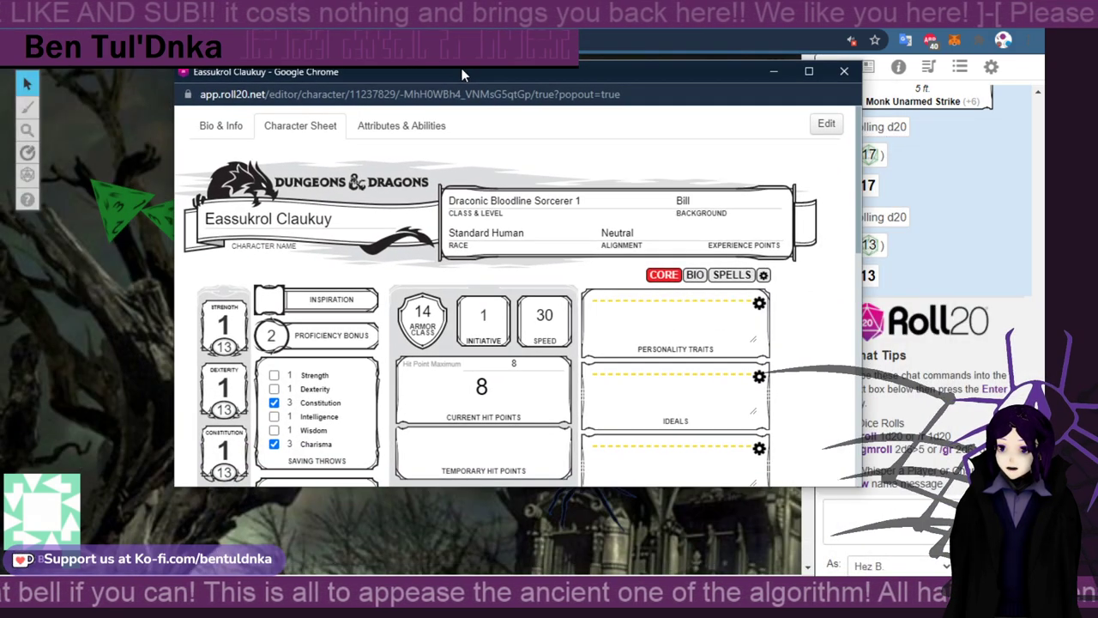
Roll a Strength check from the popped-out sheet and move its window clear of the chat log
left_click(221, 311)
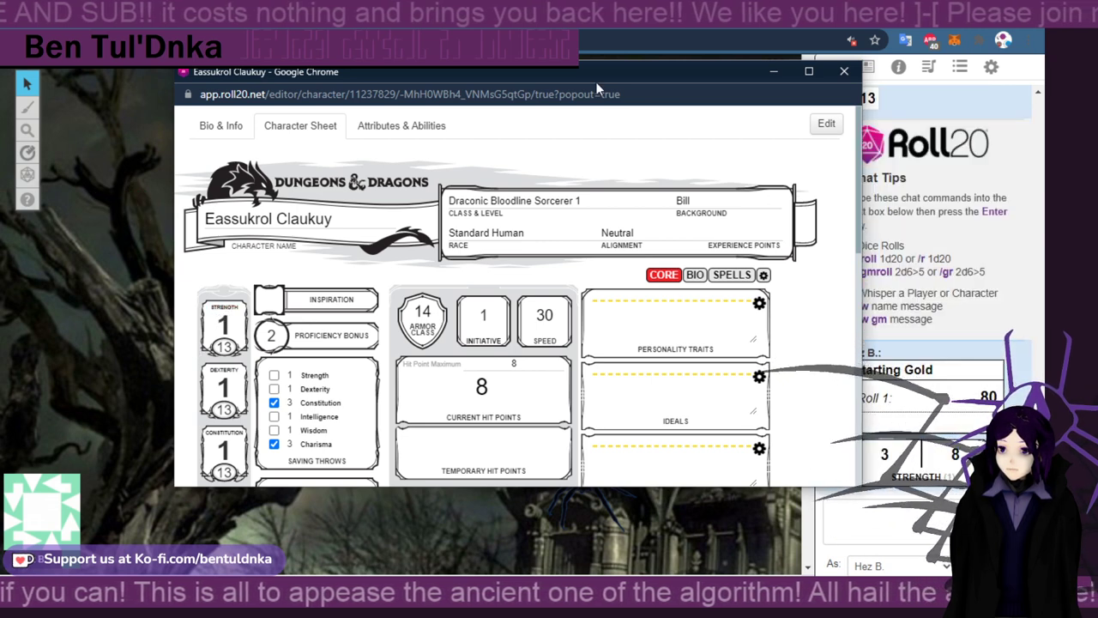
left_click_drag(596, 81, 556, 79)
left_click_drag(672, 71, 662, 69)
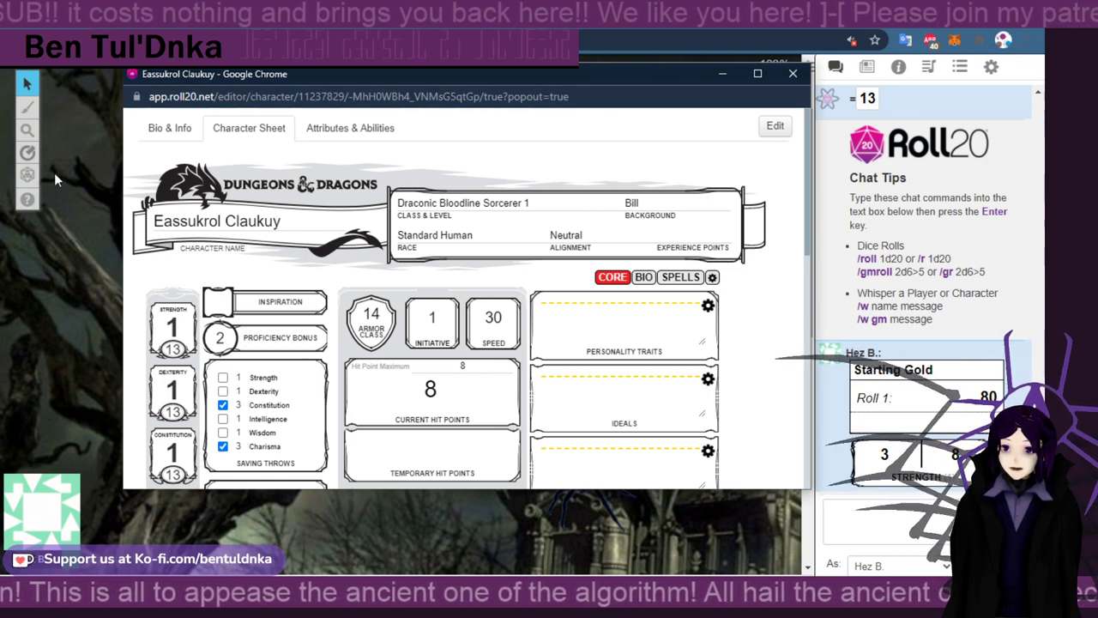
Open the Dice Roller to view its basic and advanced roll options, and close it again
left_click(28, 175)
left_click(77, 316)
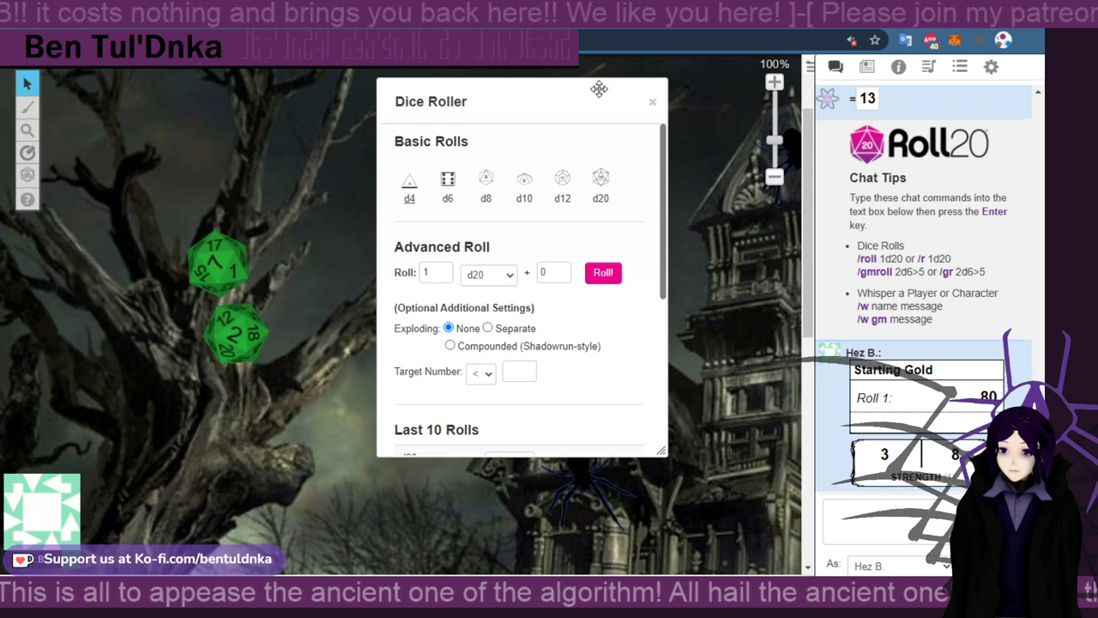
left_click(652, 102)
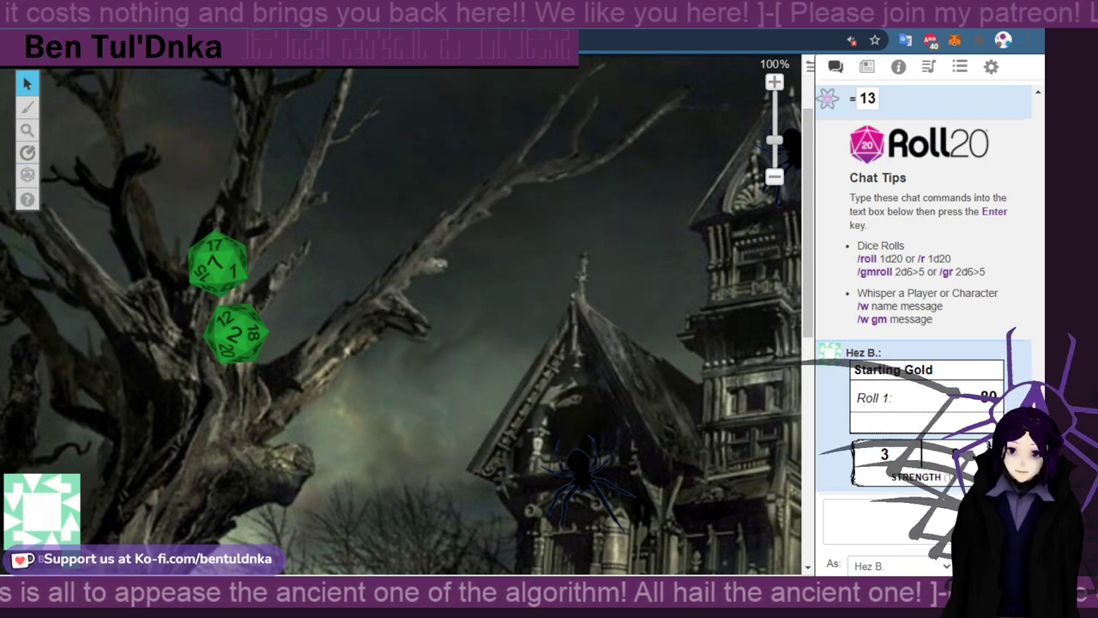
Bring the popped-out character sheet back to the front and roll the Fire Bolt attack
key("alt+Tab")
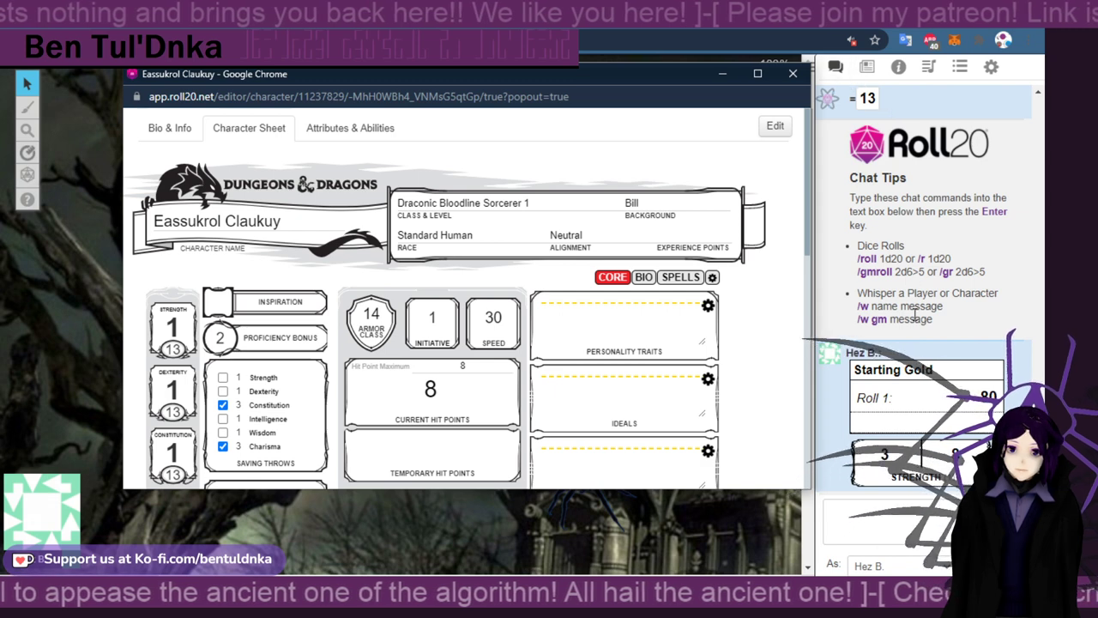
scroll(399, 392, "down", 3)
scroll(399, 392, "down", 3)
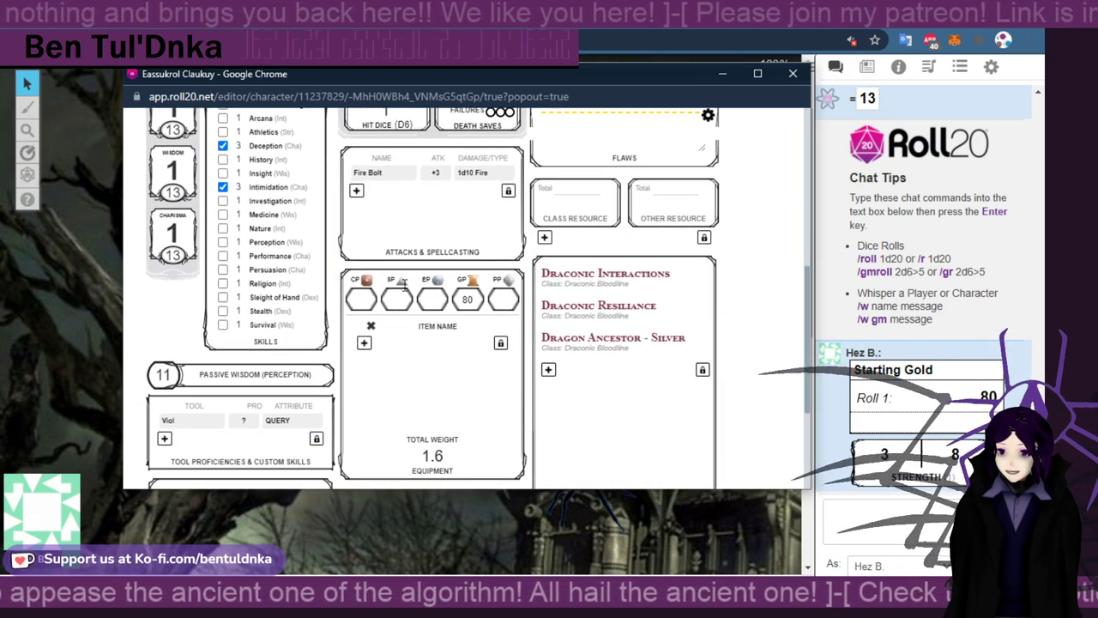
left_click(369, 173)
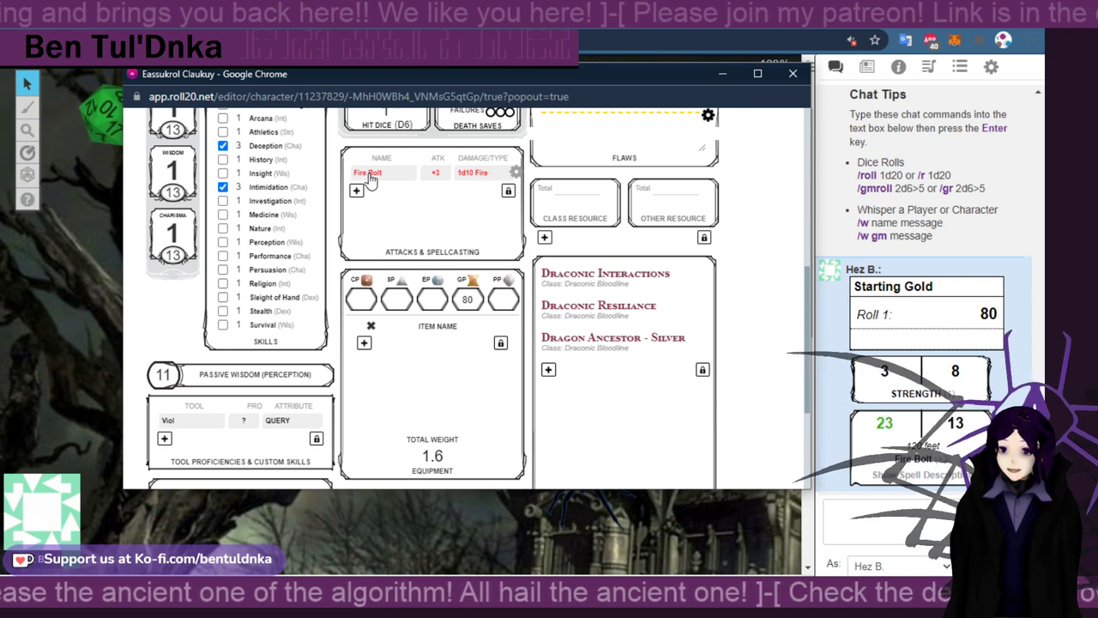
Roll a Dexterity saving throw, a Stealth check and a Dexterity check from the sheet
scroll(369, 176, "up", 5)
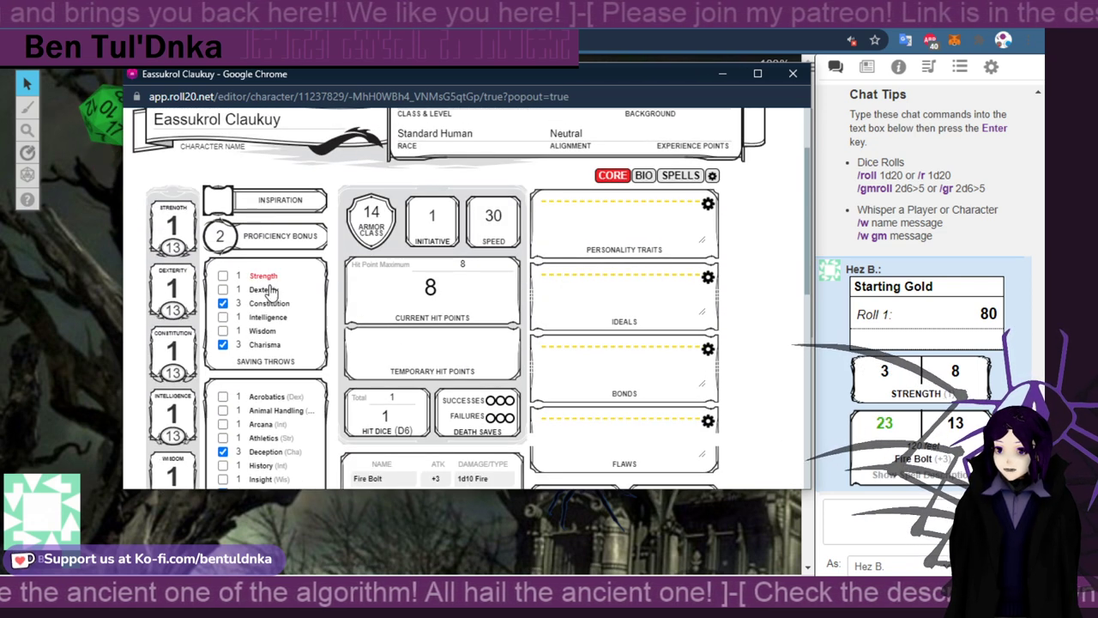
left_click(263, 290)
scroll(262, 296, "down", 3)
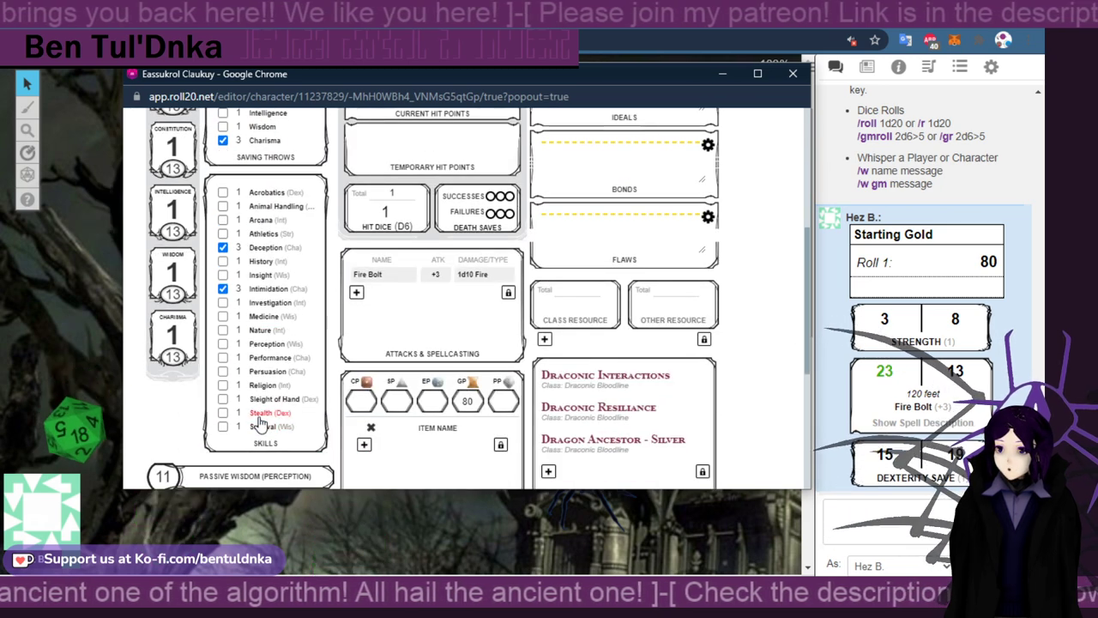
left_click(259, 418)
scroll(180, 326, "up", 5)
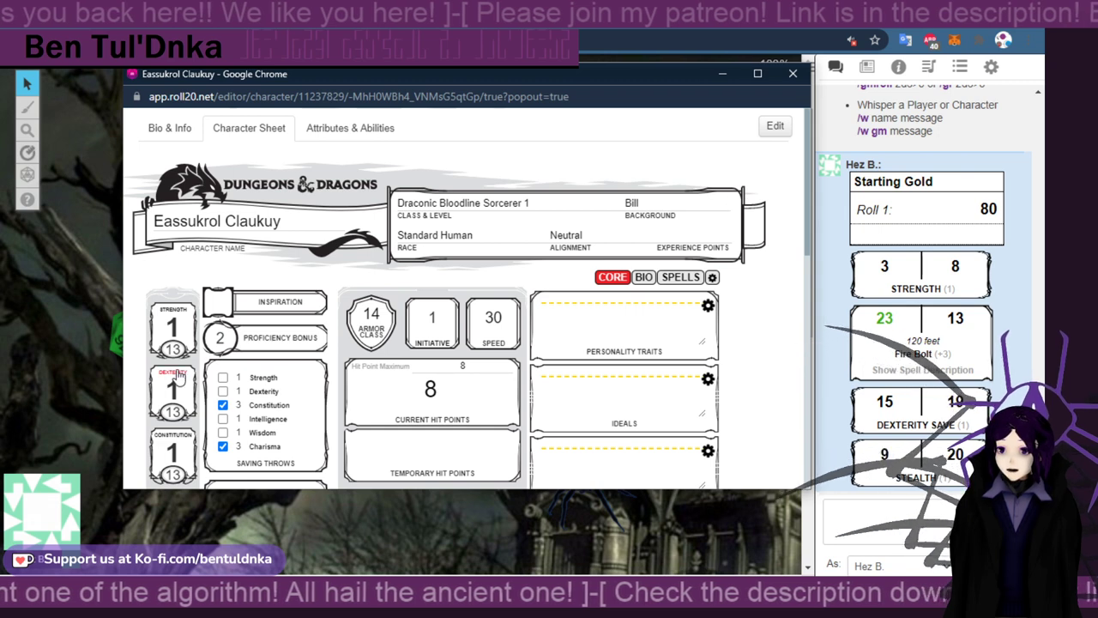
left_click(176, 378)
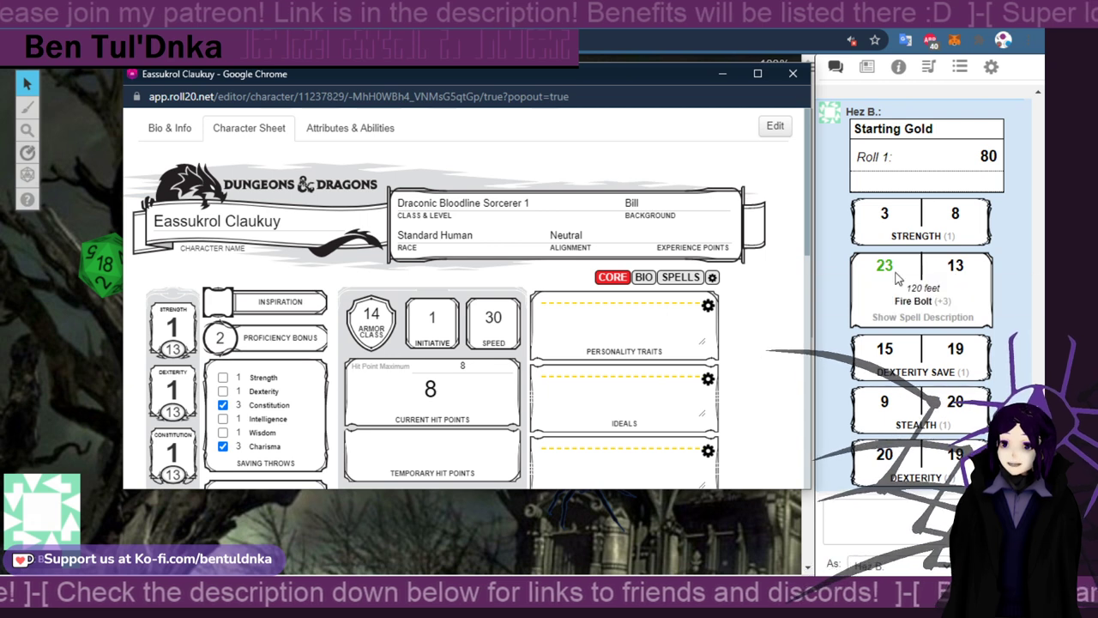
mouse_move(950, 413)
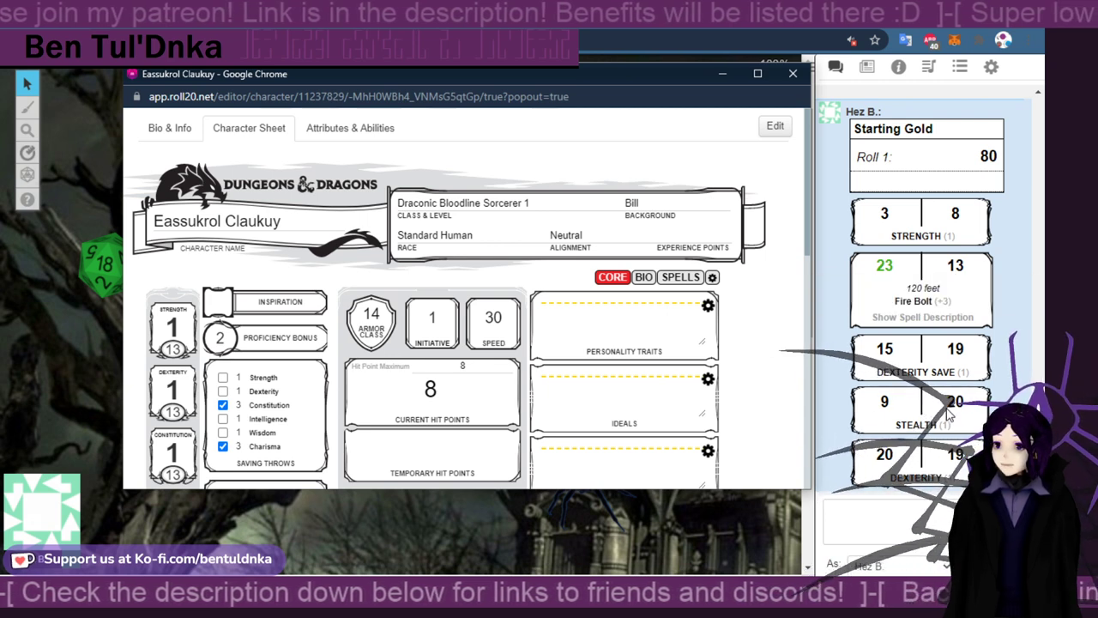
Close the popped-out sheet, open the existing Monk character from the journal and look over its character sheet
left_click(791, 75)
left_click(866, 67)
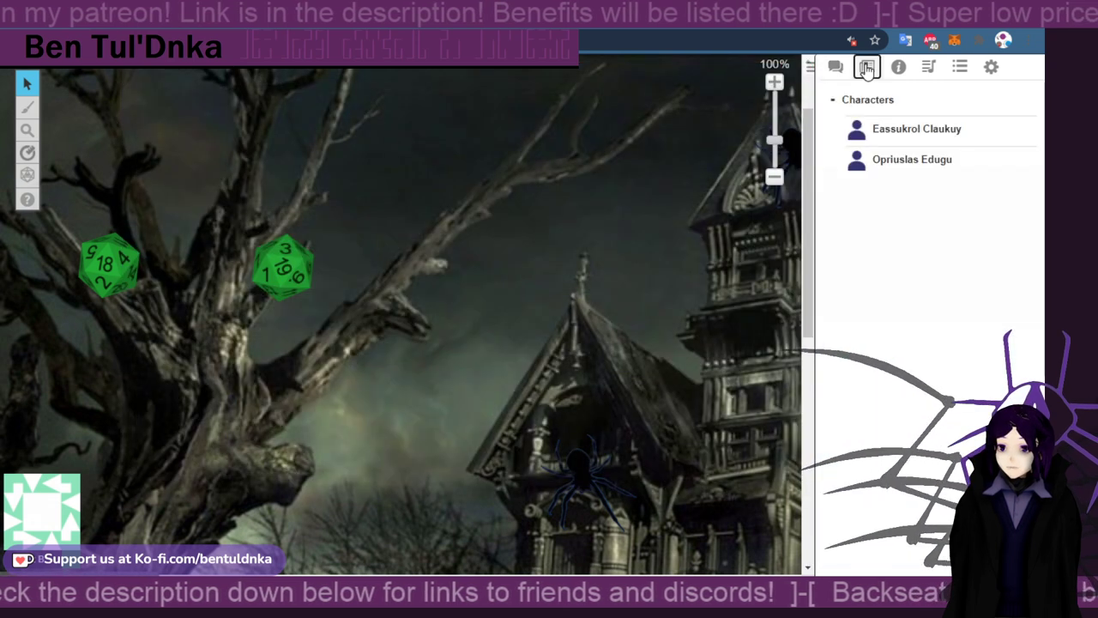
left_click(913, 160)
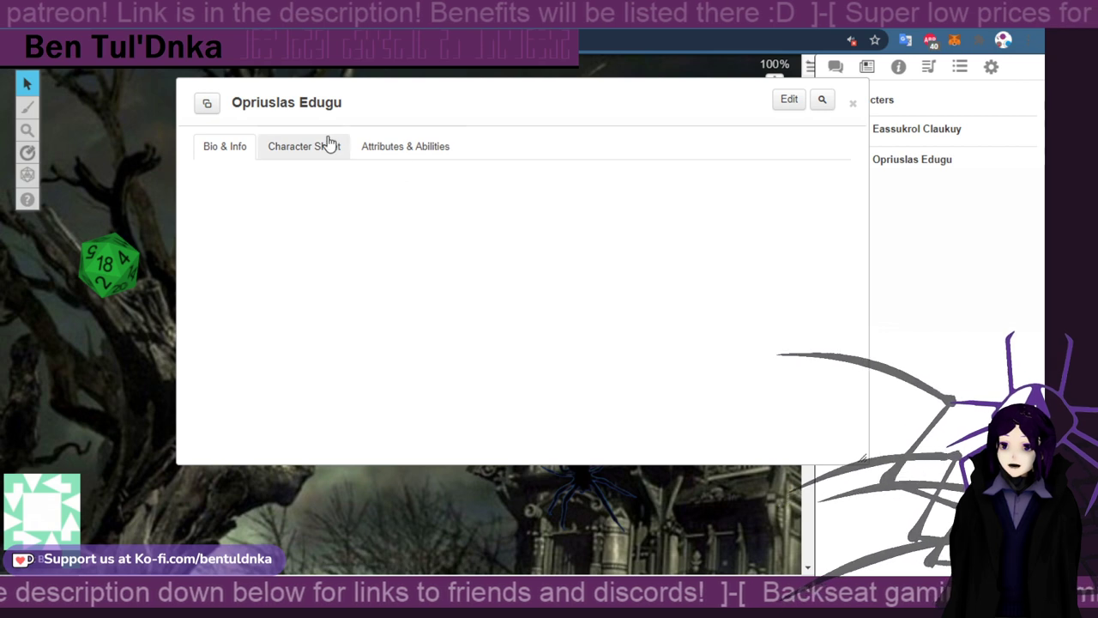
scroll(709, 315, "down", 1)
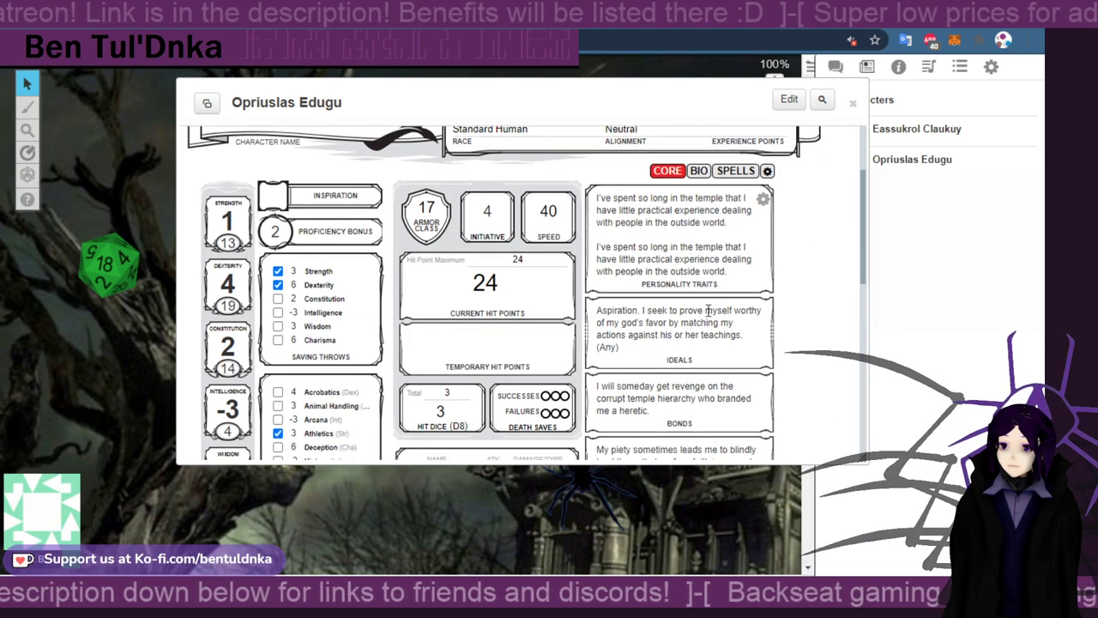
scroll(727, 283, "up", 1)
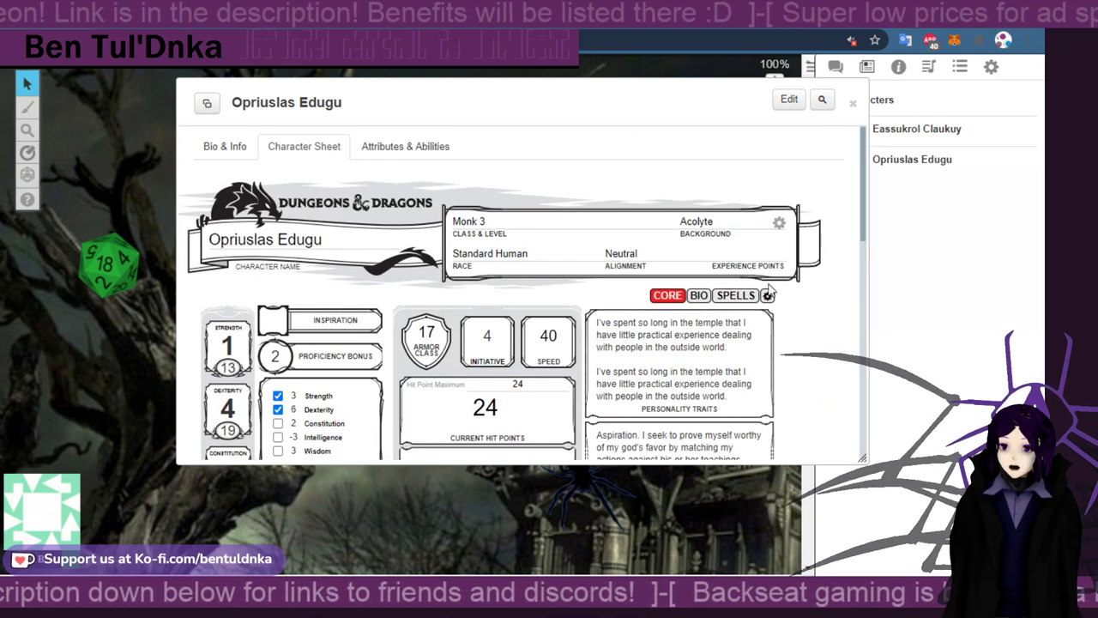
Open the Monk sheet's settings and launch the Level+ Charactermancer from its Charactermancer options
left_click(768, 296)
scroll(769, 301, "down", 8)
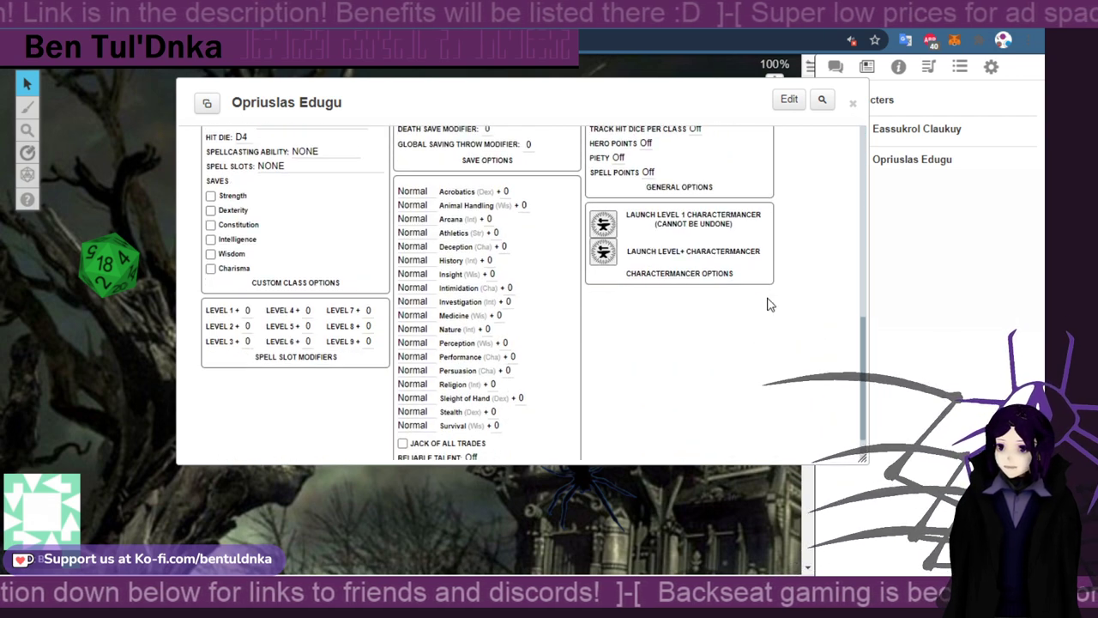
scroll(770, 330, "up", 1)
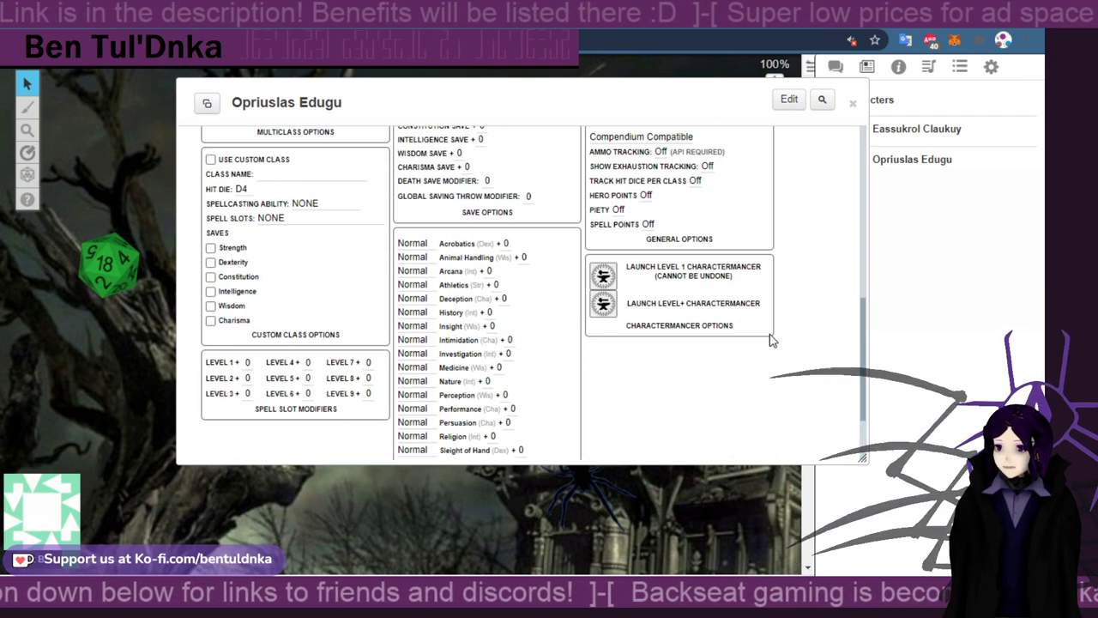
left_click(603, 306)
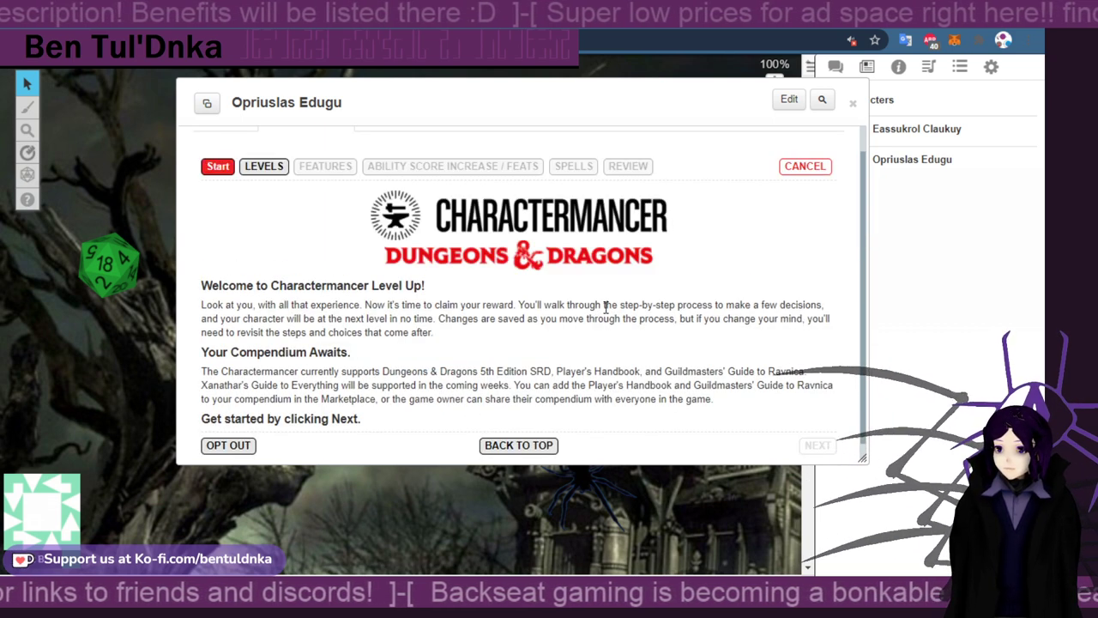
Add 3 levels to the Monk and roll its hit points with the chat log in view
left_click(269, 172)
scroll(405, 346, "down", 3)
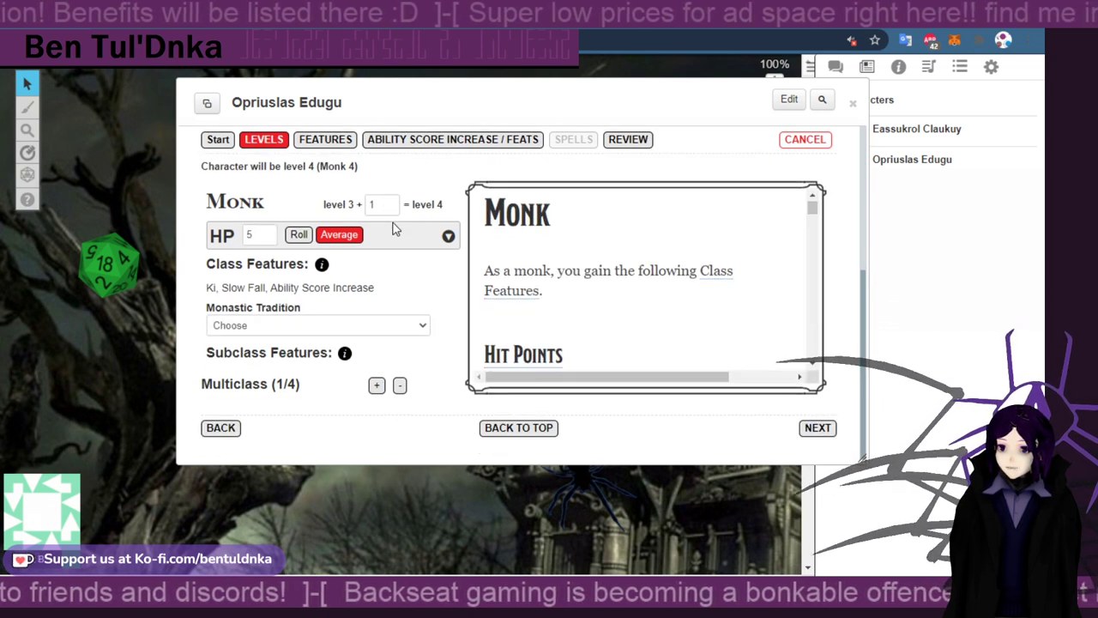
left_click(392, 204)
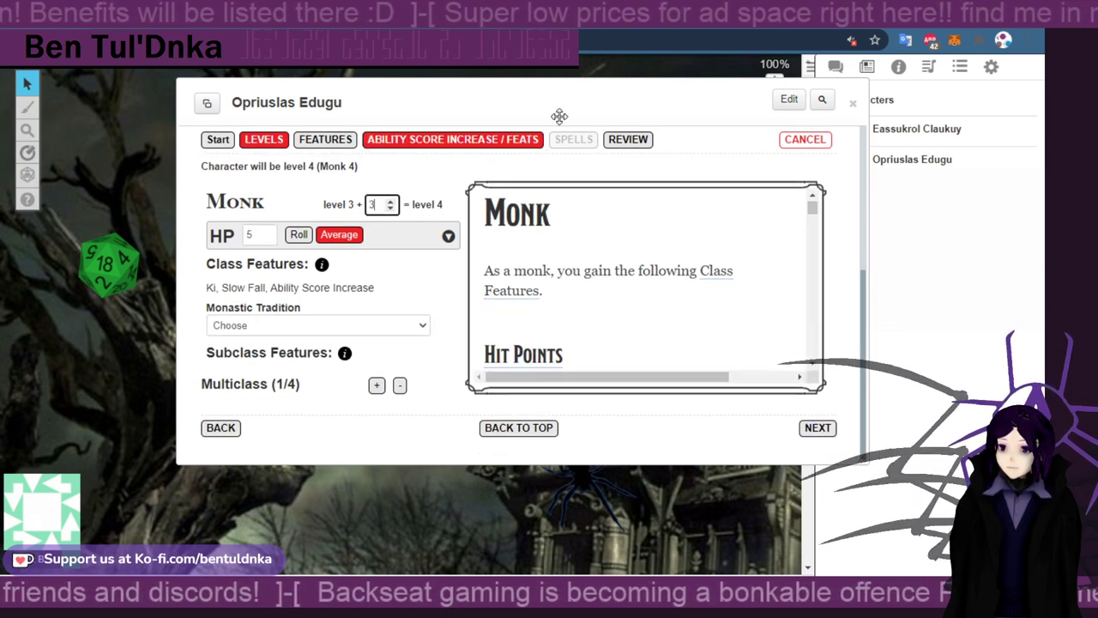
left_click(835, 72)
left_click_drag(627, 107, 523, 138)
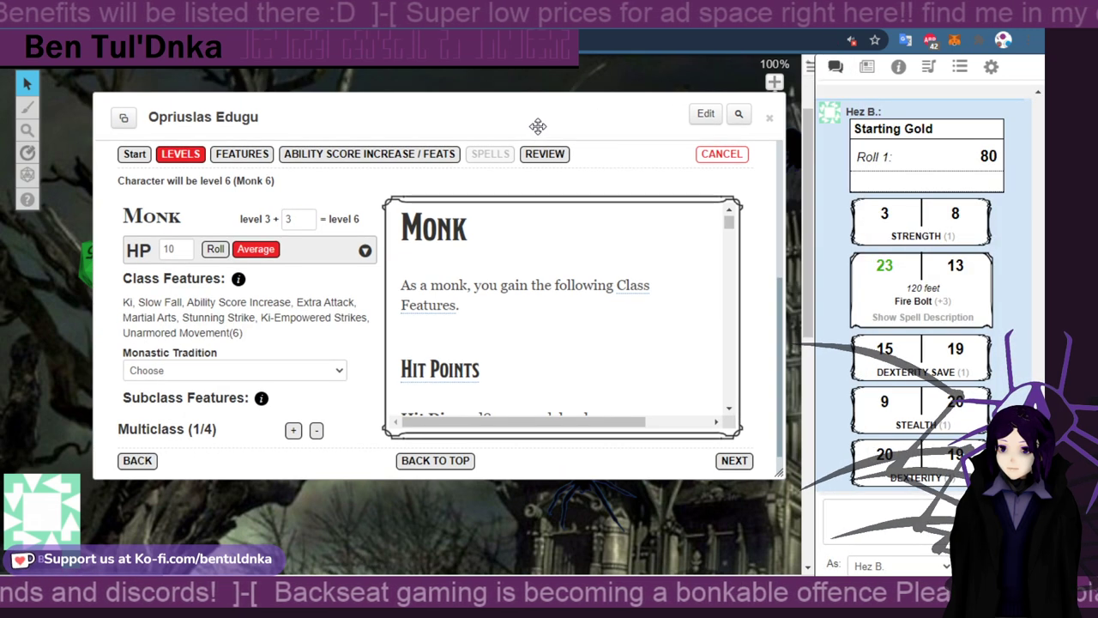
left_click(219, 250)
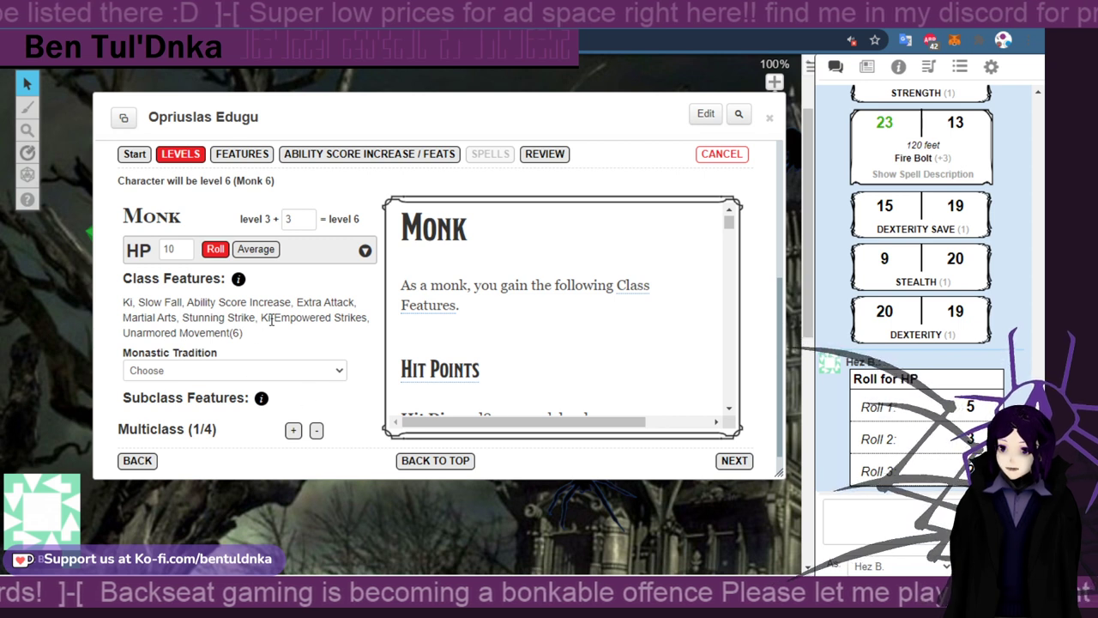
Check the Monastic Tradition choices for the Monk and close its character window
scroll(311, 316, "down", 1)
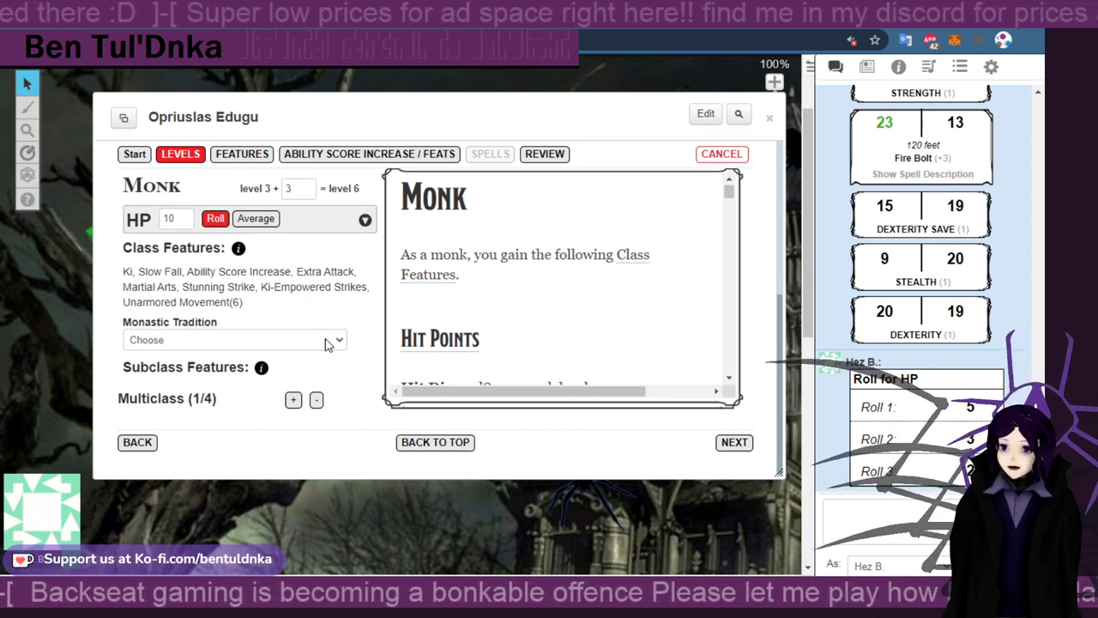
left_click(327, 342)
left_click(326, 341)
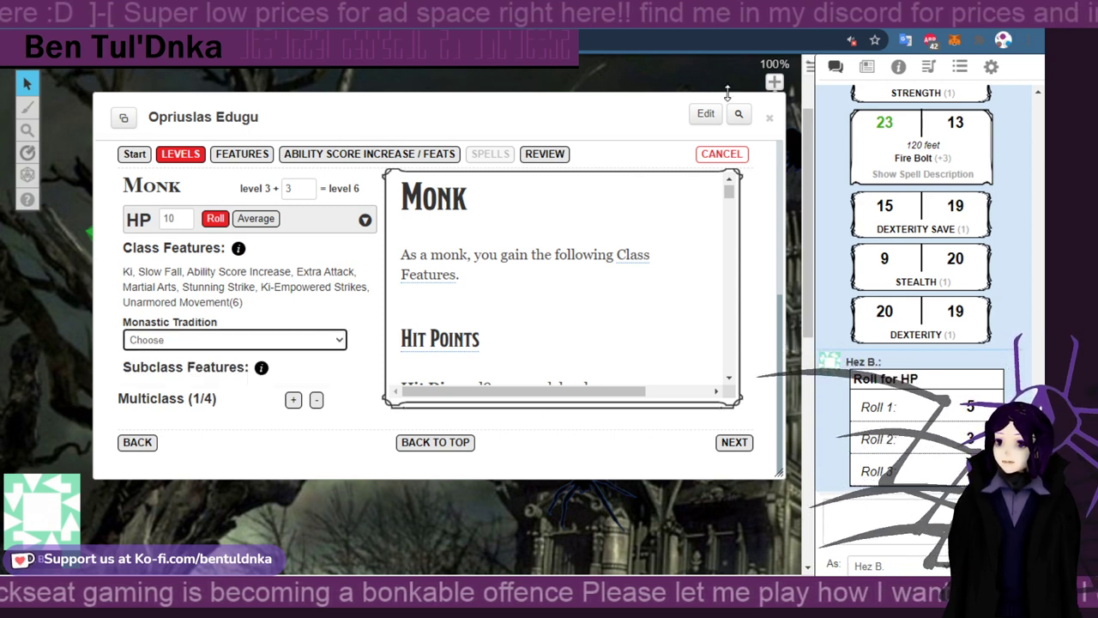
left_click(771, 121)
Open the Sorcerer character from the journal and launch the Level+ Charactermancer from its sheet settings
left_click(868, 66)
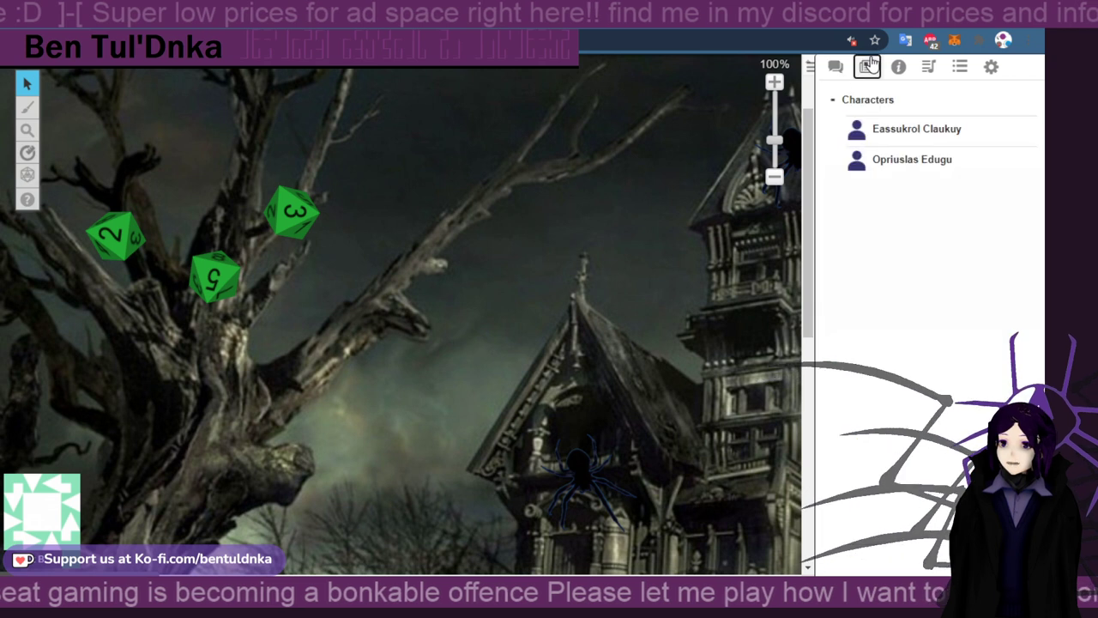
left_click(917, 129)
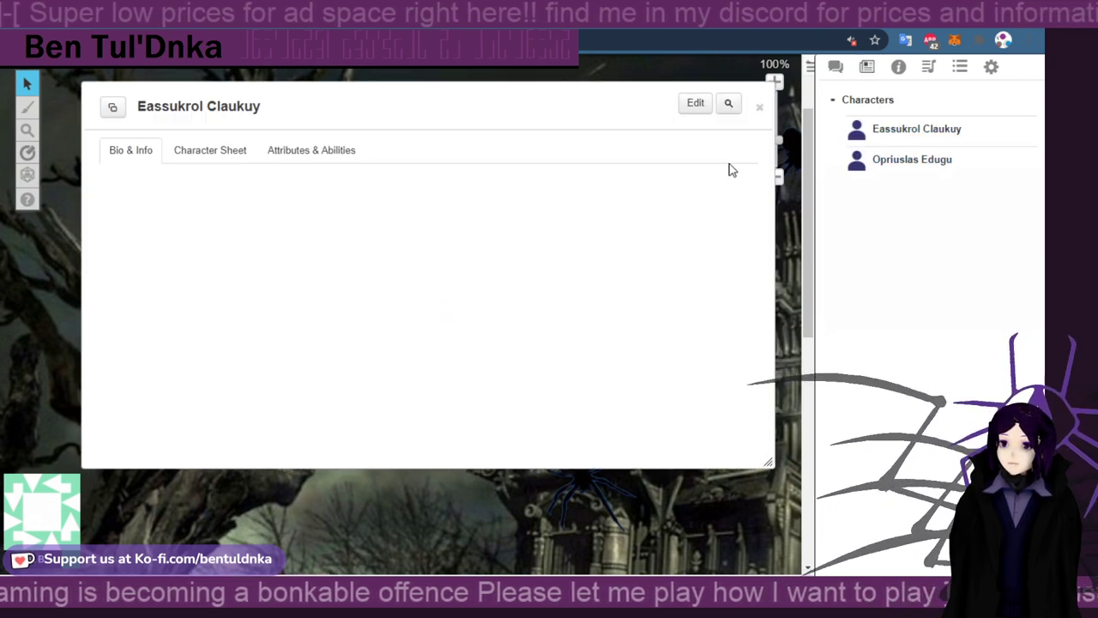
left_click(323, 162)
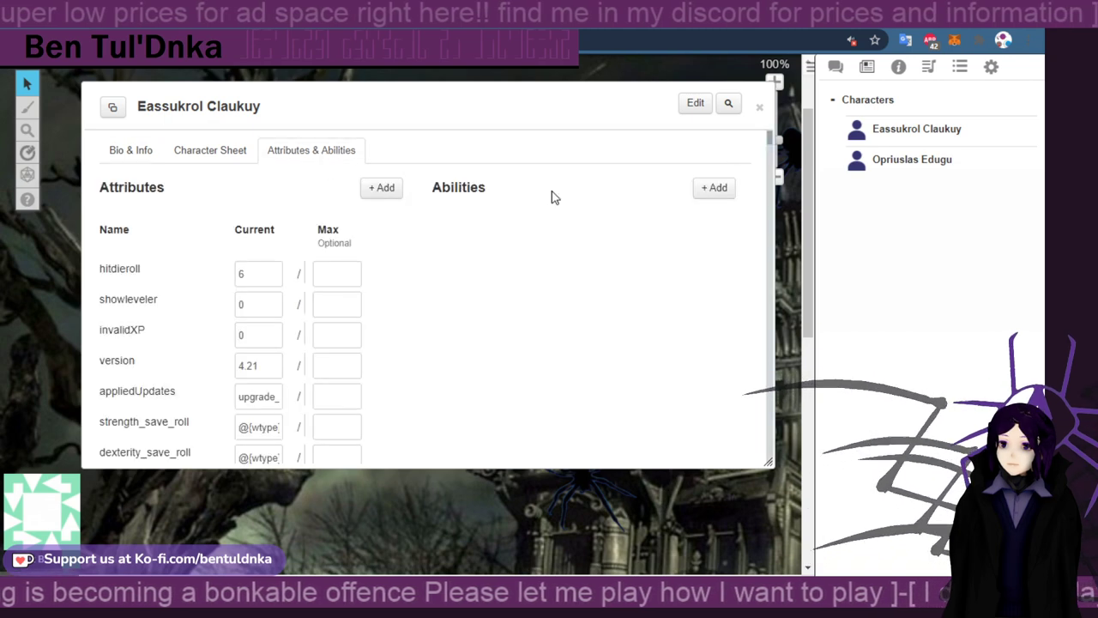
left_click(211, 151)
left_click(675, 300)
scroll(485, 291, "down", 10)
left_click(509, 256)
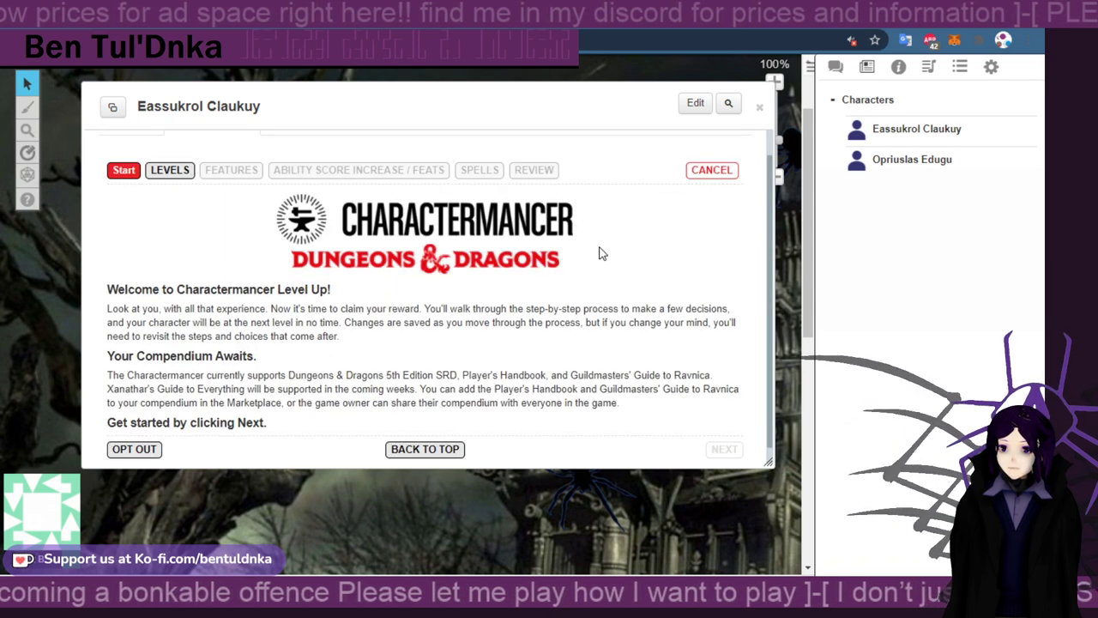
Add 3 levels to the Sorcerer and roll its hit points with the chat log in view
left_click(182, 174)
scroll(294, 360, "down", 4)
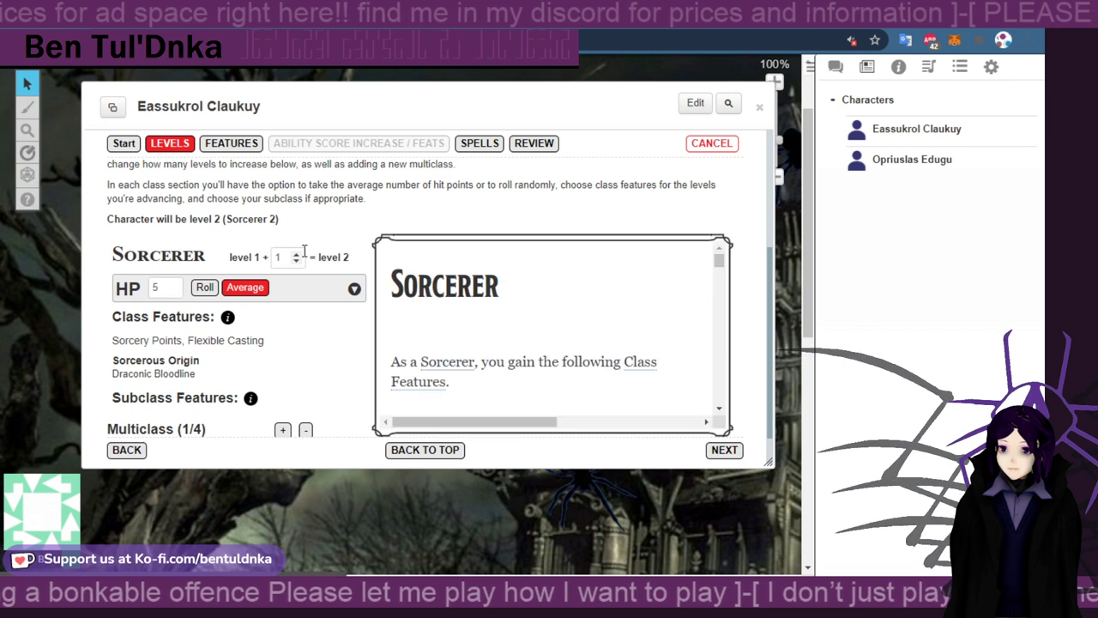
scroll(292, 260, "down", 1)
double_click(296, 213)
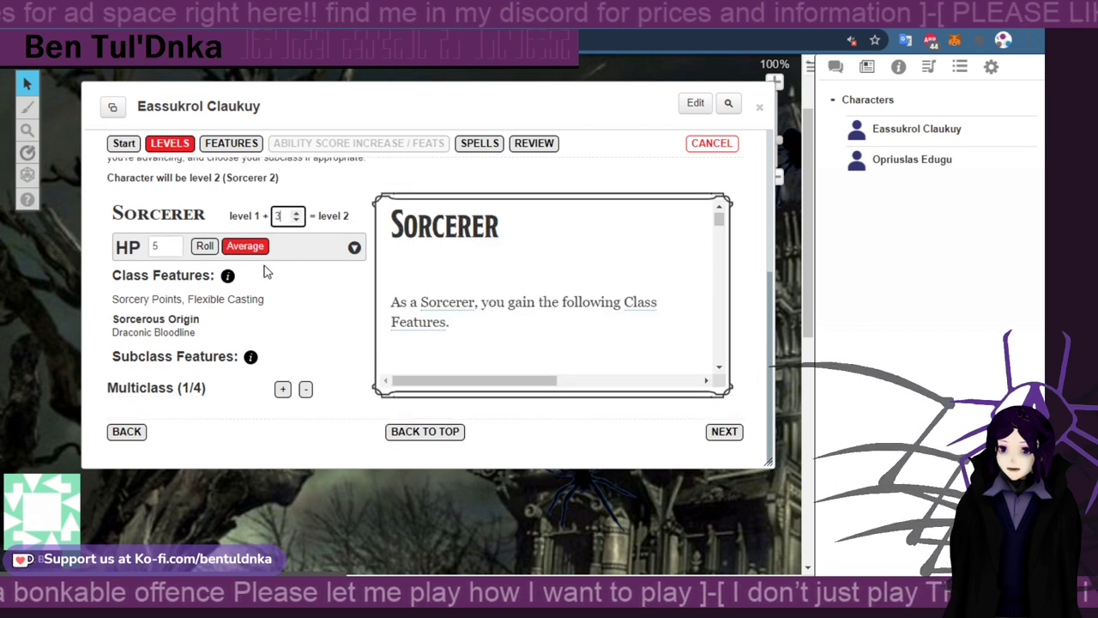
left_click(210, 246)
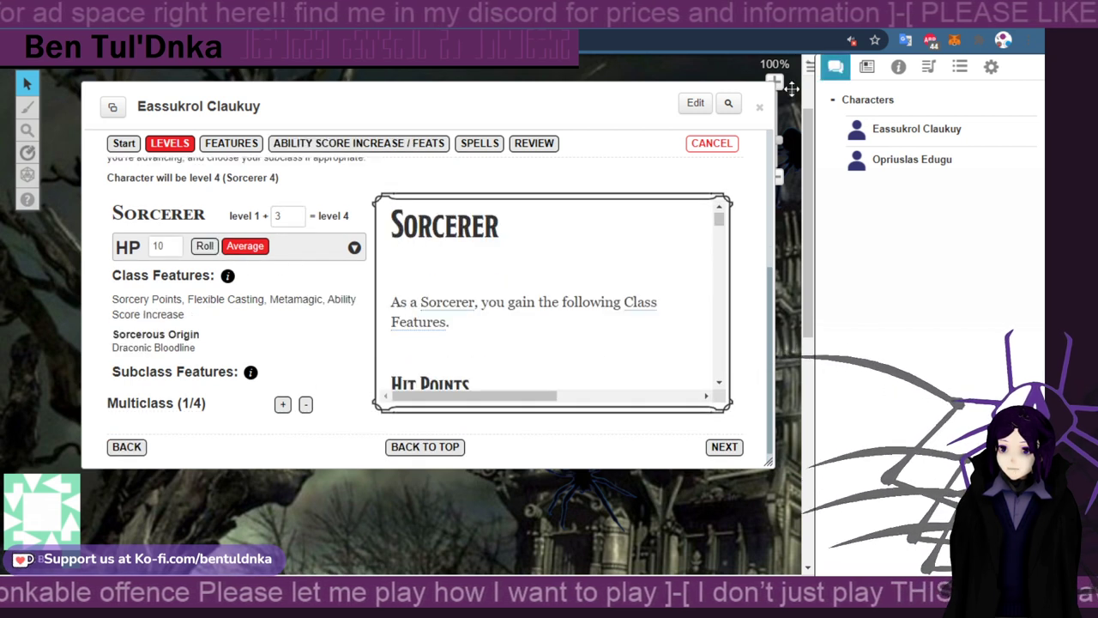
left_click(836, 68)
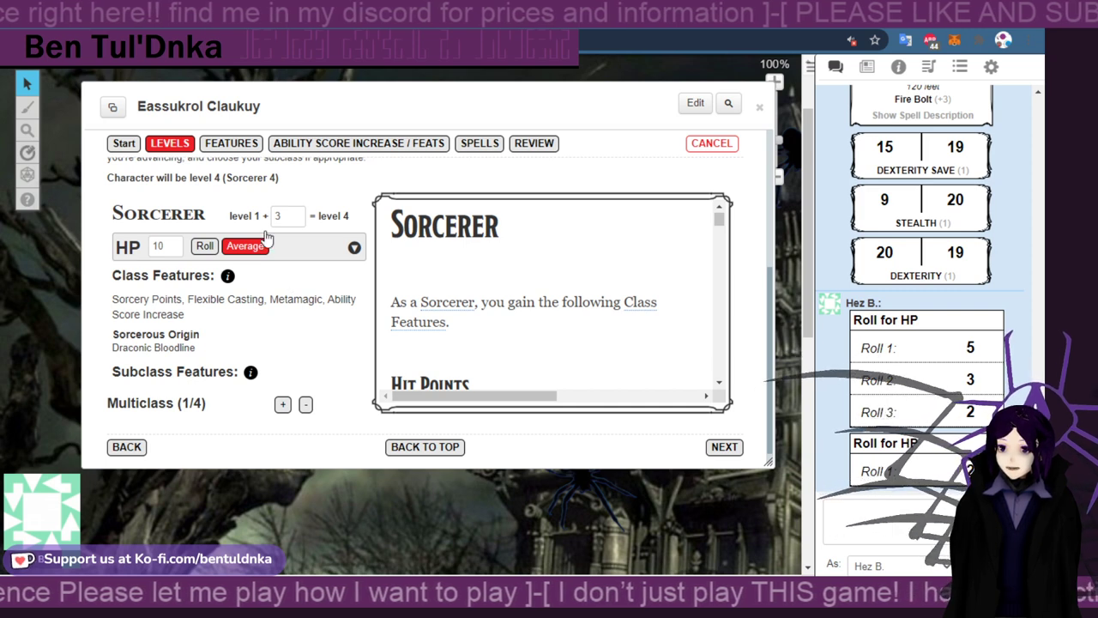
left_click(204, 247)
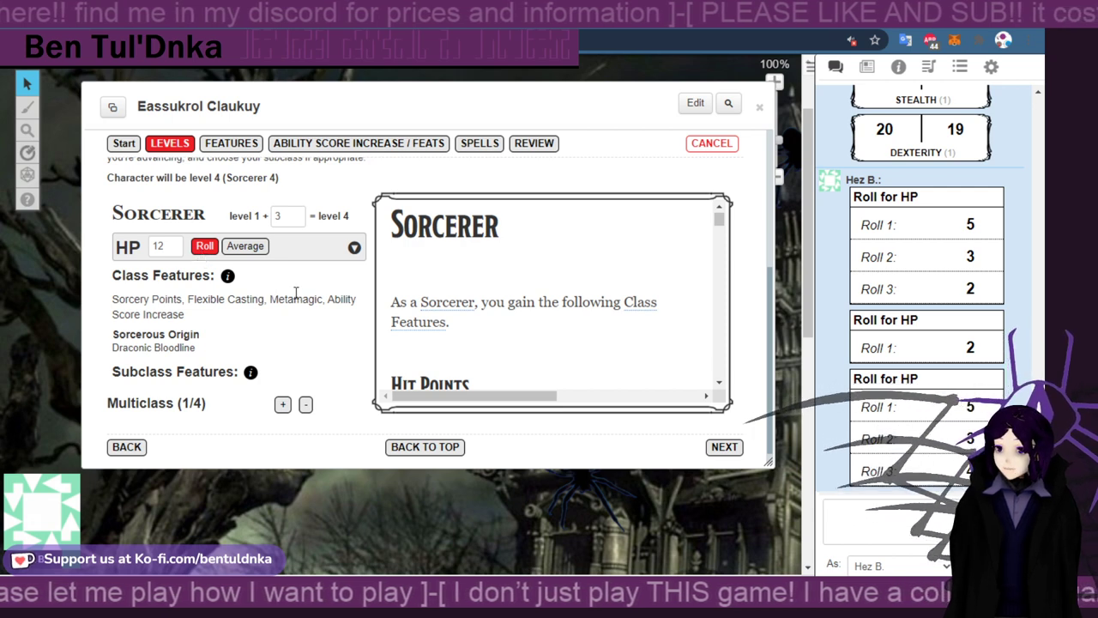
Look over the Sorcerer's Draconic Bloodline origin and the class features listed for levels 2 to 4
scroll(294, 294, "down", 1)
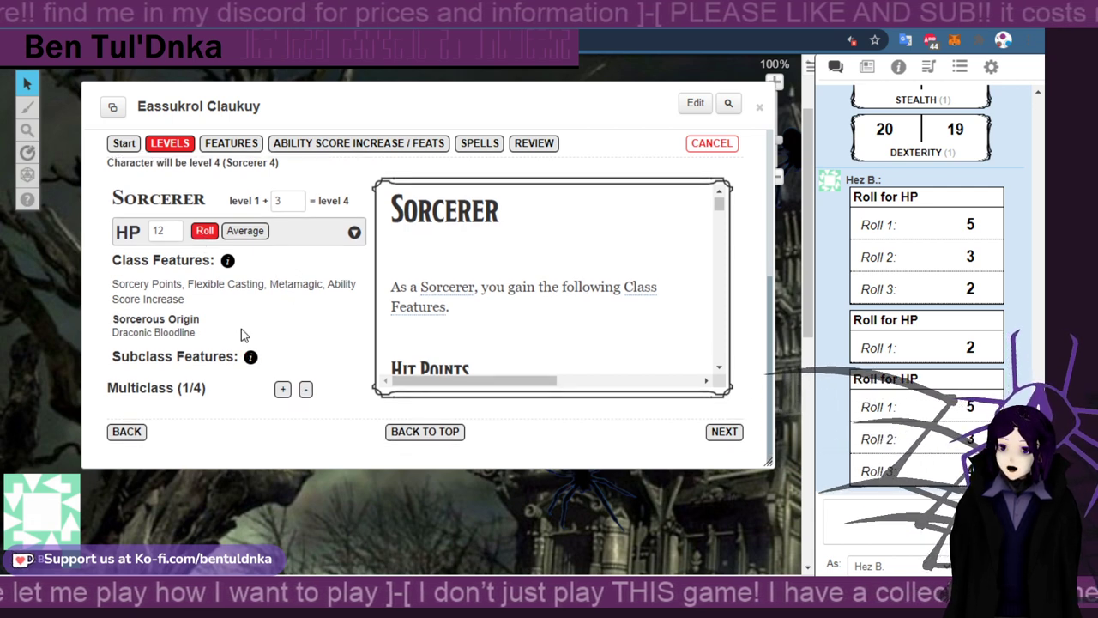
left_click_drag(133, 333, 180, 336)
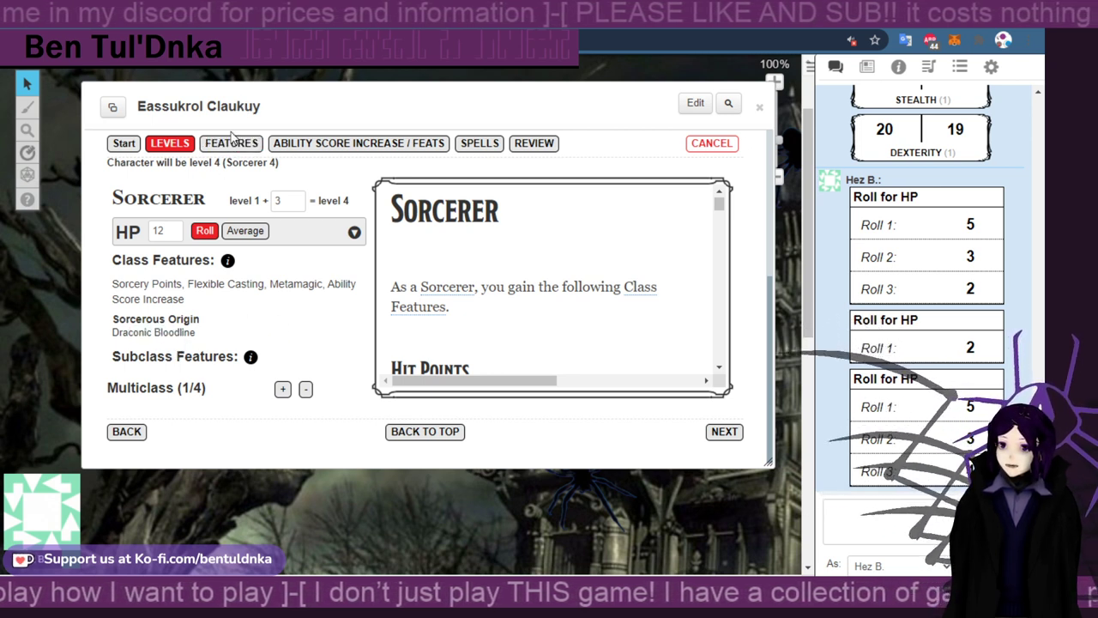
left_click(725, 433)
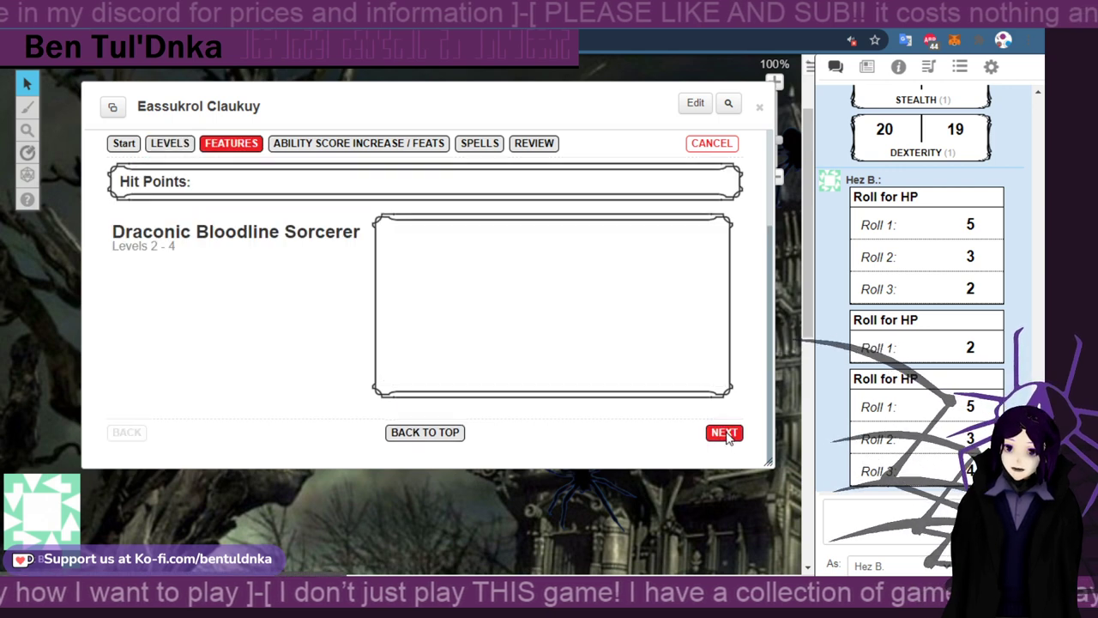
scroll(287, 356, "up", 3)
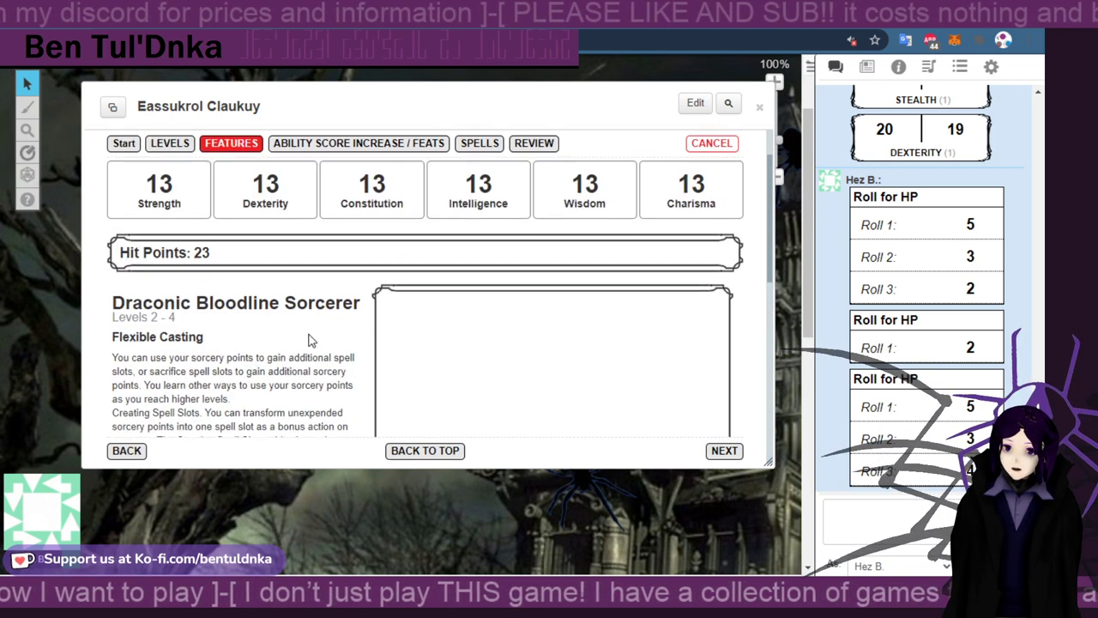
scroll(313, 339, "down", 2)
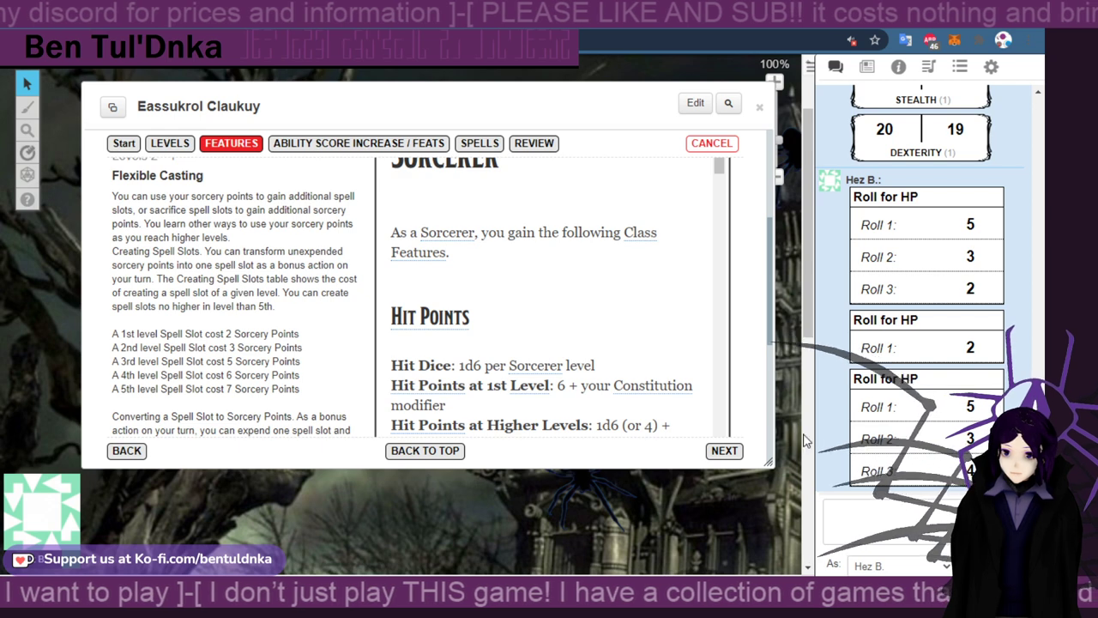
Look at the feat alternative for Sorcerer level 4, but increase the Strength score by 2 instead
left_click(740, 449)
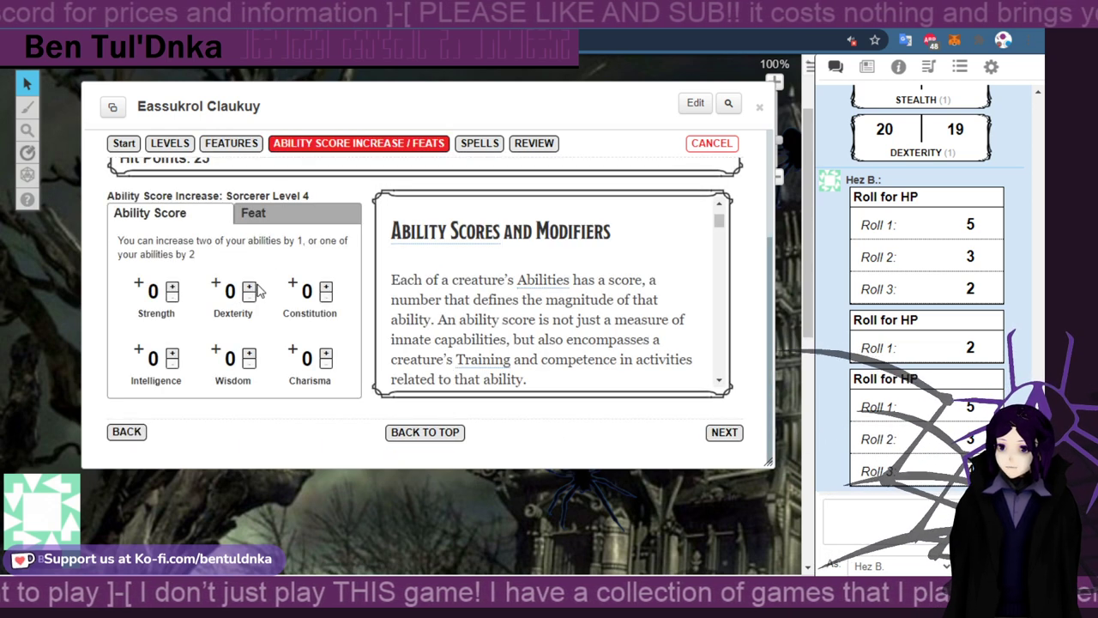
left_click(268, 216)
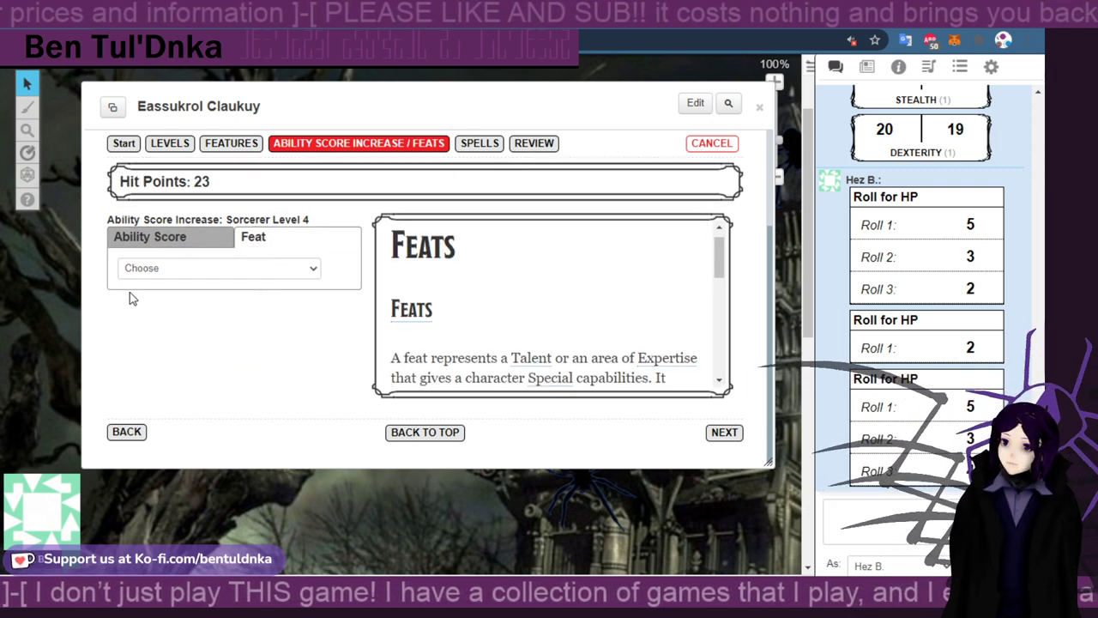
left_click(152, 236)
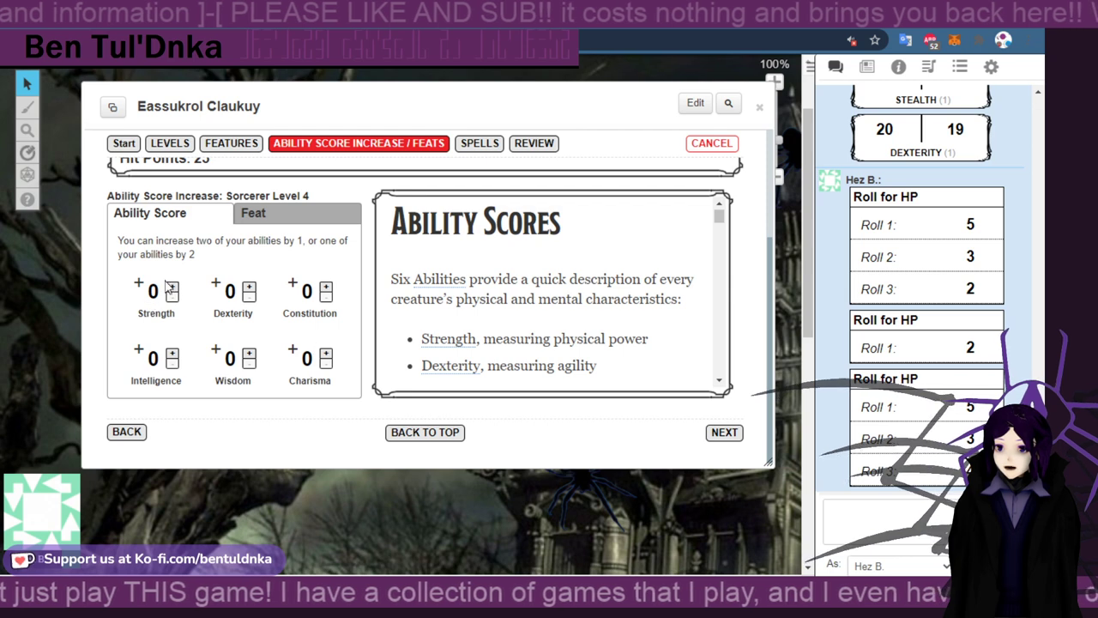
left_click(173, 290)
left_click(172, 289)
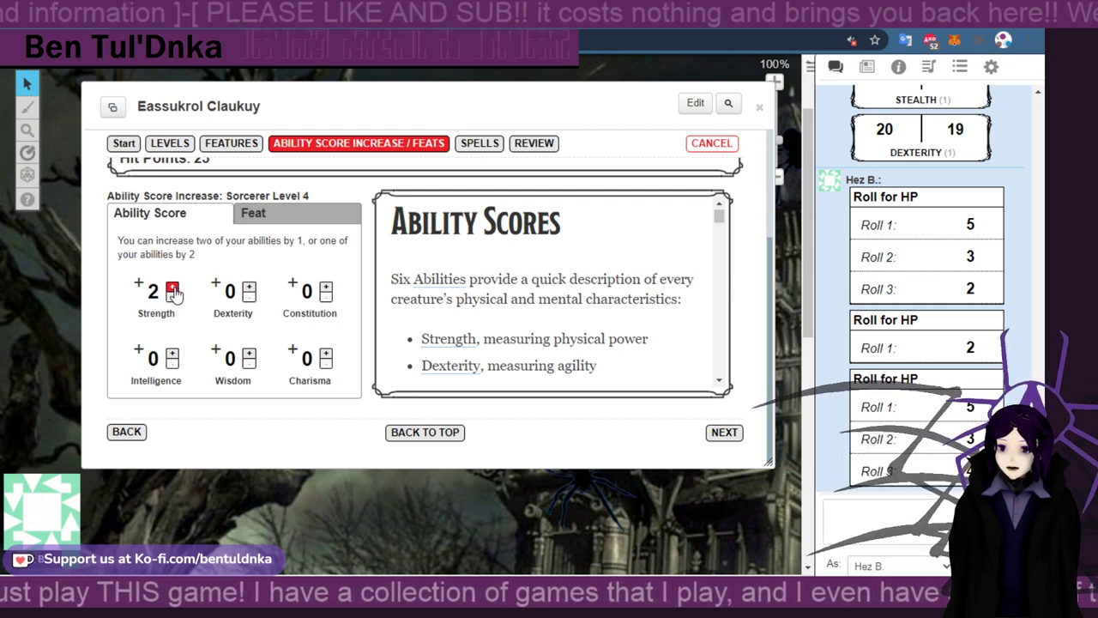
Choose Disguise Self, Detect Magic and Comprehend Languages as the Sorcerer's new level 1 spells
left_click(726, 432)
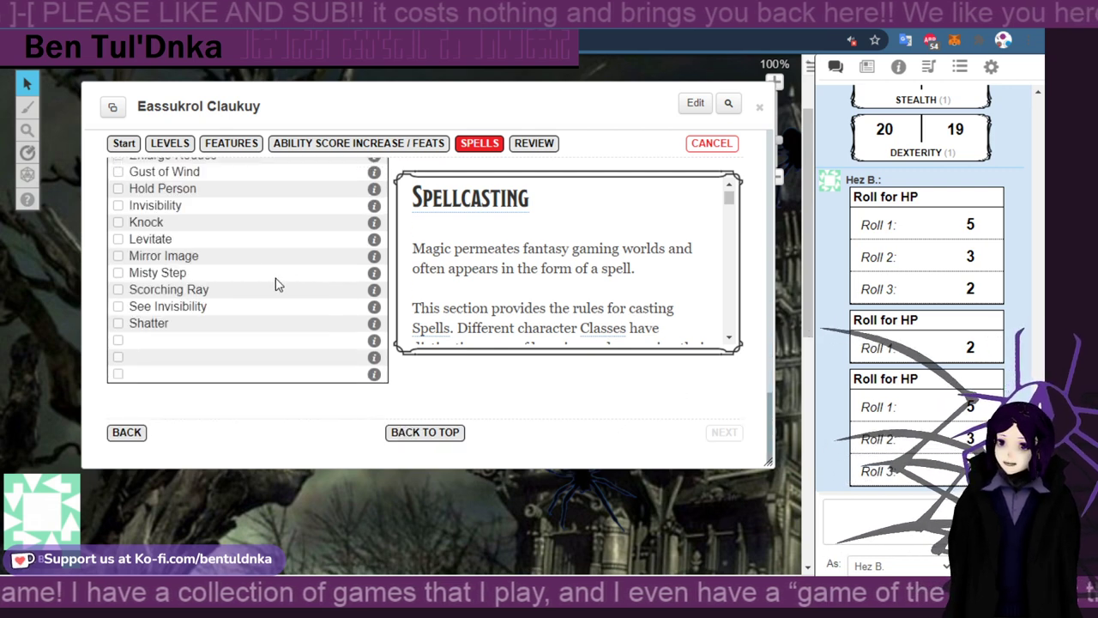
scroll(240, 284, "up", 5)
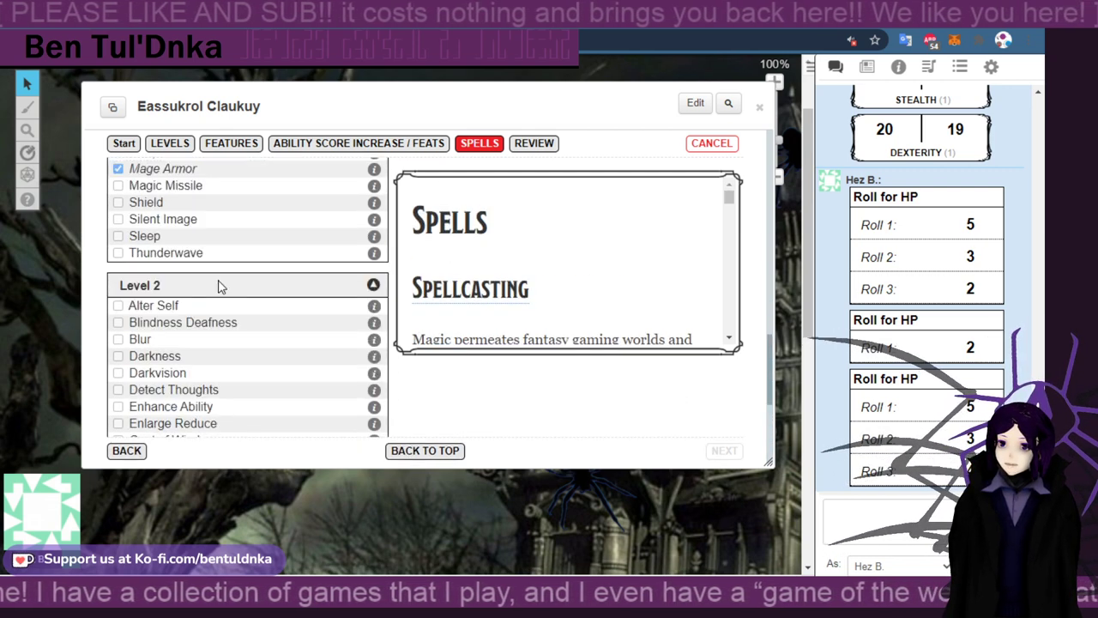
scroll(121, 319, "down", 1)
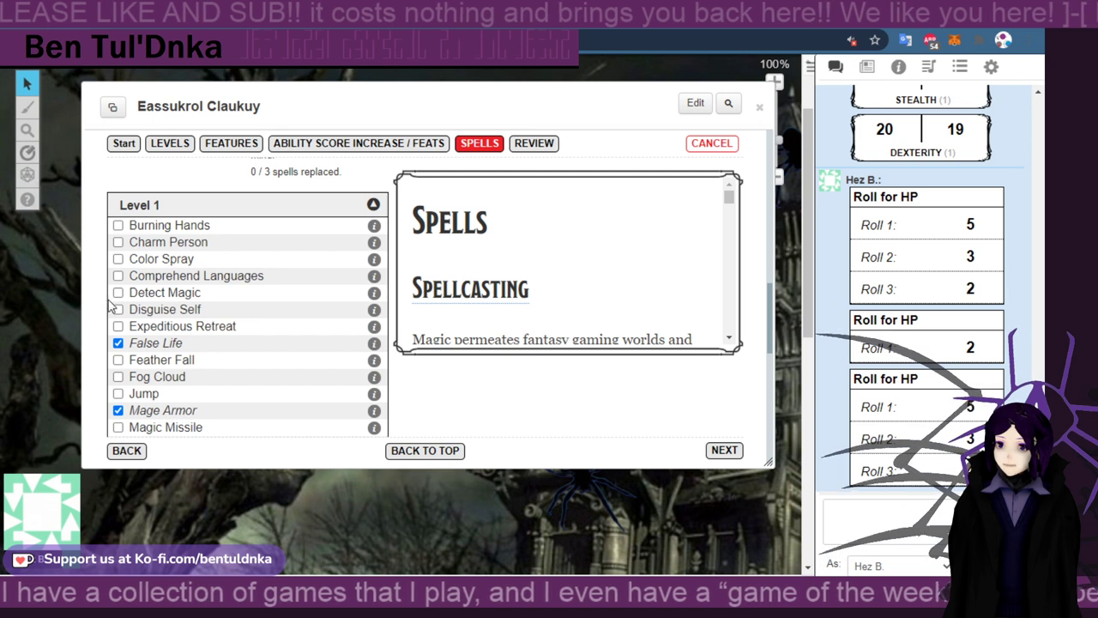
left_click(119, 309)
left_click(118, 292)
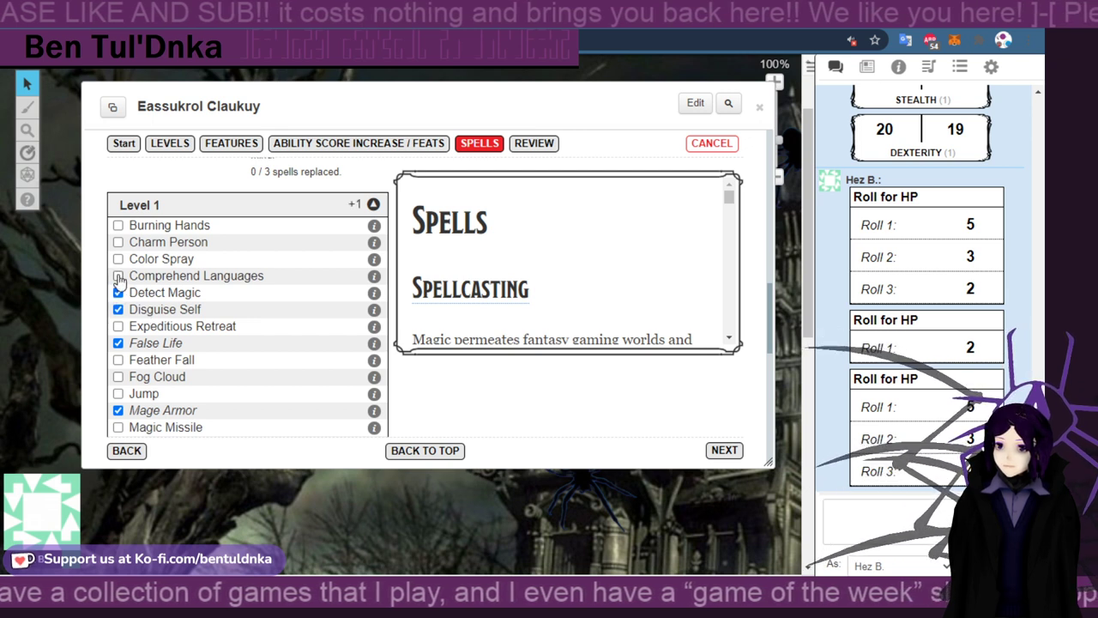
left_click(118, 276)
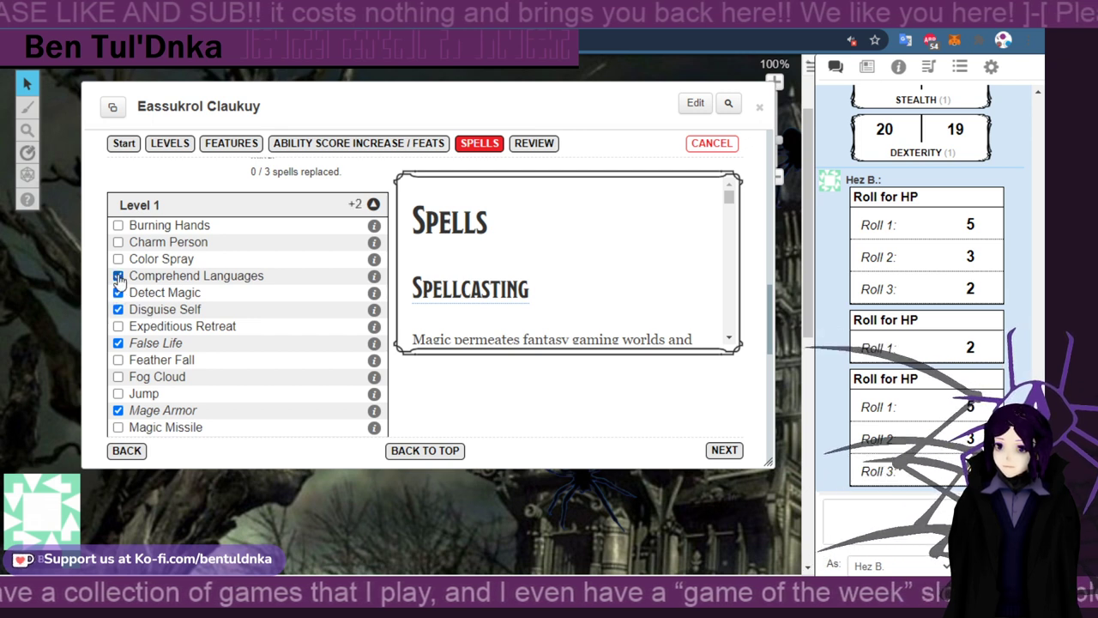
Review the before-and-after leveling comparison and the summary of gained features, feats and spells
left_click(726, 450)
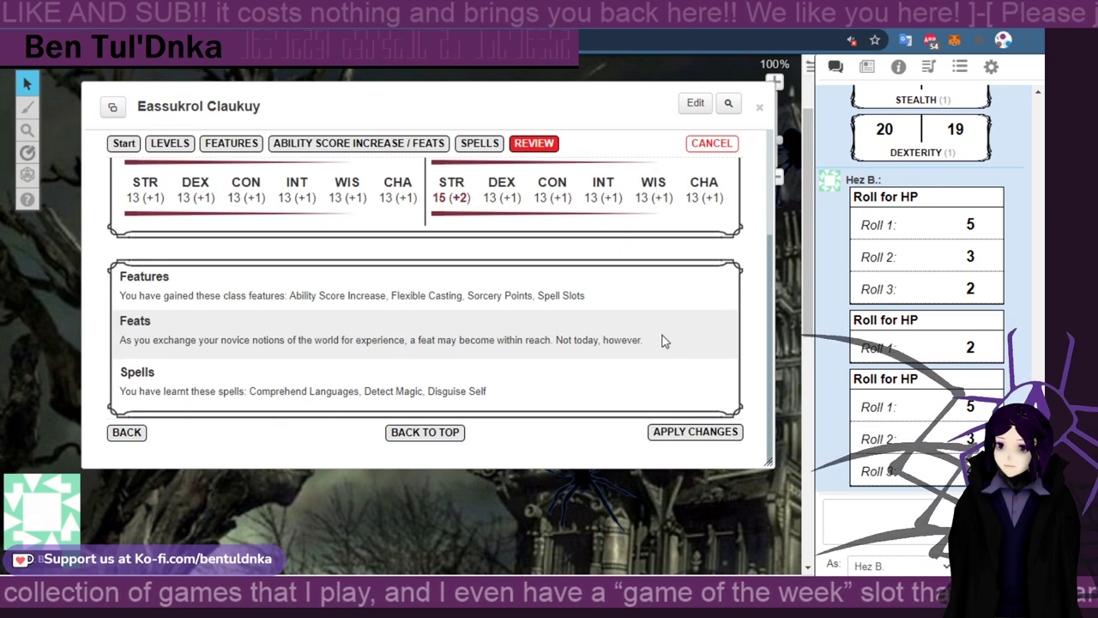
scroll(644, 331, "up", 2)
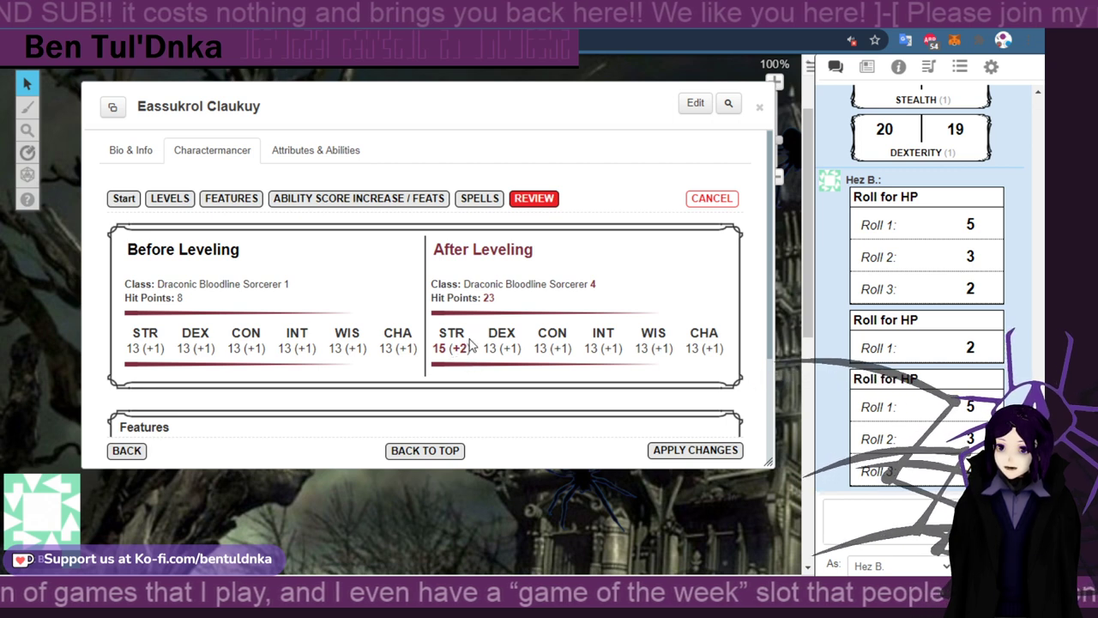
scroll(477, 340, "down", 2)
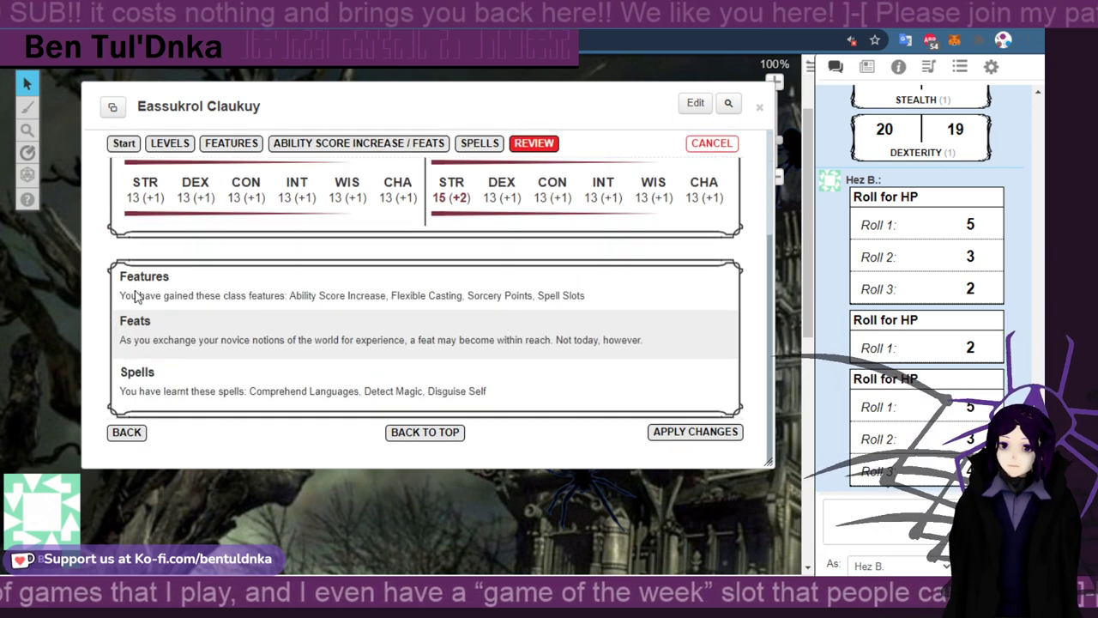
Apply the Sorcerer's level-up changes and look over the updated character sheet
left_click(697, 433)
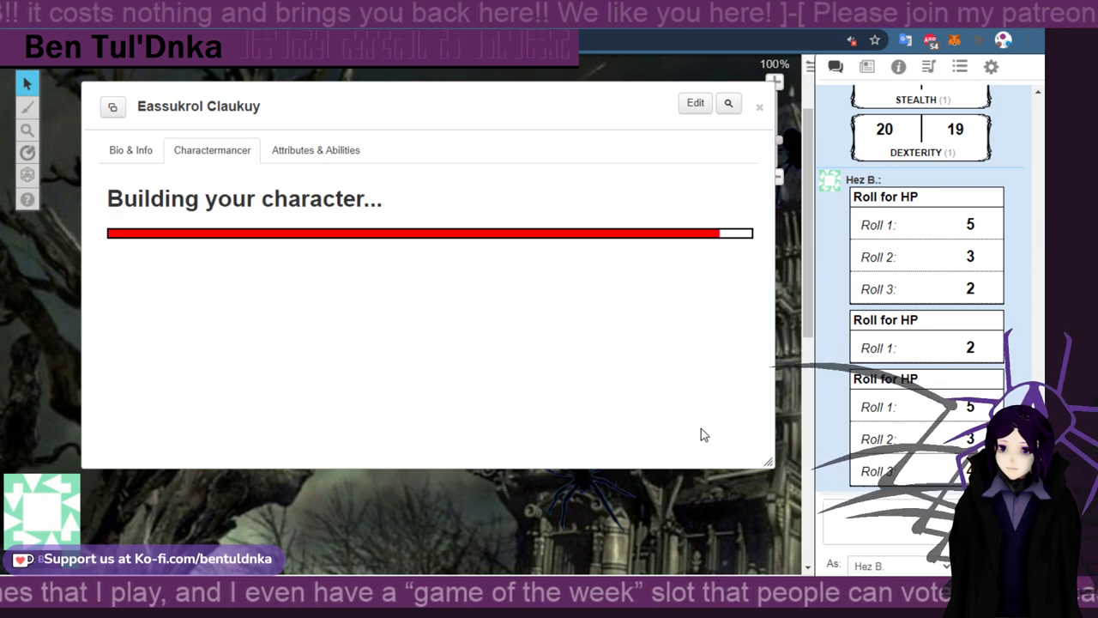
scroll(654, 354, "down", 10)
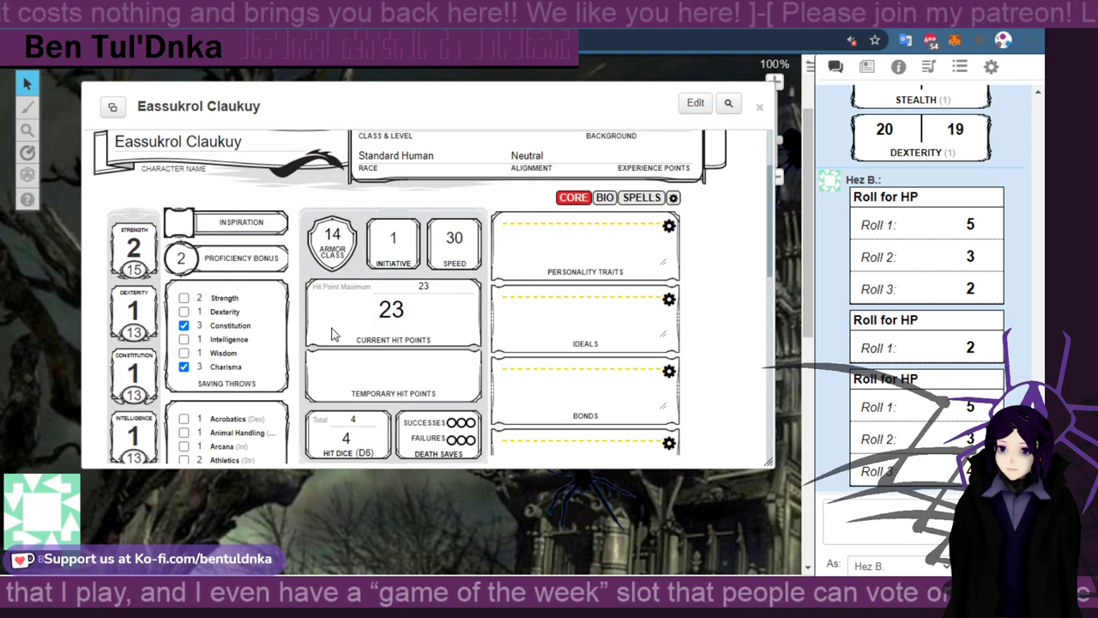
scroll(455, 345, "down", 1)
scroll(459, 346, "up", 10)
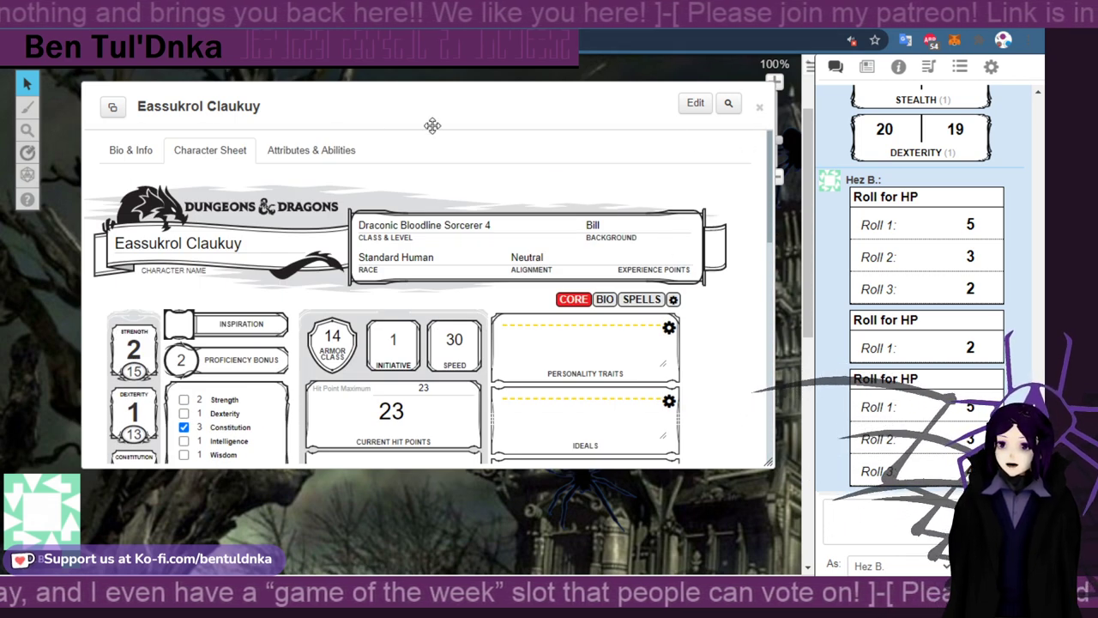
Close the Sorcerer's sheet and bring up the Monk character's leveling window from the journal, repositioned for viewing
left_click(759, 109)
left_click(865, 68)
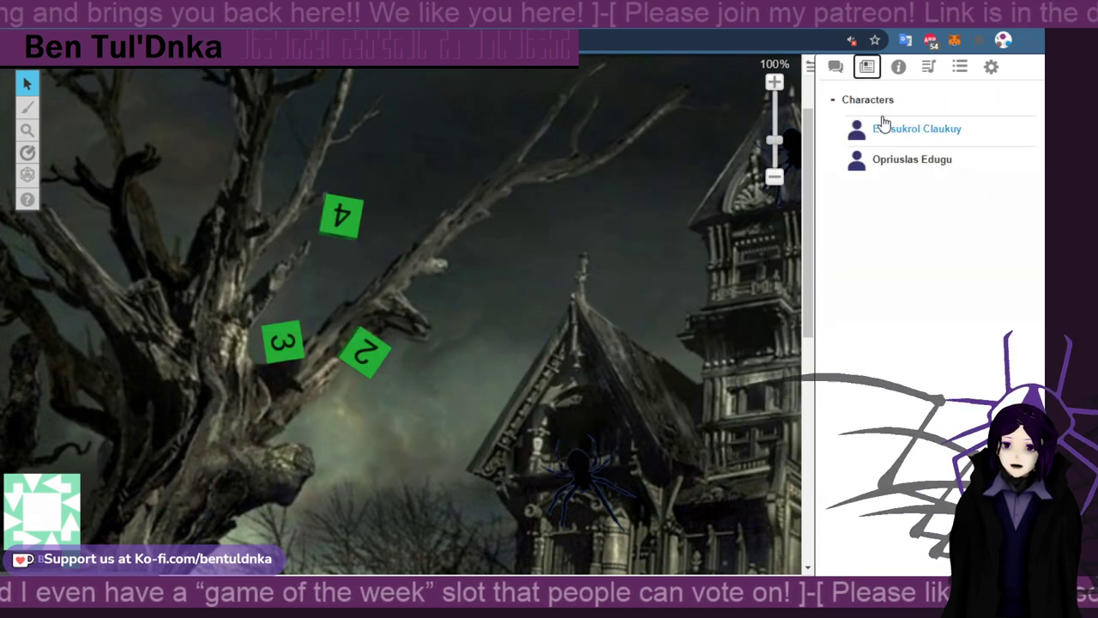
left_click(884, 127)
left_click(907, 161)
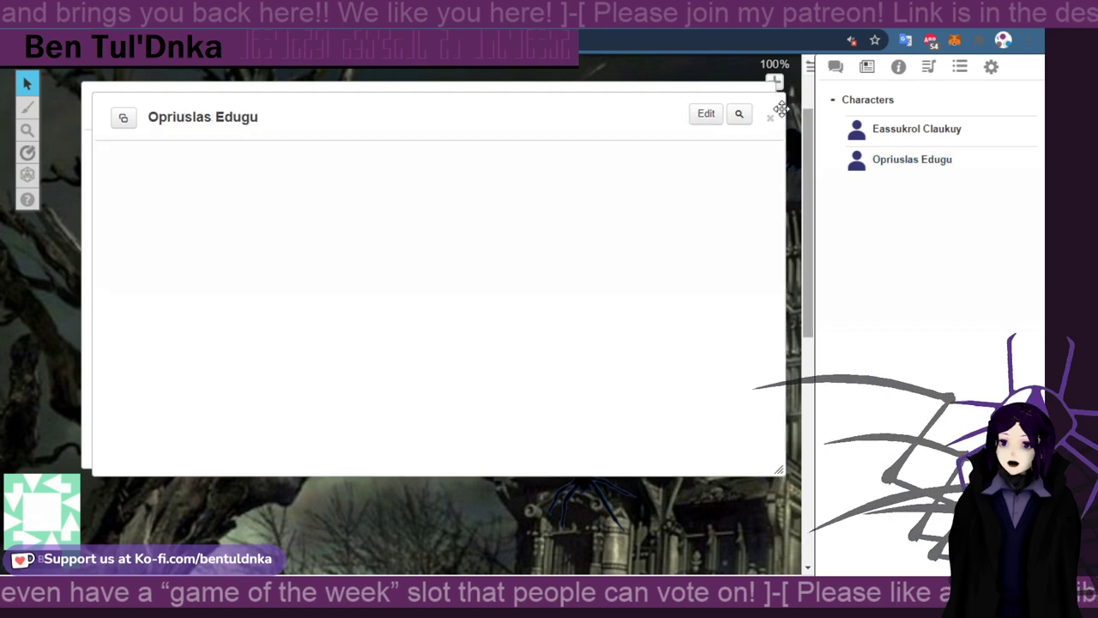
left_click_drag(620, 118, 610, 146)
left_click(762, 109)
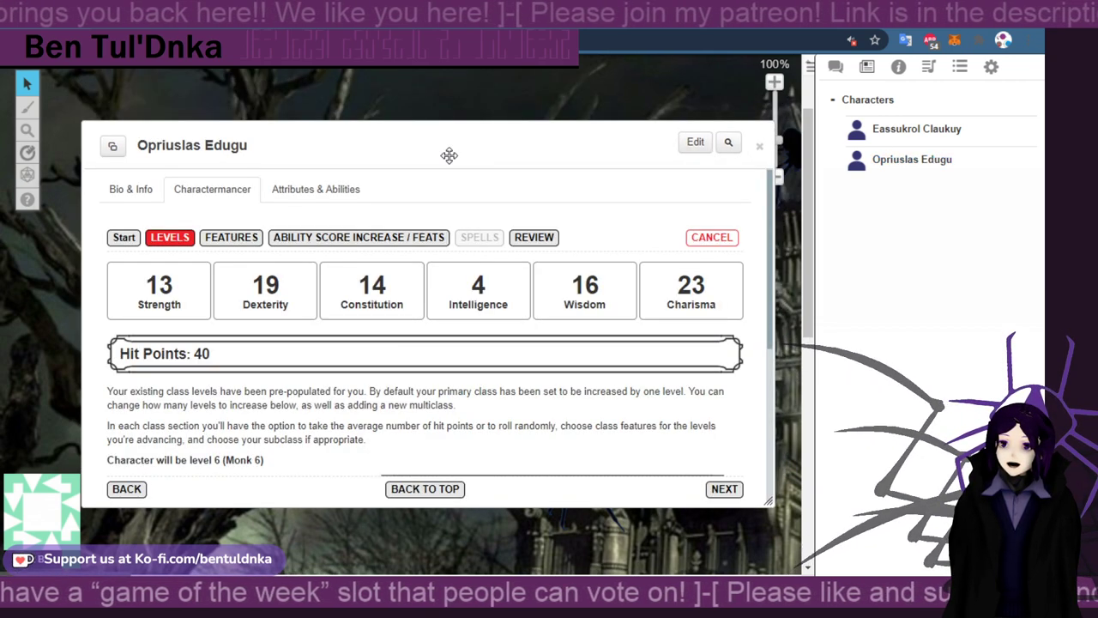
left_click_drag(446, 153, 442, 120)
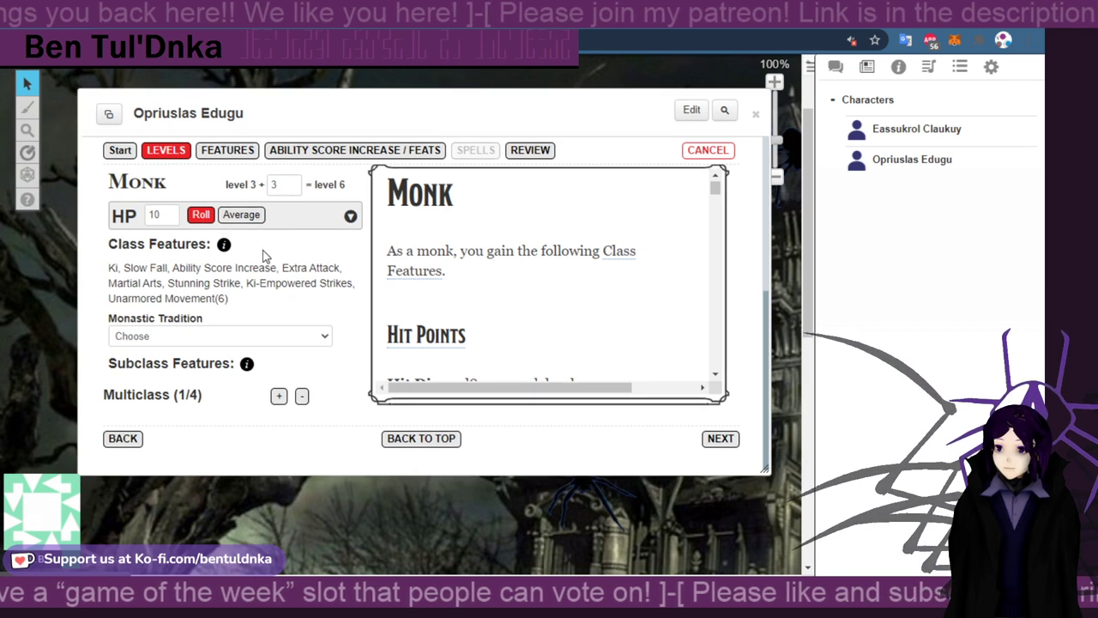
Roll the Monk's hit points again for the three added levels and show the rolls in the chat
scroll(283, 279, "up", 3)
scroll(288, 300, "down", 3)
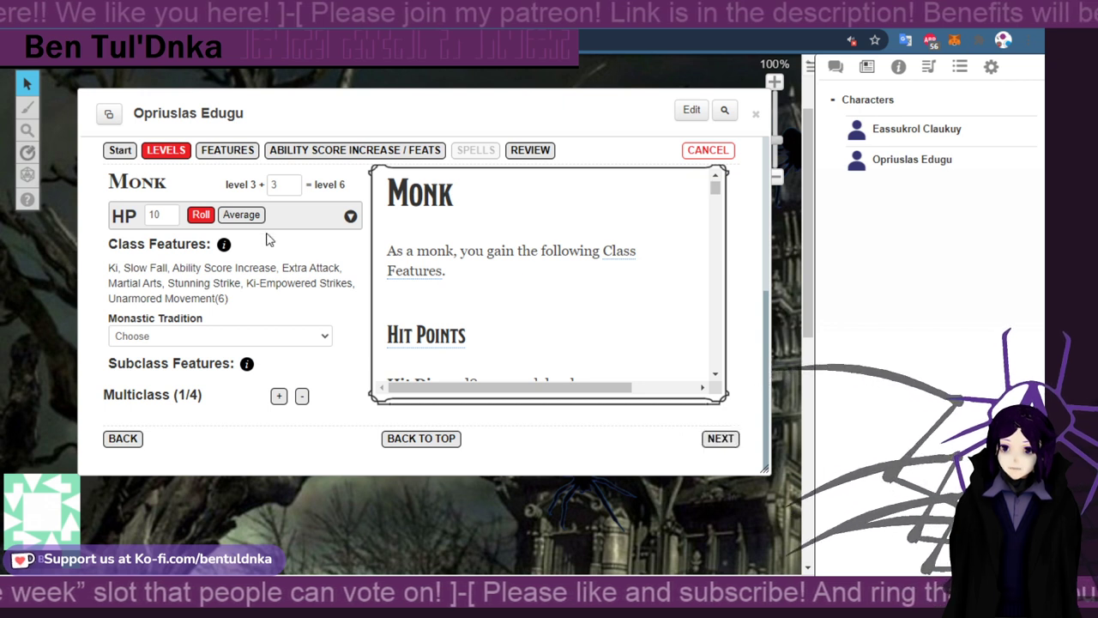
left_click(201, 215)
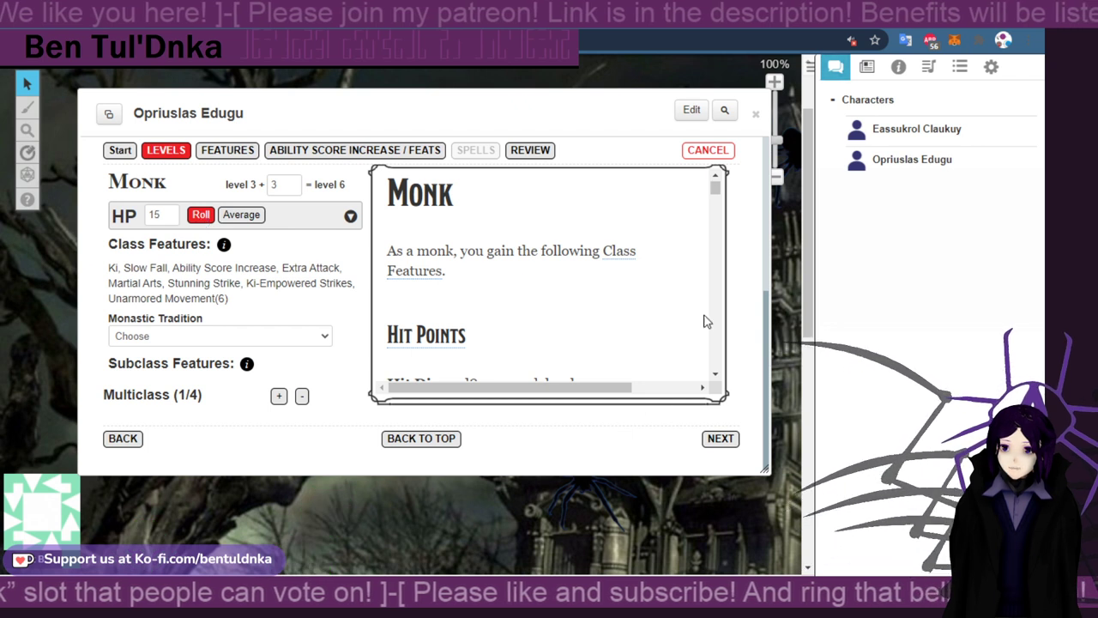
left_click(835, 67)
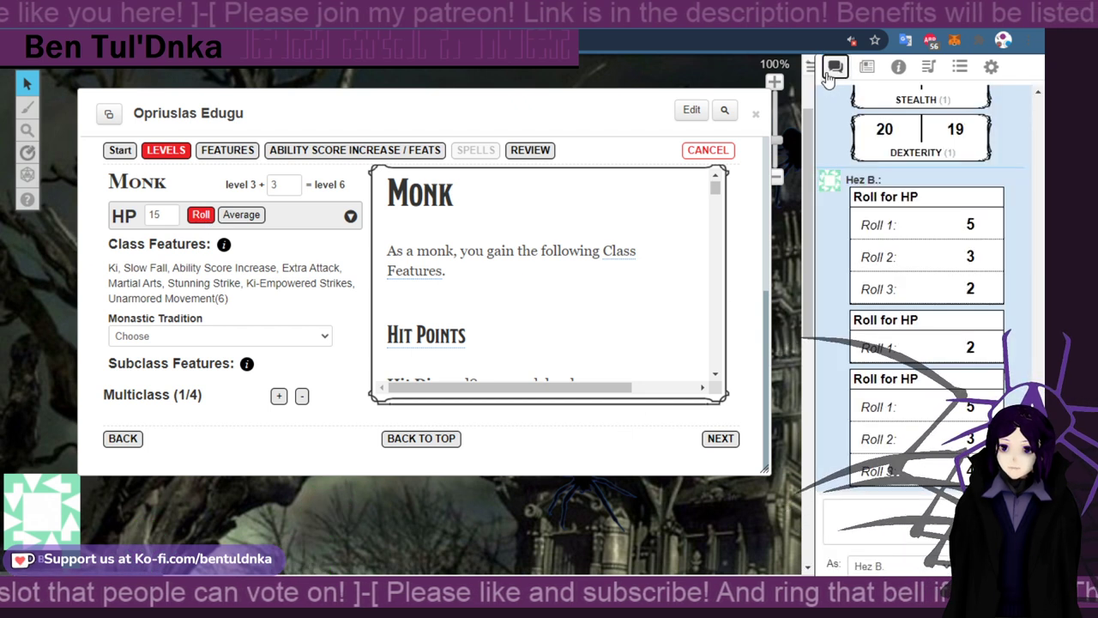
Continue to the Monk's features and look over those listed for levels 4 to 6
left_click(719, 439)
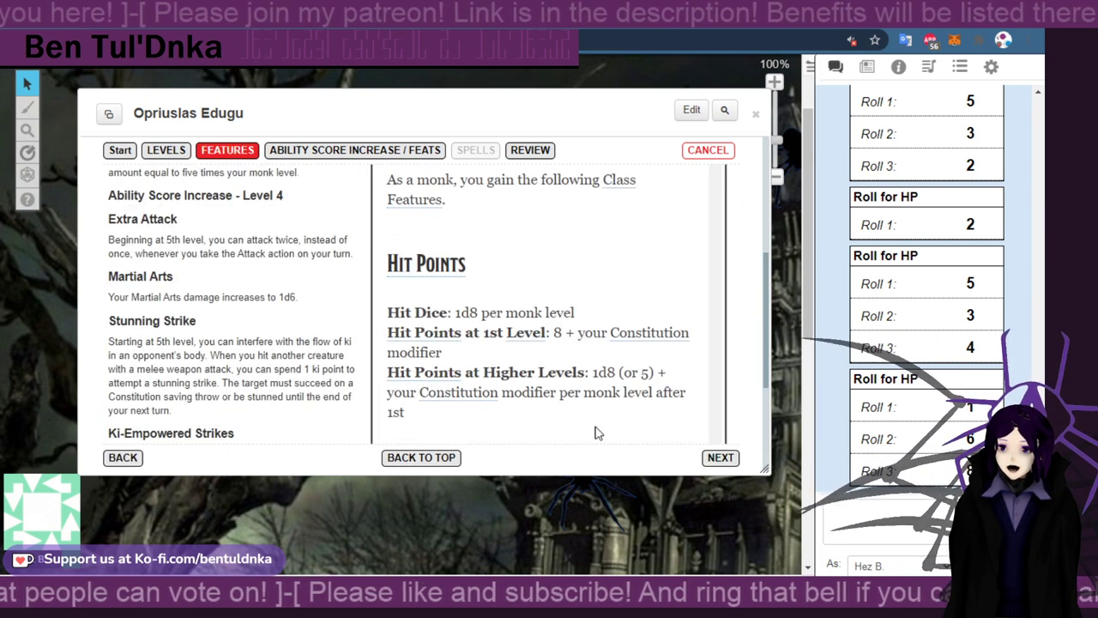
scroll(257, 314, "up", 1)
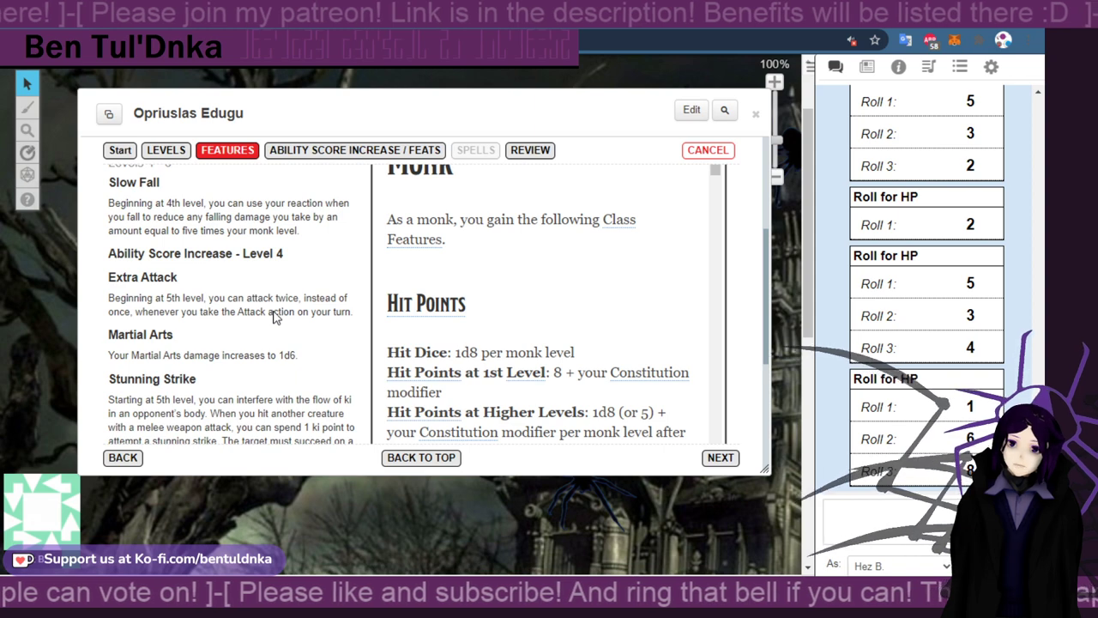
scroll(275, 317, "down", 3)
scroll(274, 316, "up", 5)
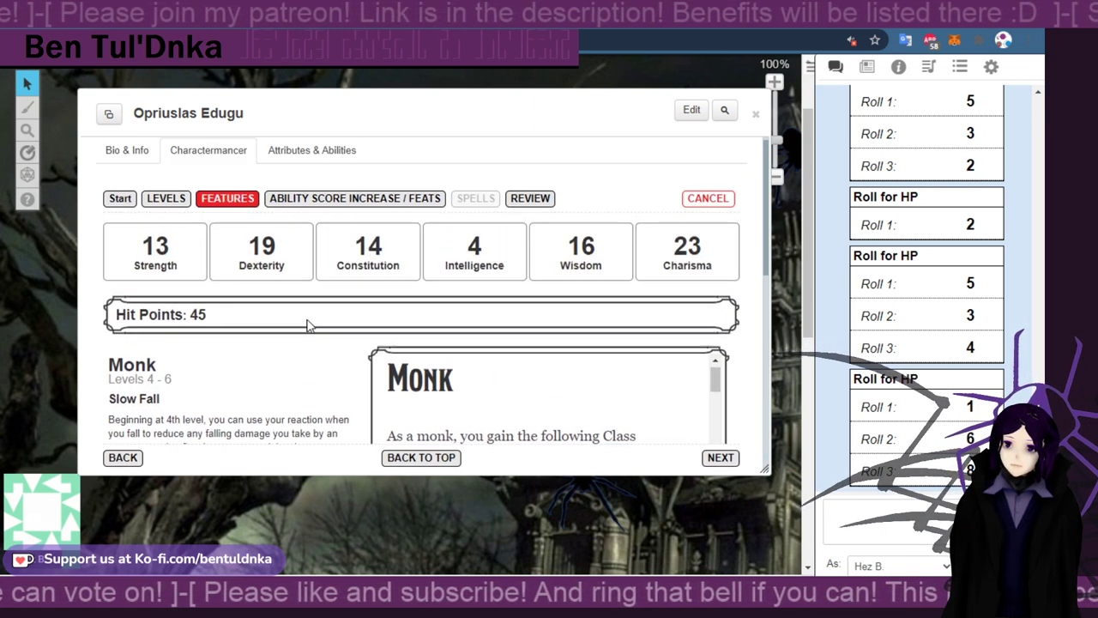
Increase the Monk's Constitution score by 2 as the level 4 ability score increase
left_click(719, 456)
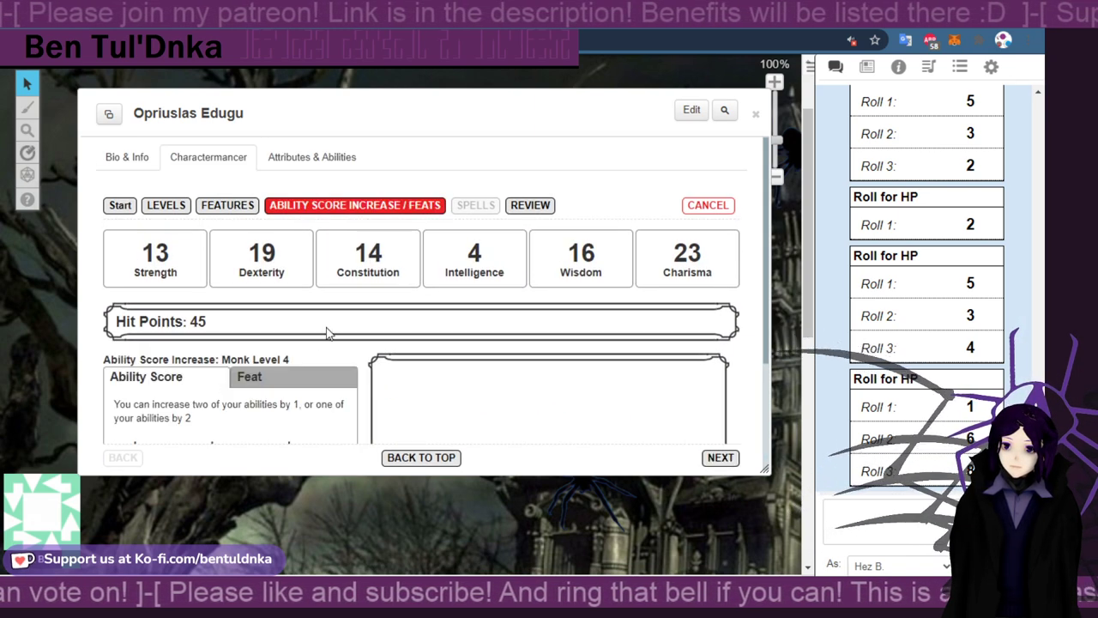
scroll(324, 329, "down", 1)
scroll(324, 329, "down", 1)
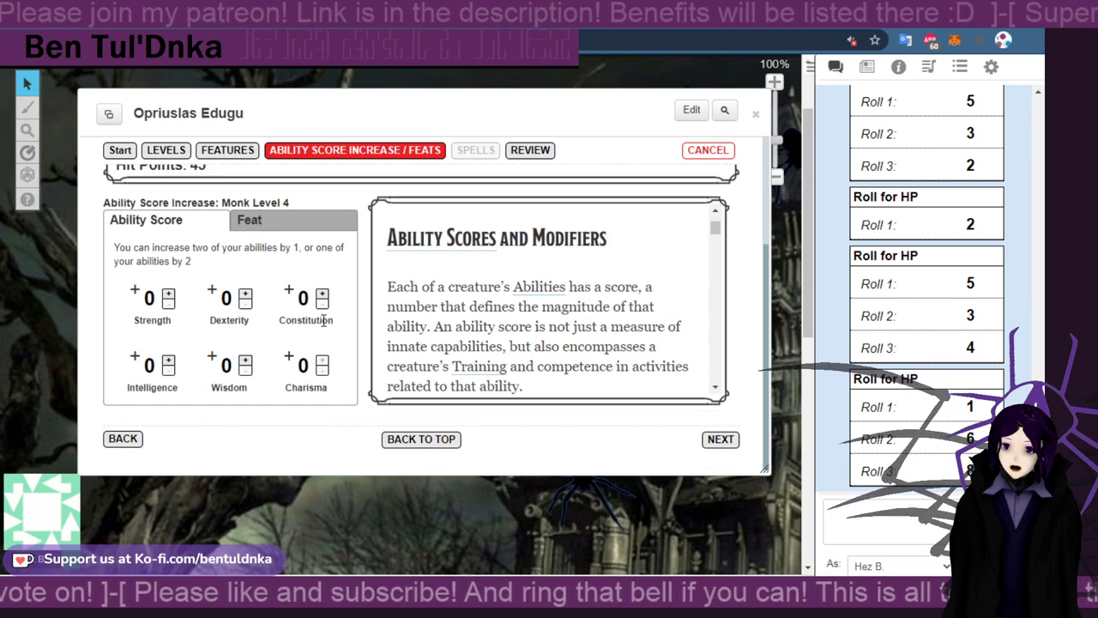
left_click(322, 296)
scroll(326, 281, "up", 2)
scroll(326, 282, "up", 1)
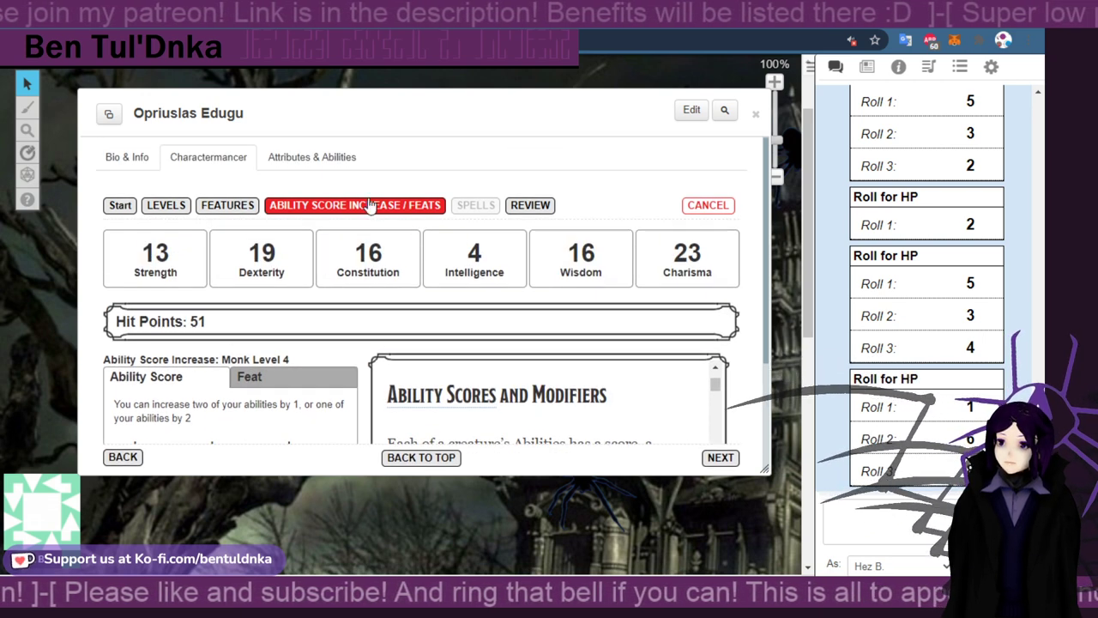
scroll(331, 363, "down", 2)
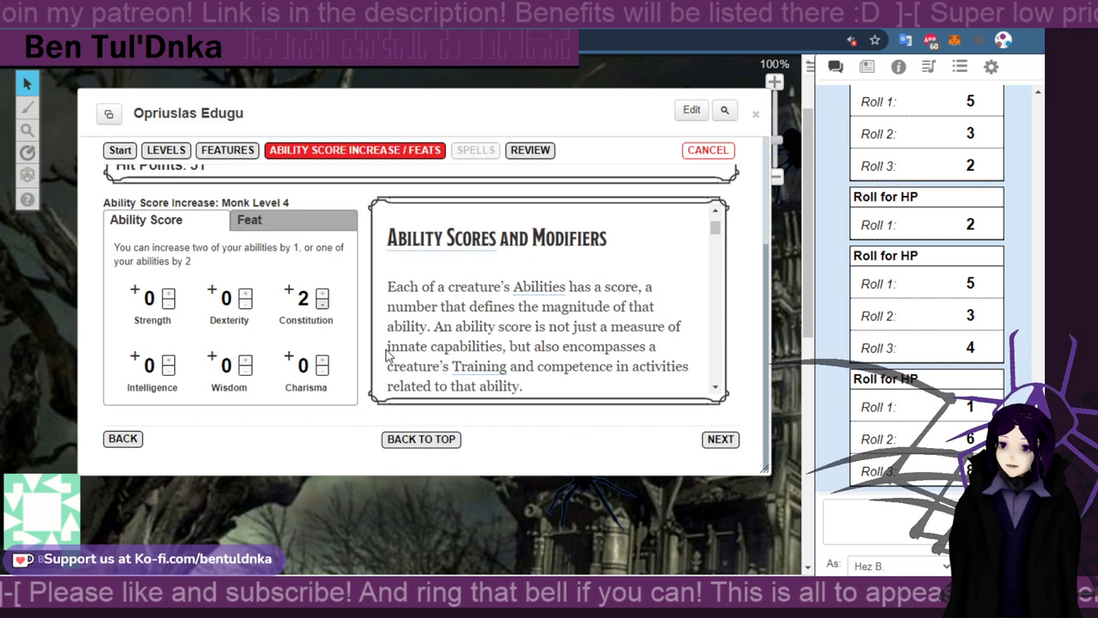
Review and apply the Monk's level-up changes, and look over the updated sheet down to its features and traits
left_click(719, 438)
scroll(346, 341, "up", 2)
scroll(347, 341, "down", 2)
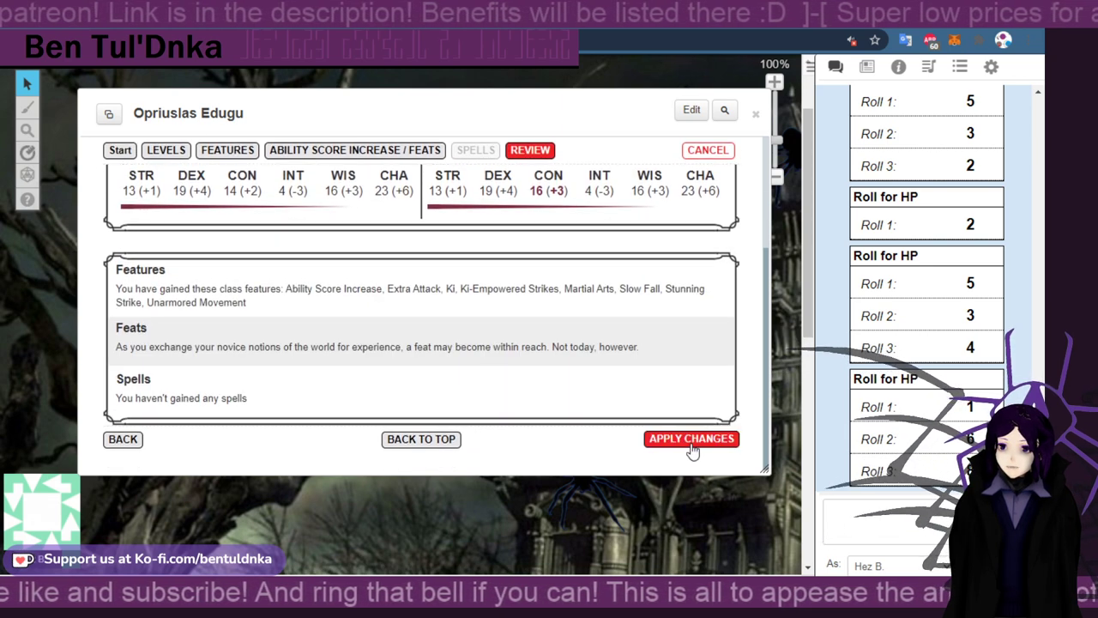
left_click(693, 453)
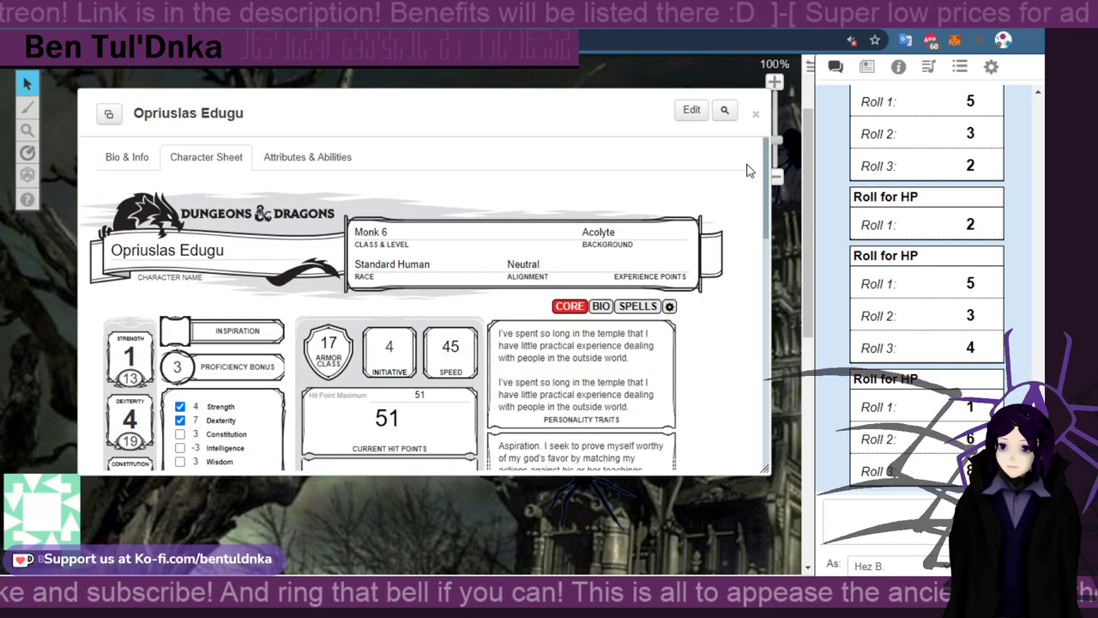
scroll(472, 305, "down", 10)
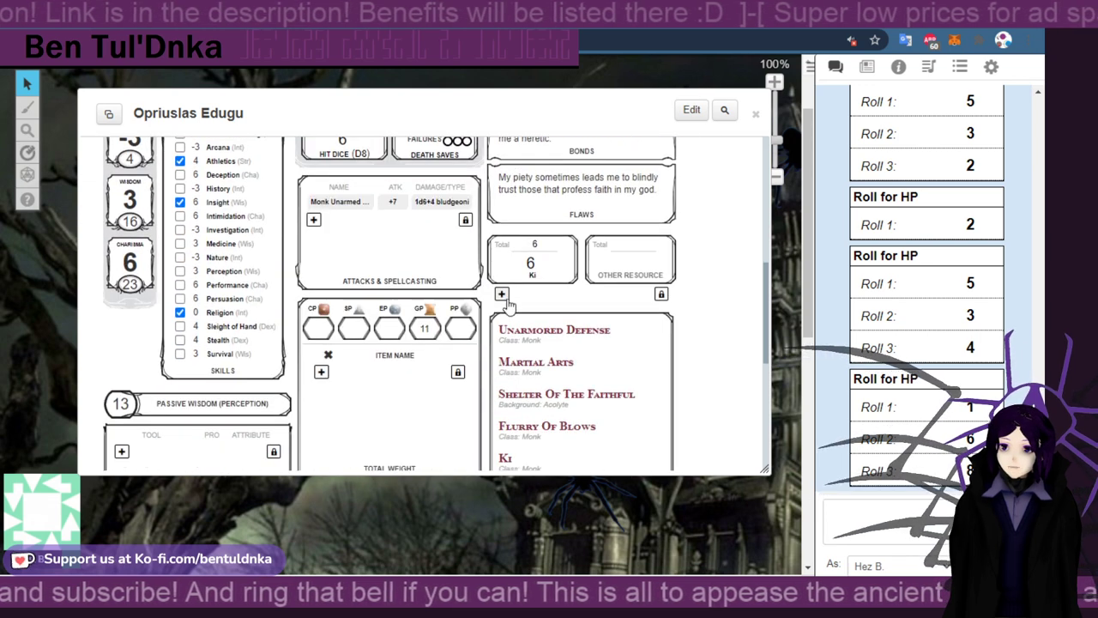
scroll(560, 309, "down", 5)
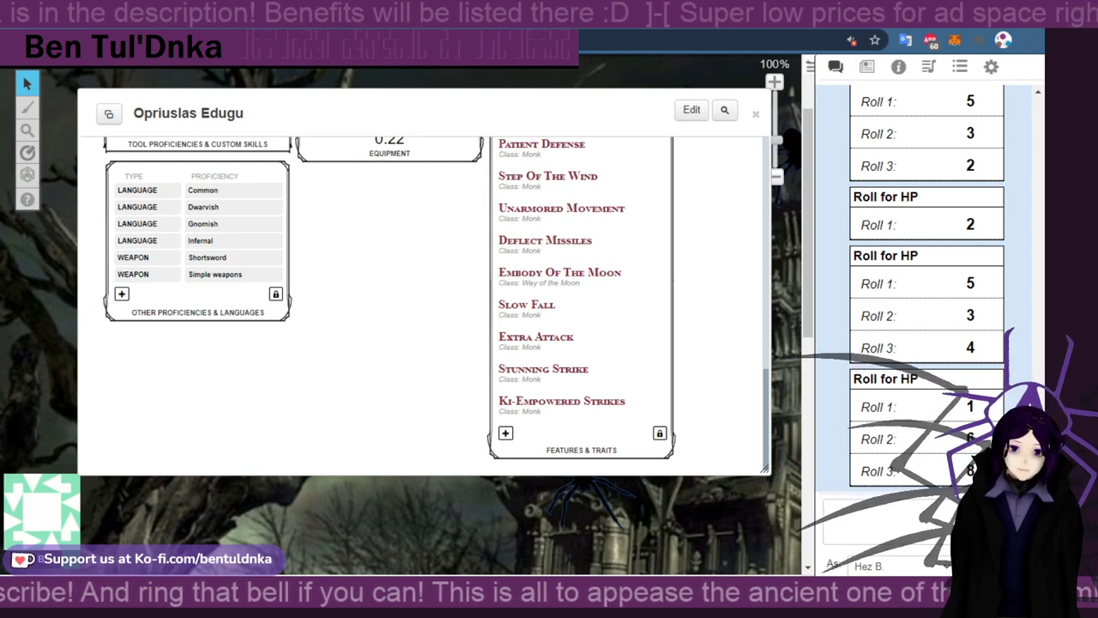
Copy the Embody of the Moon description with its mark table from the Way of the Moon homebrew document and return to Roll20
key("alt+Tab")
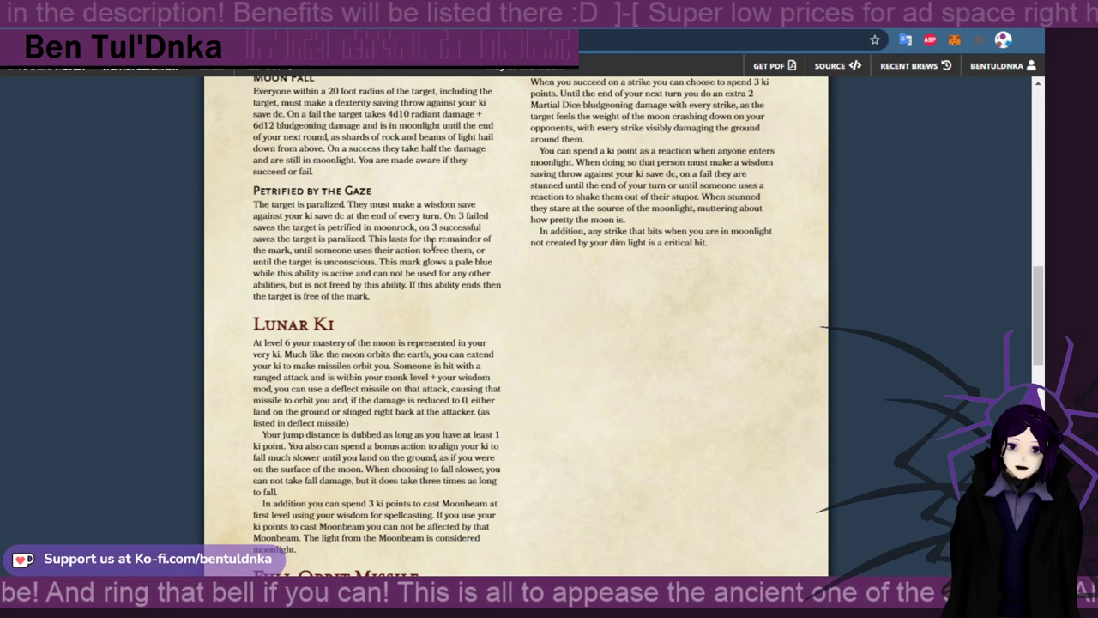
scroll(448, 284, "down", 5)
scroll(448, 284, "up", 4)
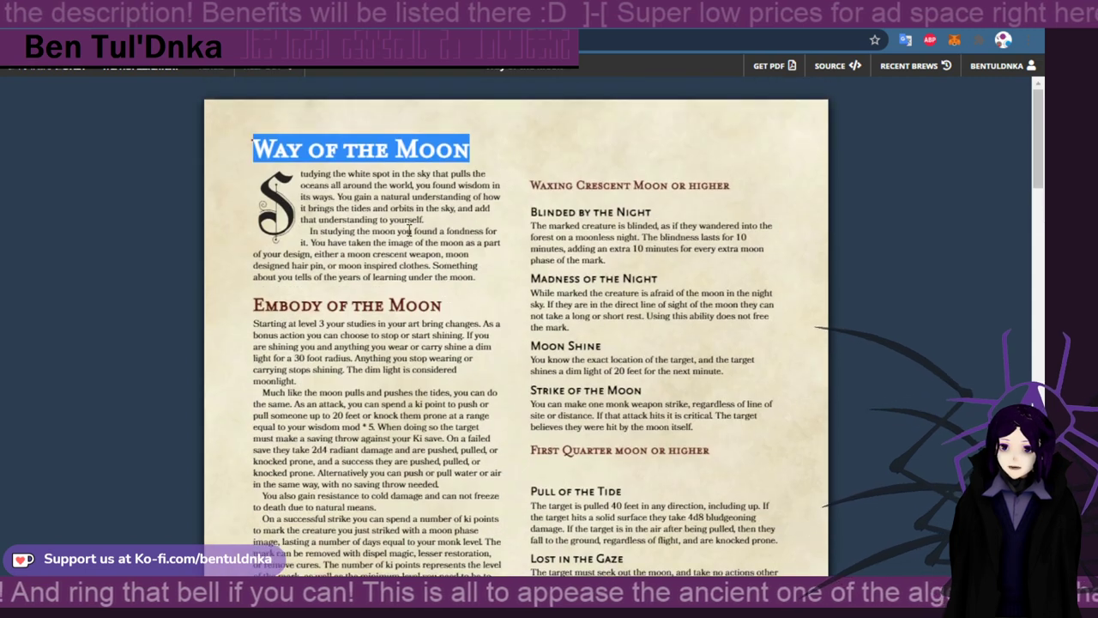
left_click(367, 159)
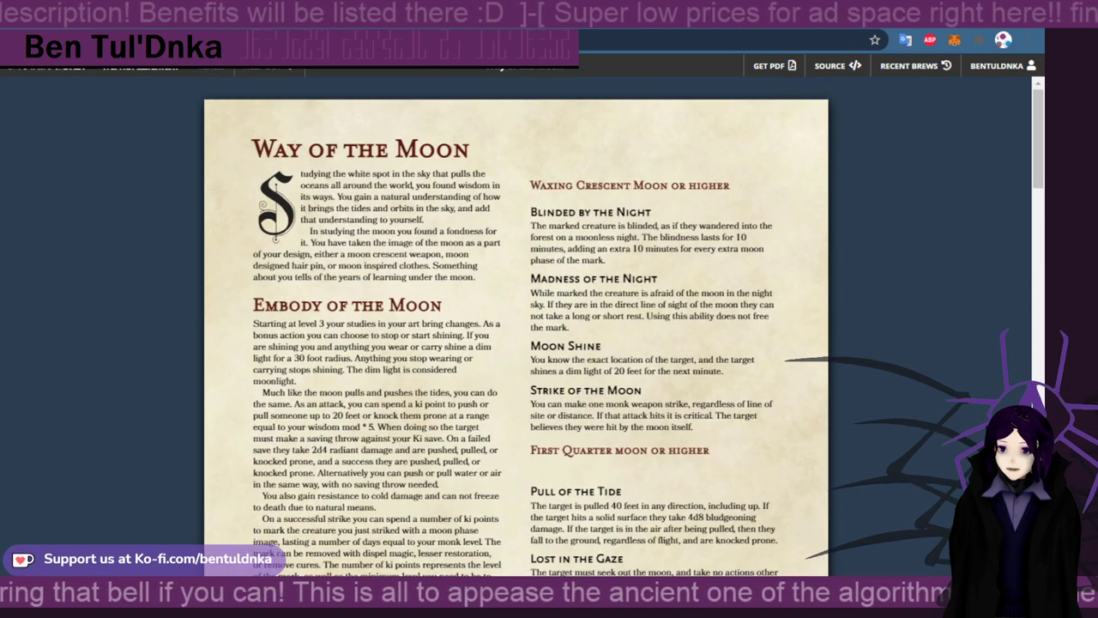
scroll(278, 317, "down", 1)
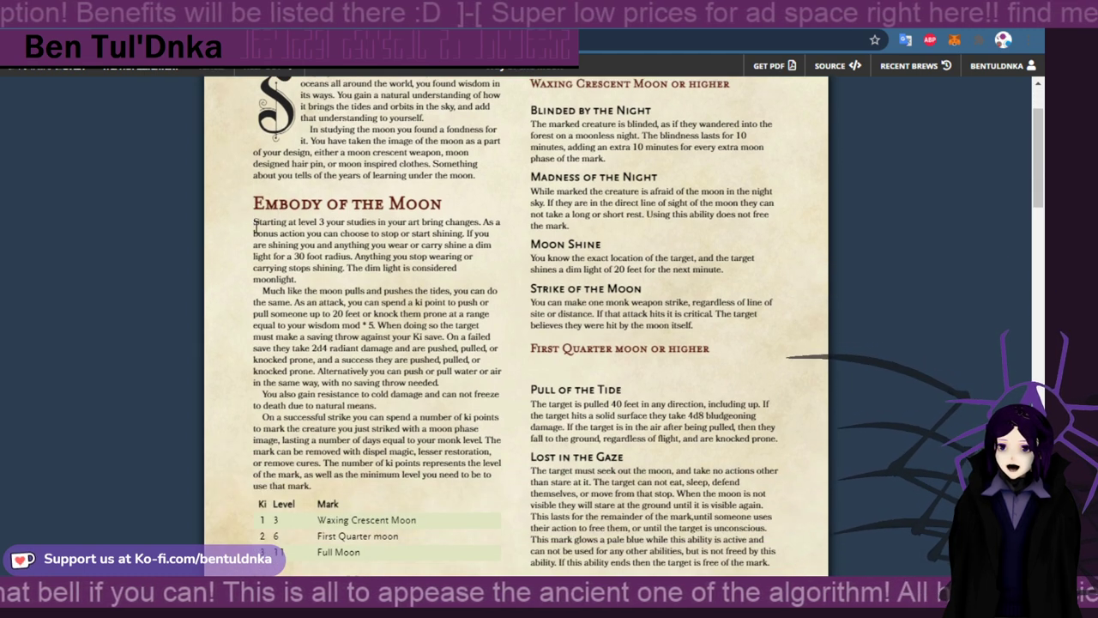
left_click_drag(254, 221, 437, 249)
scroll(409, 330, "down", 3)
key("alt+Tab")
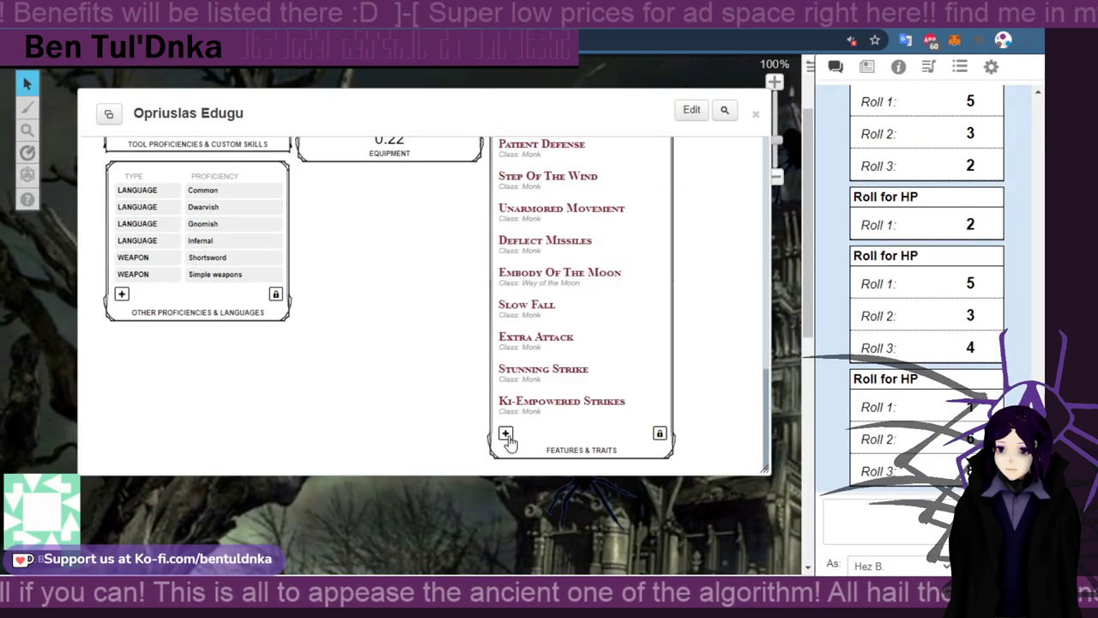
Add a new entry to the Monk's Features & Traits and paste the copied Embody of the Moon text as its description
left_click(506, 431)
scroll(532, 425, "down", 3)
left_click(568, 314)
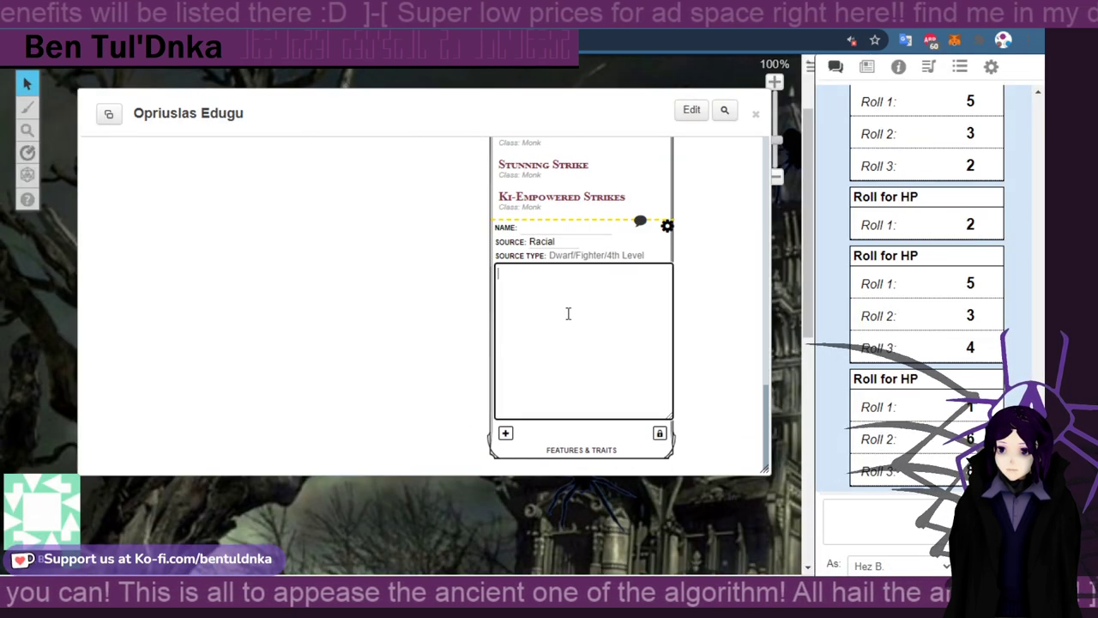
key("ctrl+v")
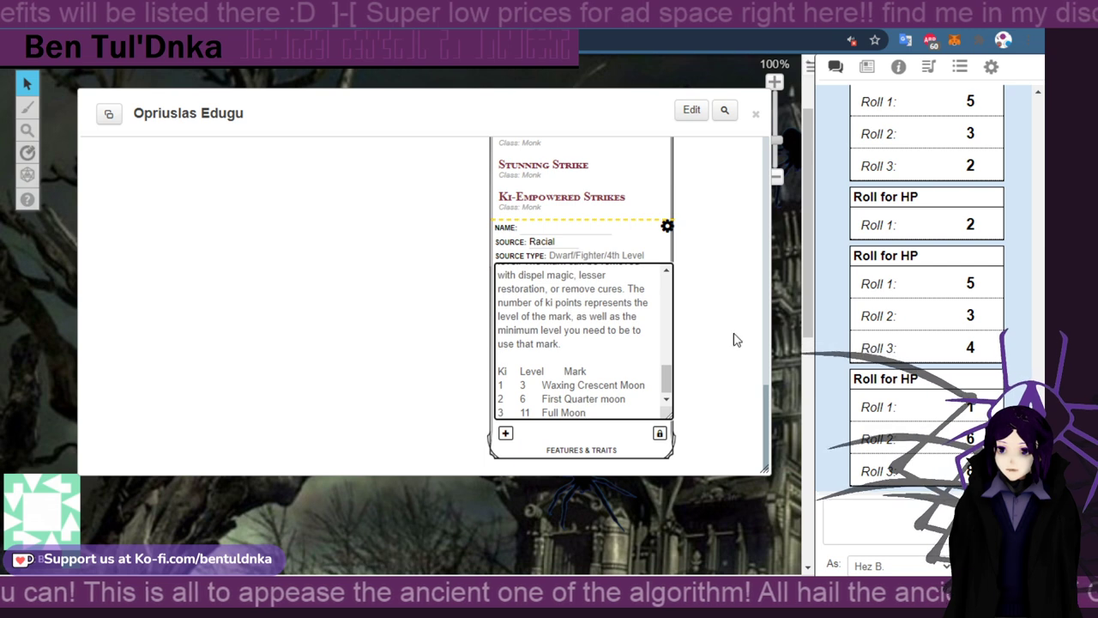
key("ctrl+a")
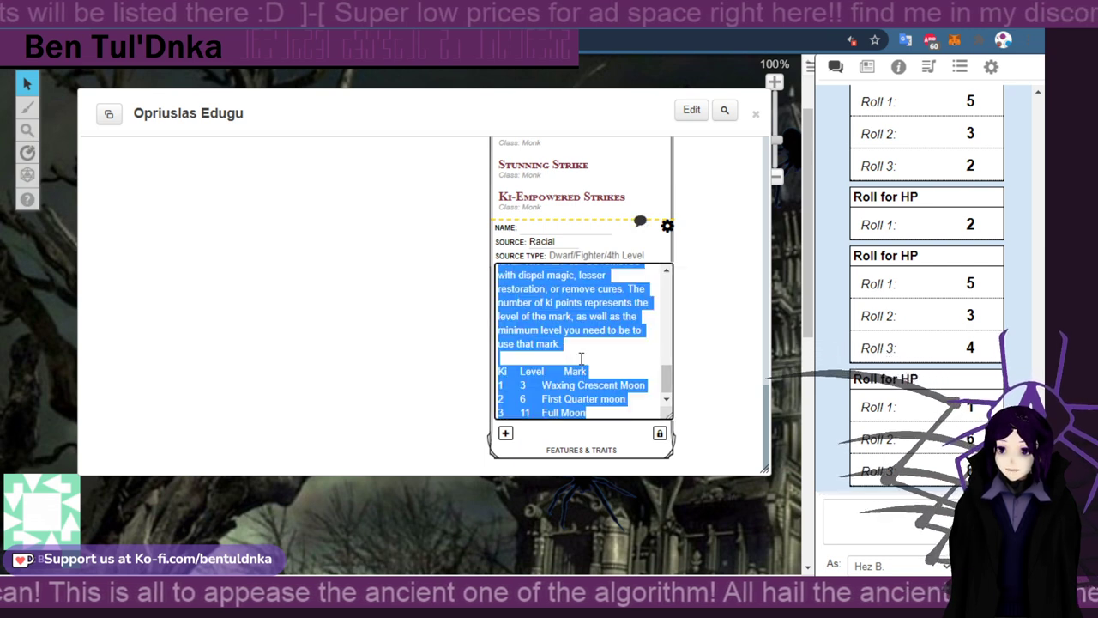
key("BackSpace")
left_click(713, 361)
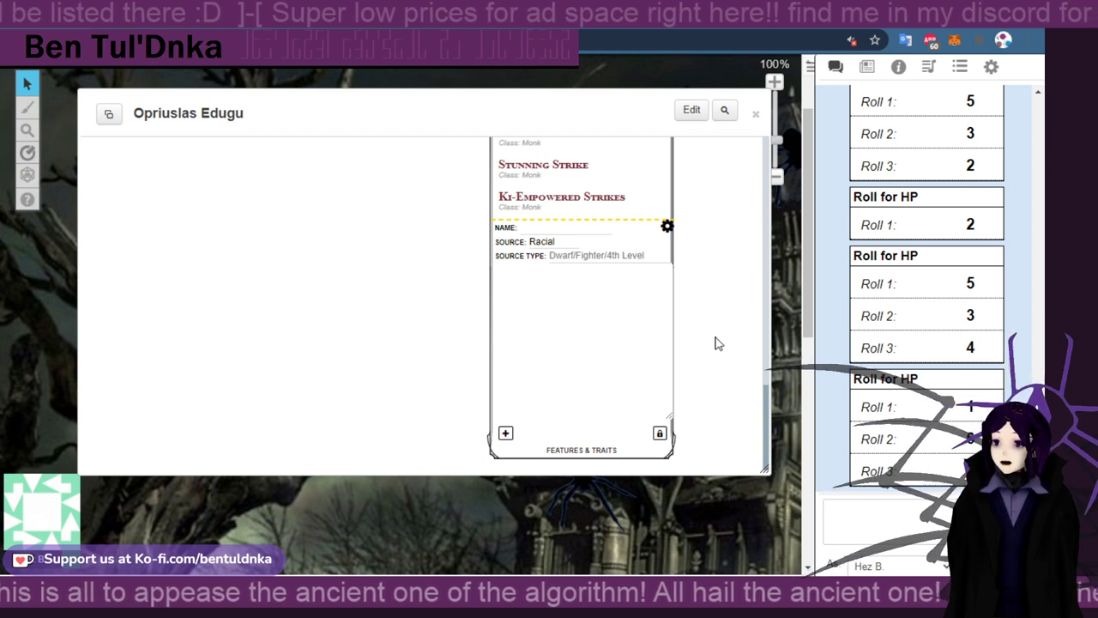
left_click(545, 330)
key("ctrl+v")
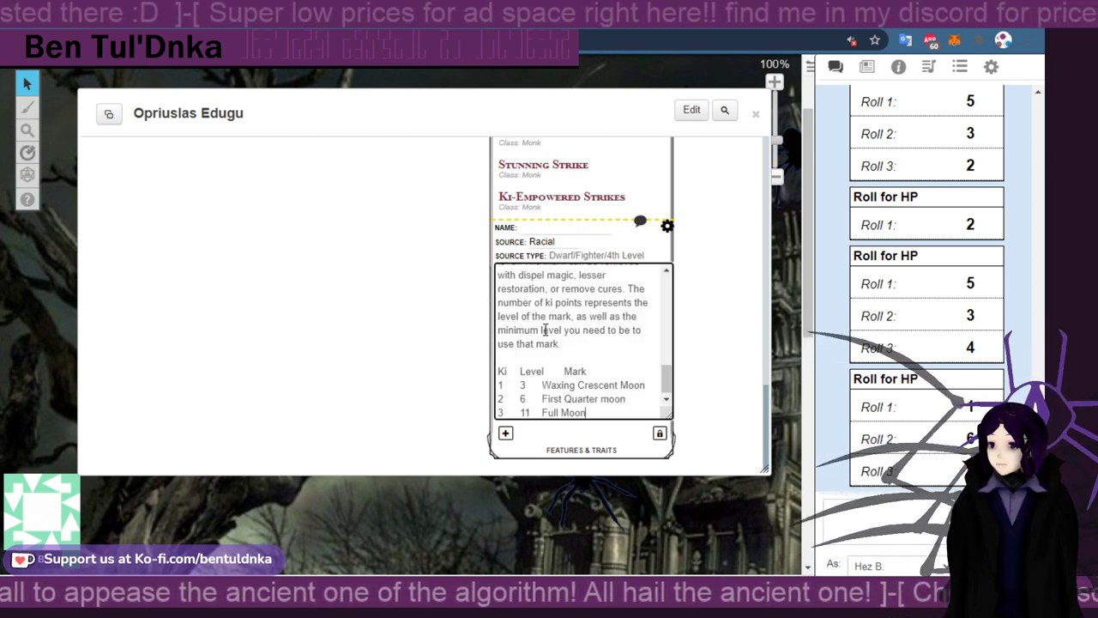
scroll(581, 340, "up", 2)
scroll(581, 341, "down", 2)
Copy the heading "Embody of the Moon" from the homebrew document and paste it as the new feature's name
key("alt+Tab")
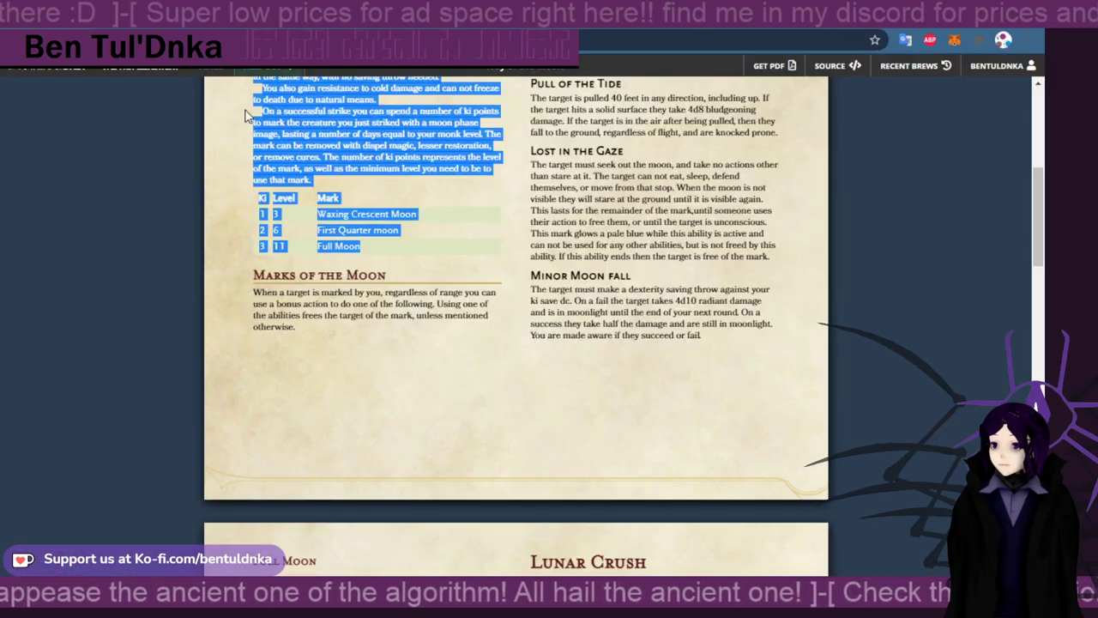
scroll(359, 253, "up", 5)
left_click(344, 296)
triple_click(344, 296)
key("ctrl+c")
key("alt+Tab")
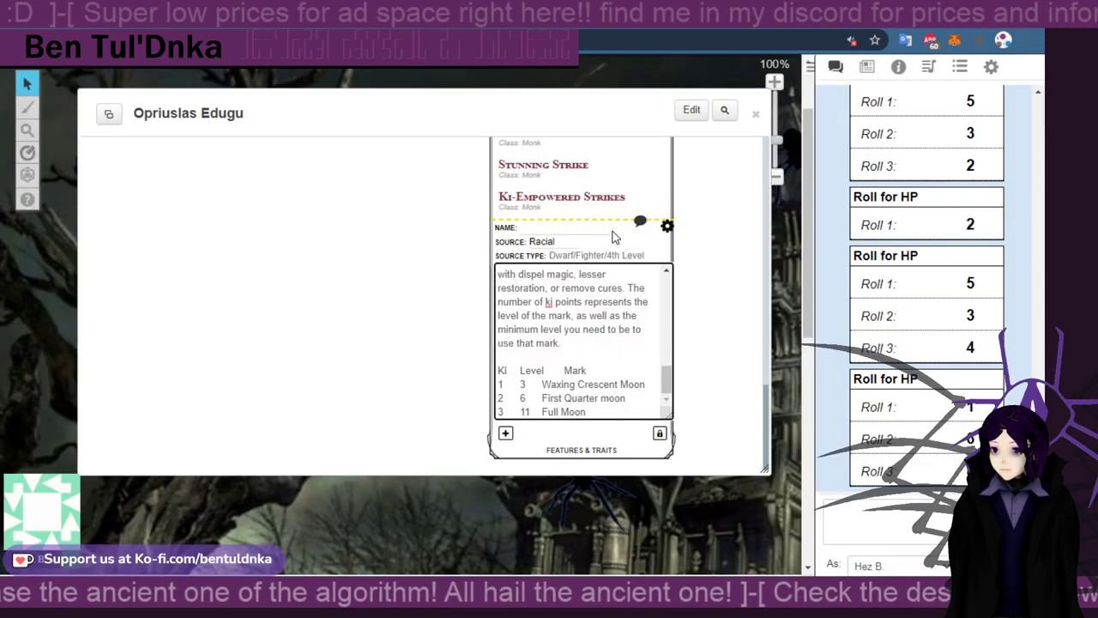
left_click(558, 227)
key("ctrl+v")
Set the new feature's source to Class and copy the heading "Way of the Moon" from the homebrew document
left_click(569, 243)
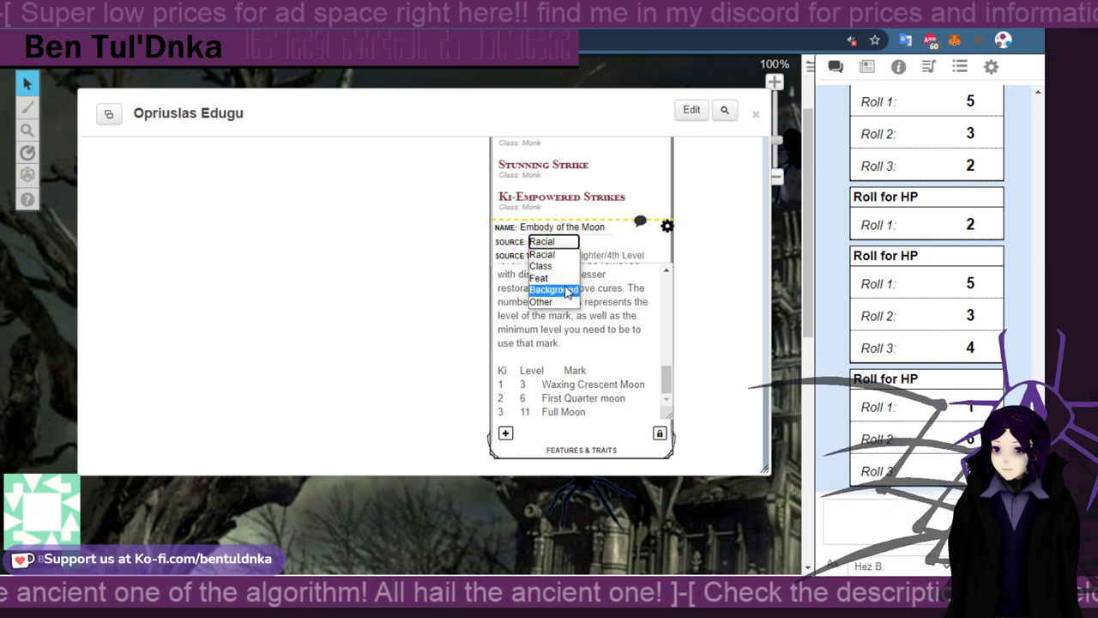
left_click(562, 272)
key("alt+Tab")
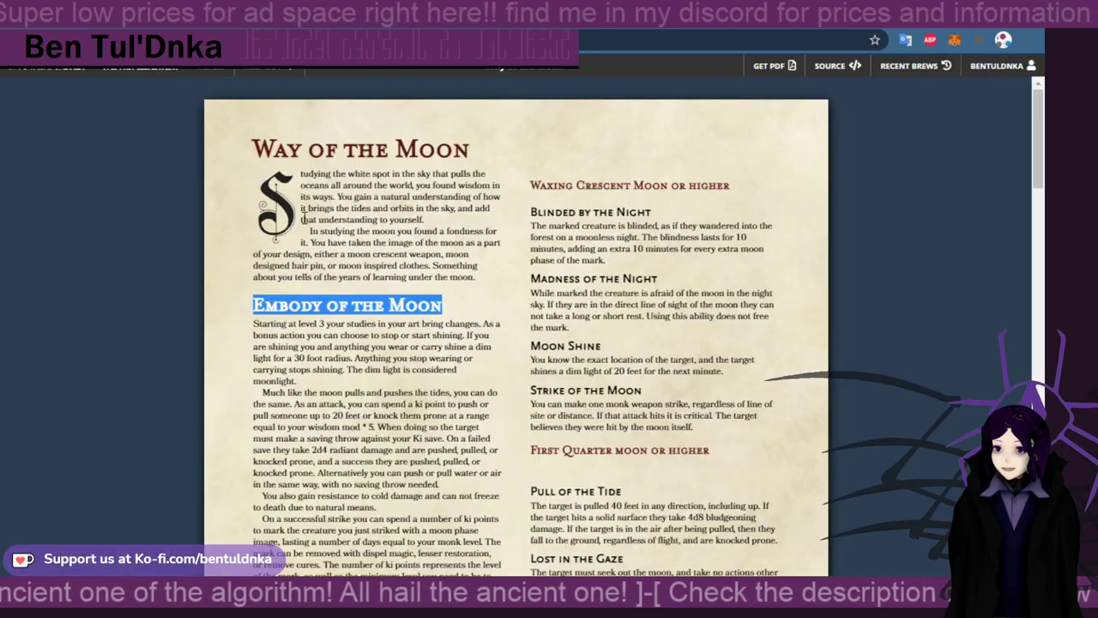
triple_click(371, 149)
key("ctrl+c")
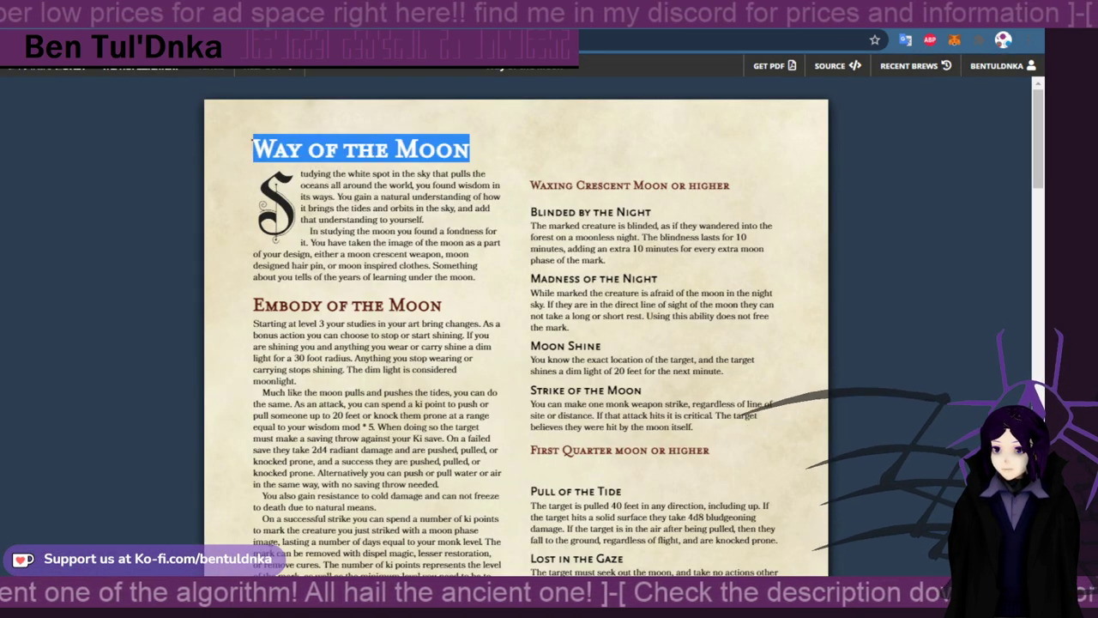
Return to Roll20, paste "Way of the Moon" as the feature's source type, and finish editing the entry
key("alt+Tab")
left_click(589, 255)
key("ctrl+v")
left_click(695, 357)
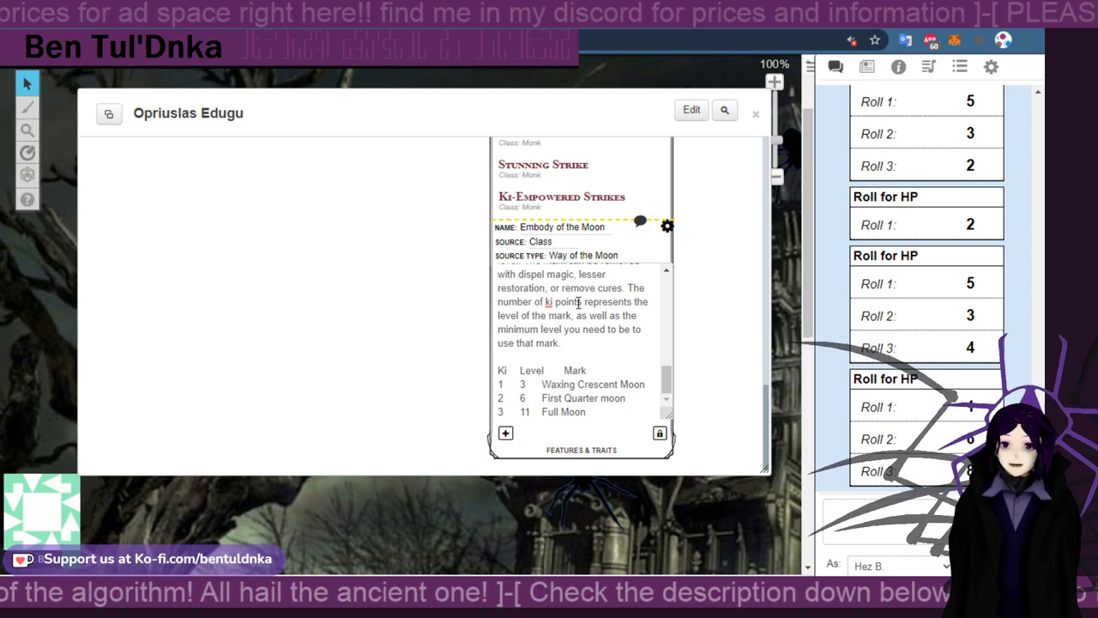
left_click(667, 226)
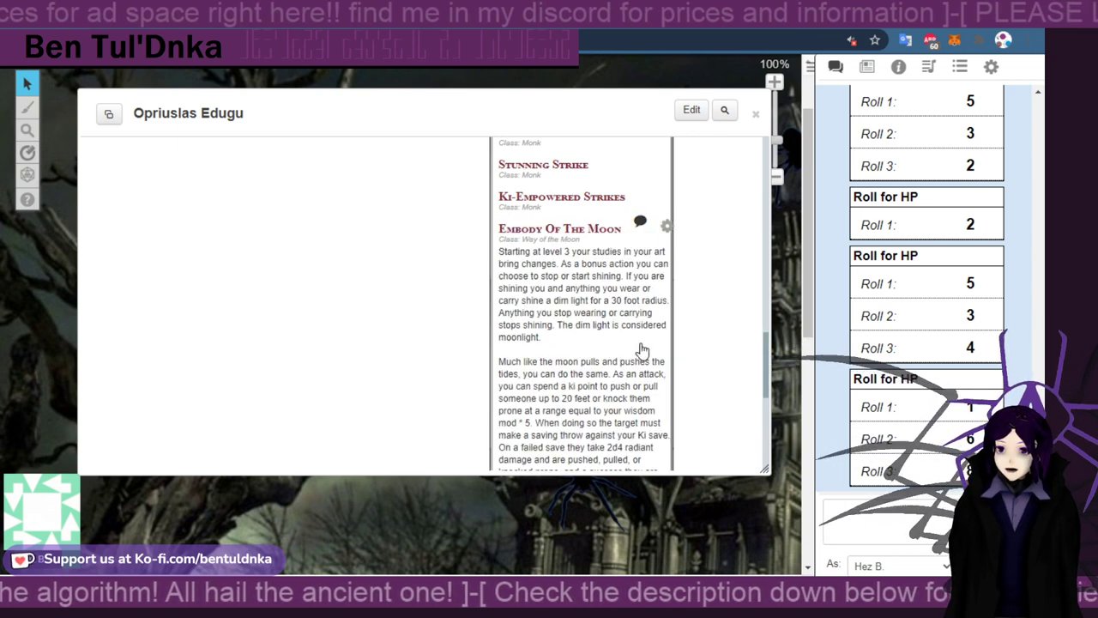
Review the finished feature's description and compare it with the Marks of the Moon abilities in the homebrew document
scroll(642, 350, "down", 4)
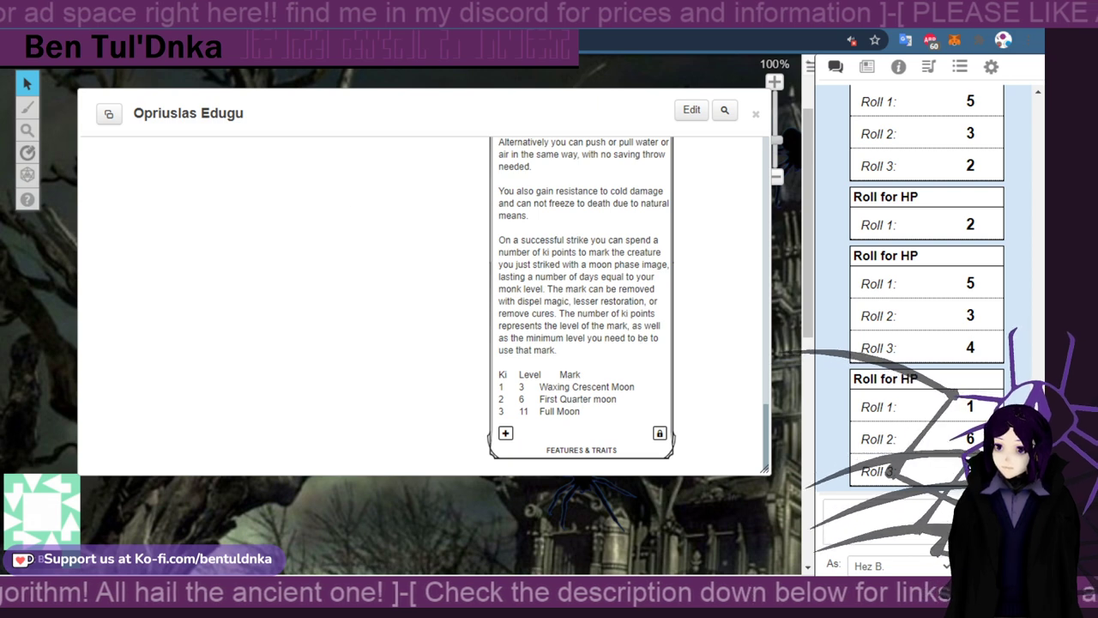
key("ctrl+Tab")
scroll(495, 275, "down", 10)
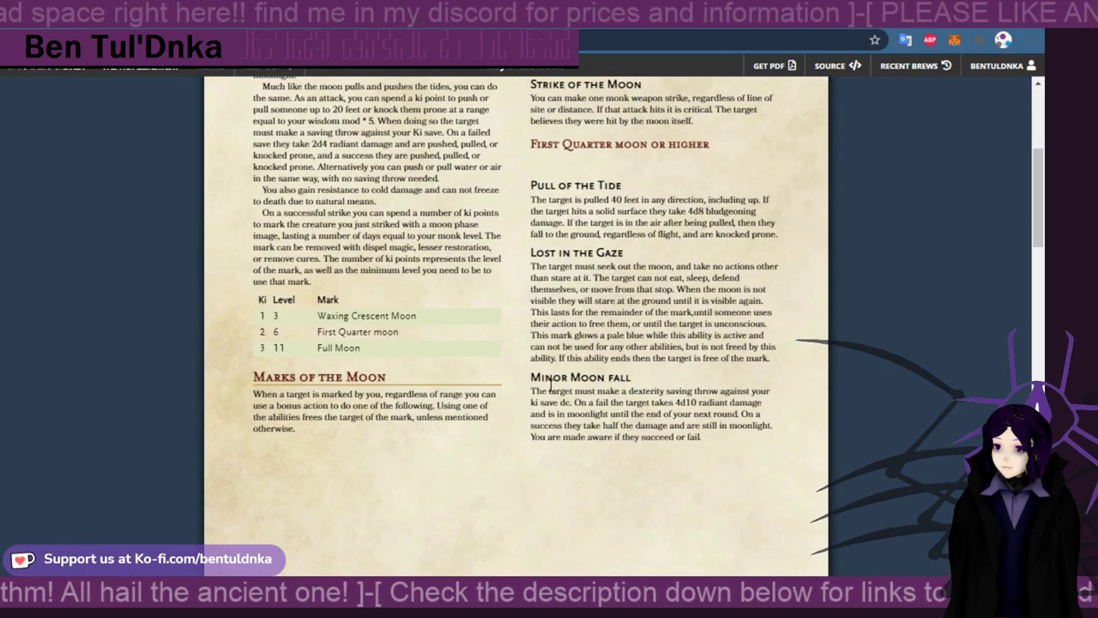
left_click_drag(269, 174, 397, 215)
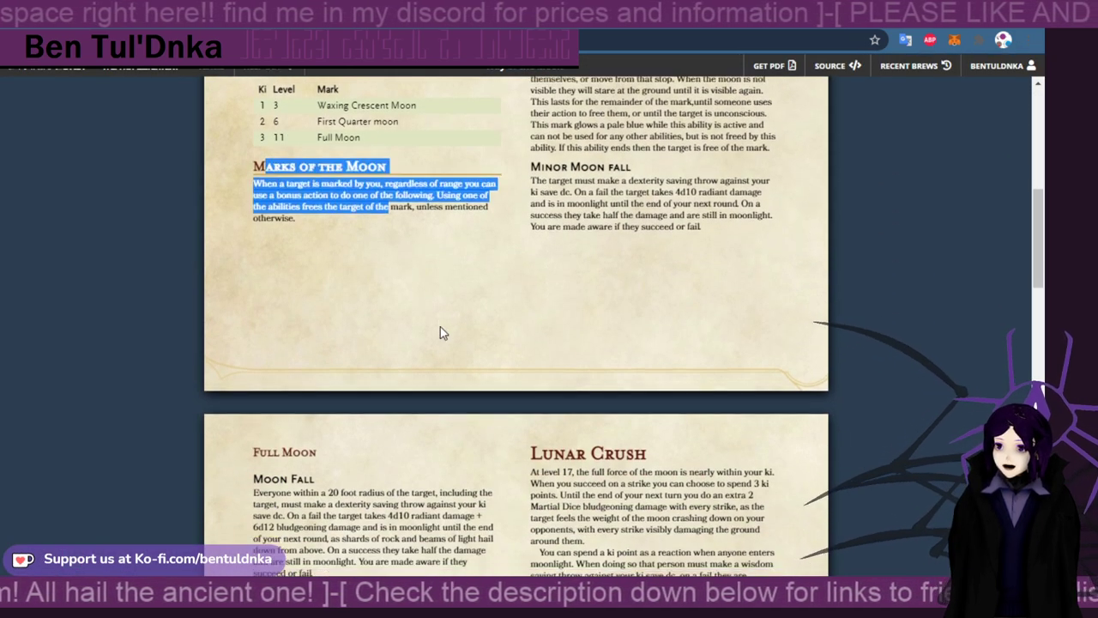
scroll(440, 327, "down", 5)
left_click(405, 377)
scroll(429, 374, "up", 8)
scroll(454, 372, "up", 10)
key("ctrl+shift+Tab")
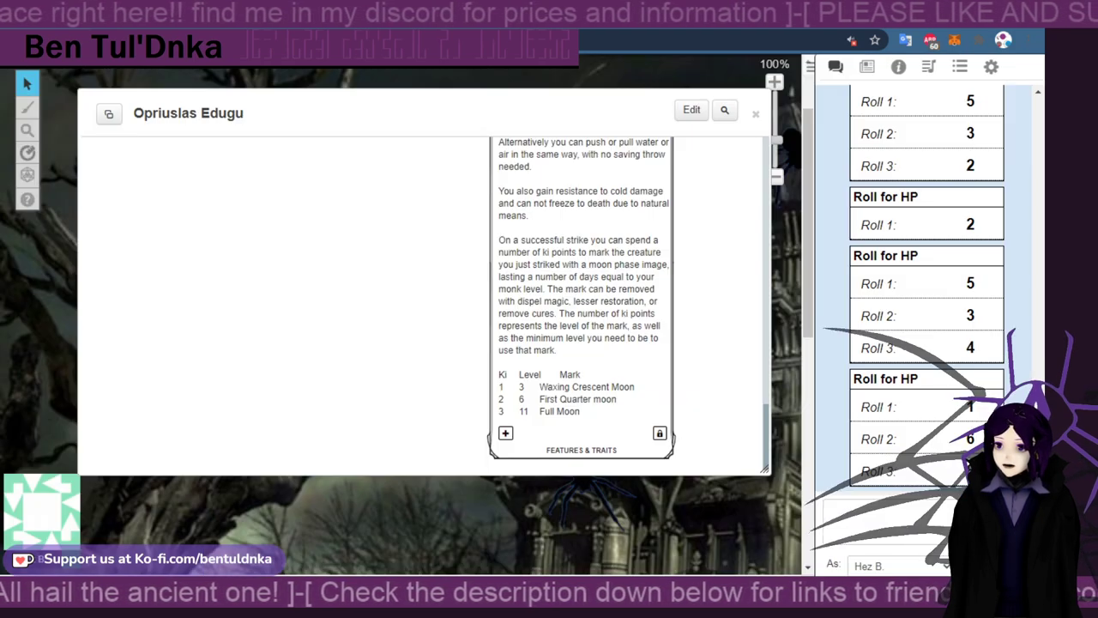
Roll a Monk Unarmed Strike attack and a Constitution saving throw from the character sheet
scroll(584, 392, "up", 15)
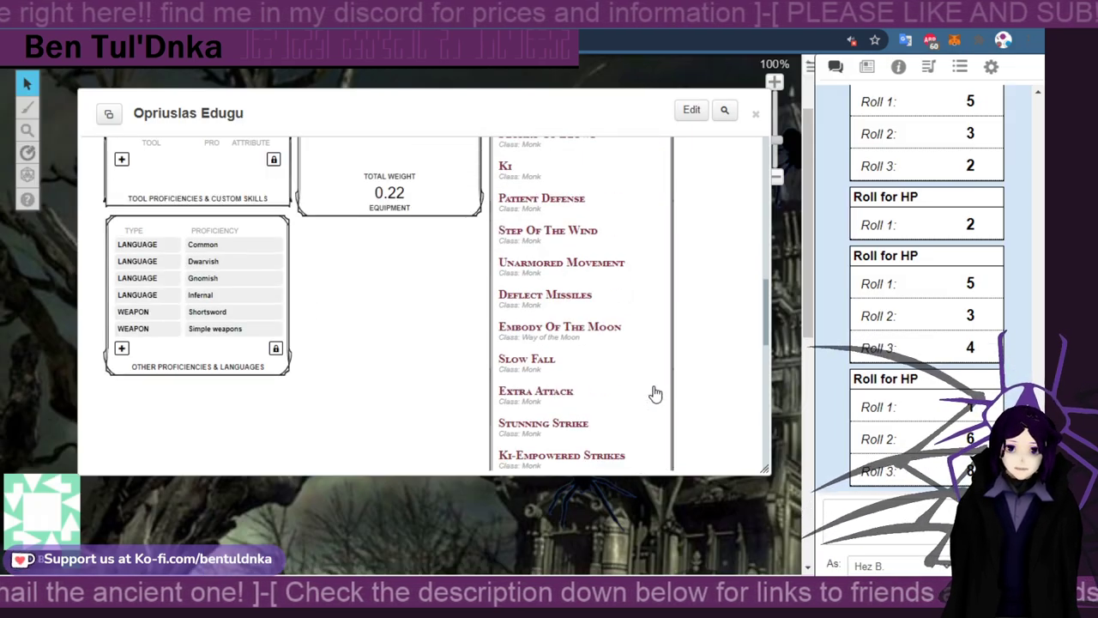
scroll(654, 392, "up", 5)
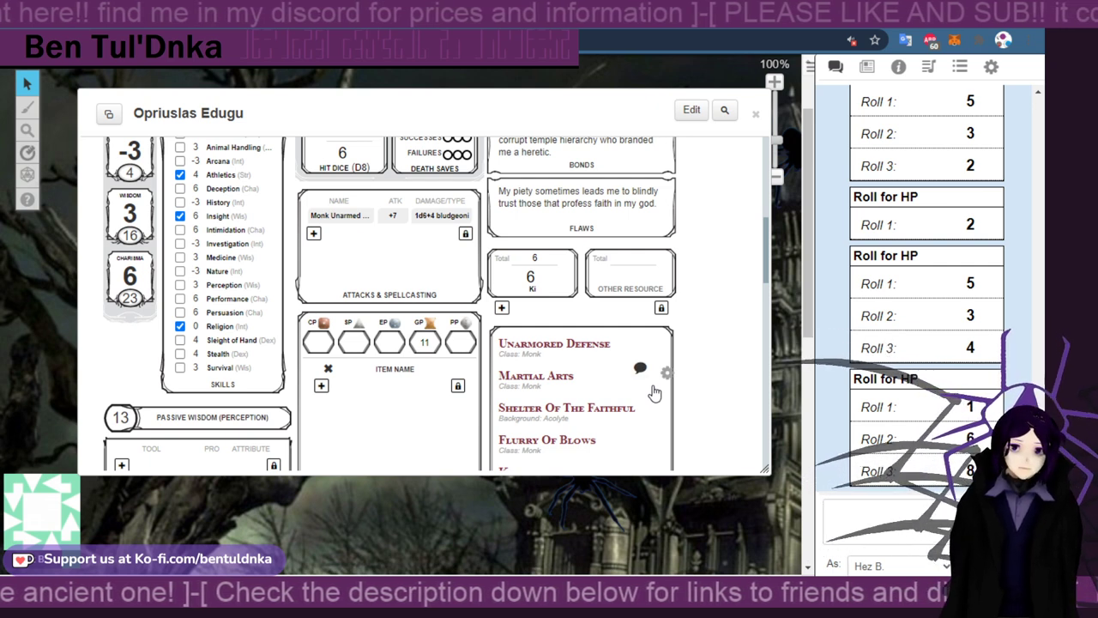
scroll(654, 392, "up", 5)
scroll(654, 392, "up", 5)
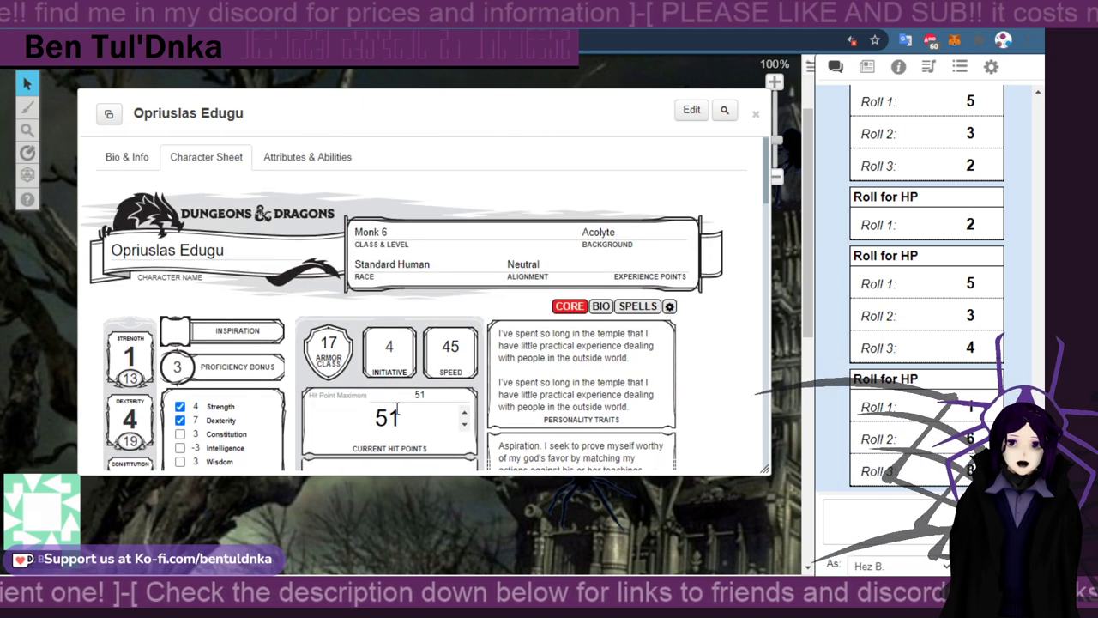
scroll(273, 399, "down", 6)
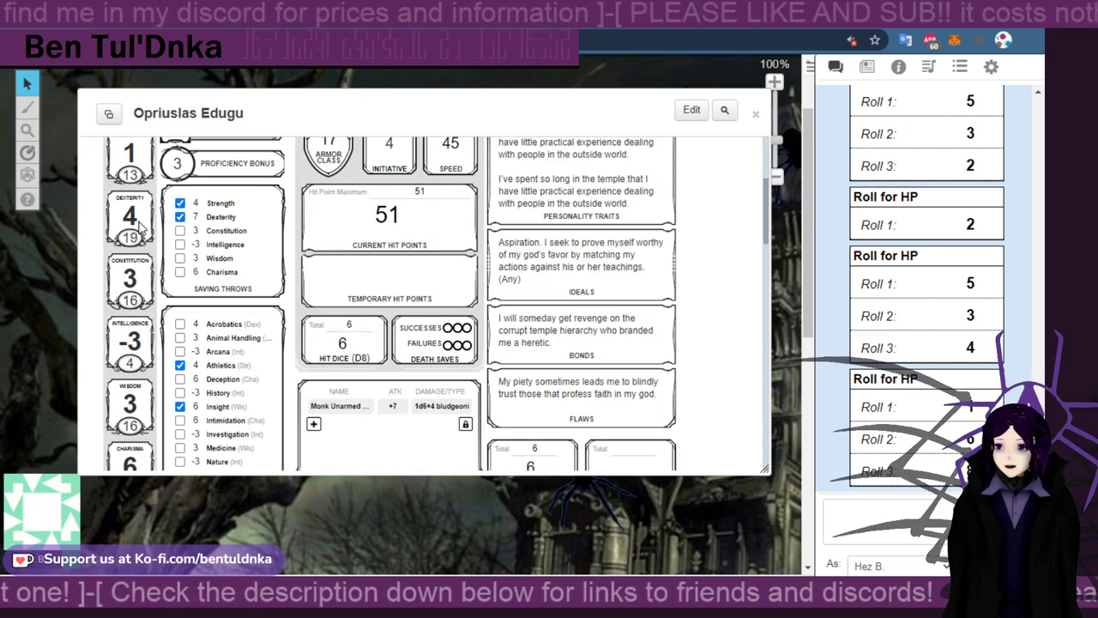
left_click(341, 410)
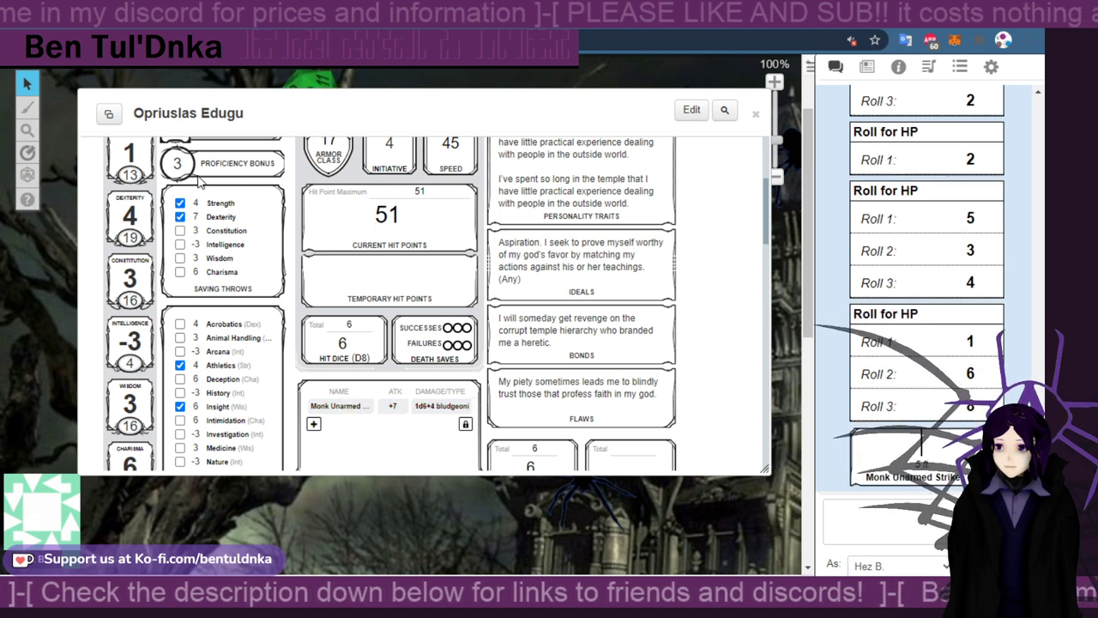
scroll(206, 225, "up", 2)
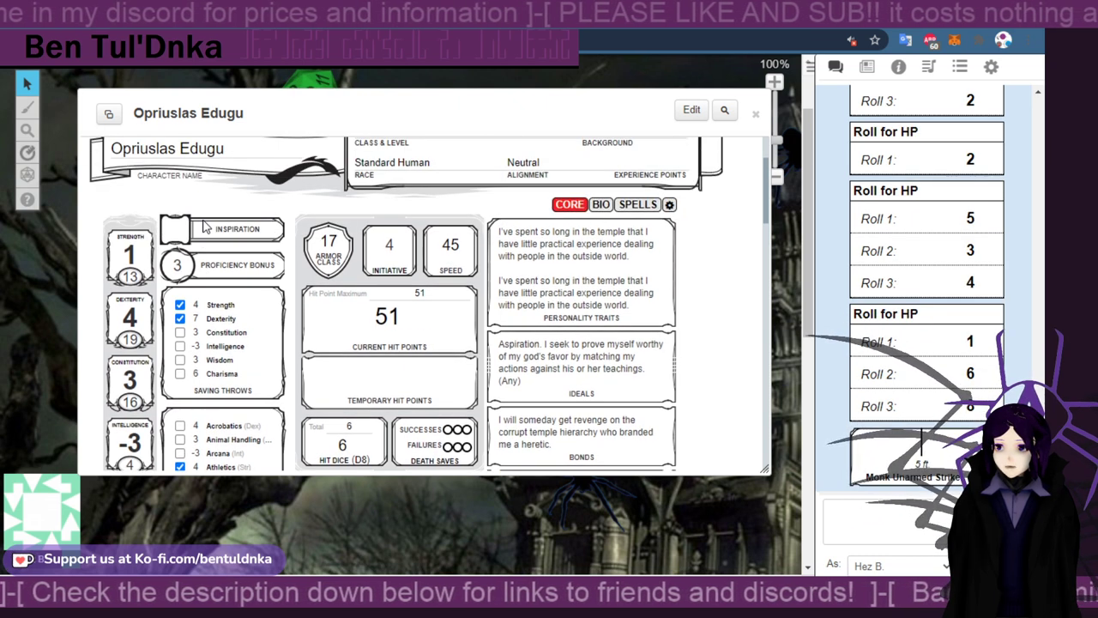
left_click(218, 334)
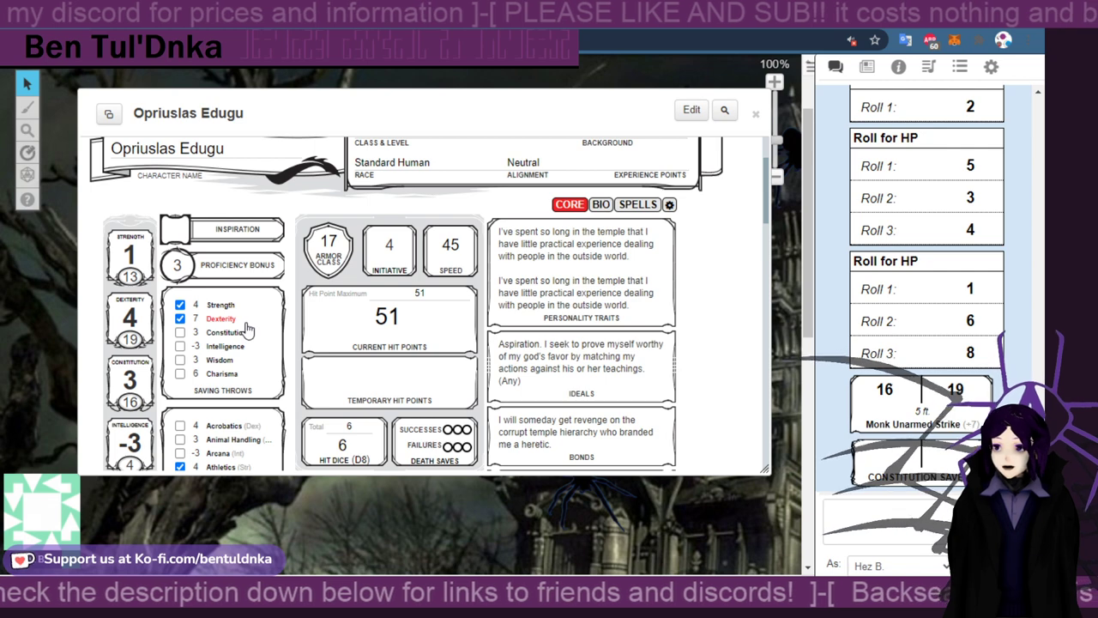
Collapse the description of the last Embody of the Moon entry in the Features & Traits list
scroll(439, 332, "down", 15)
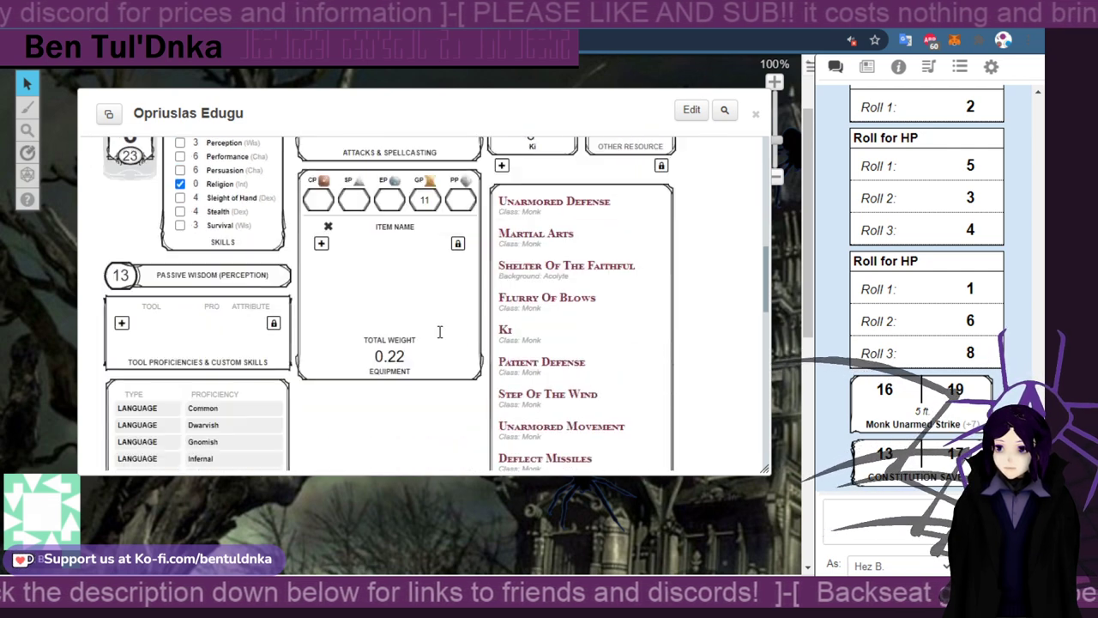
scroll(440, 332, "down", 5)
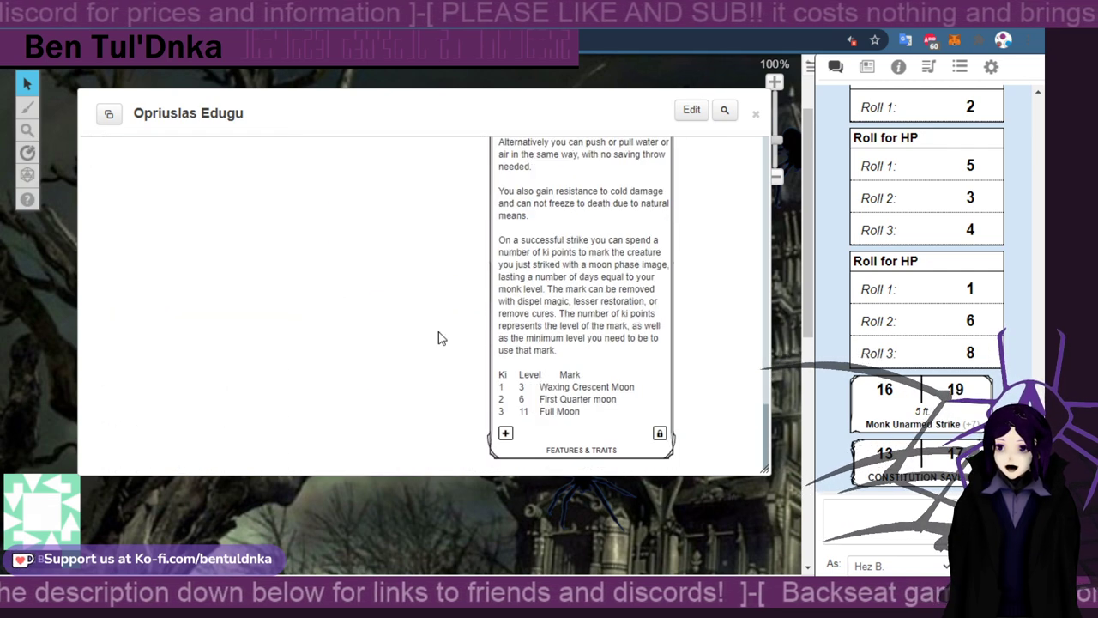
scroll(437, 337, "up", 5)
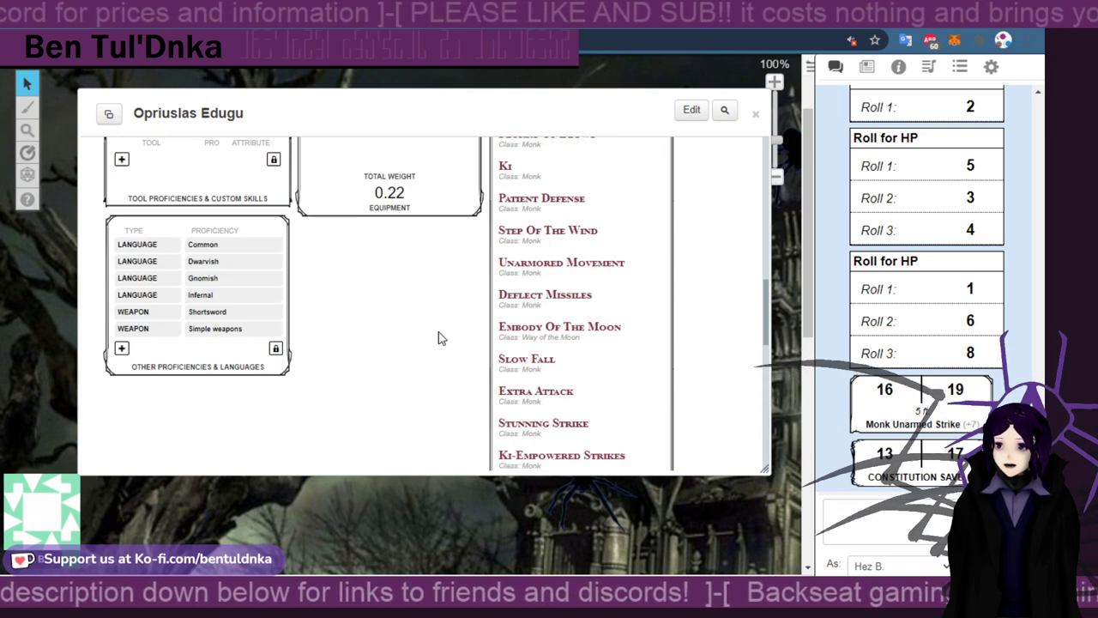
scroll(438, 337, "down", 3)
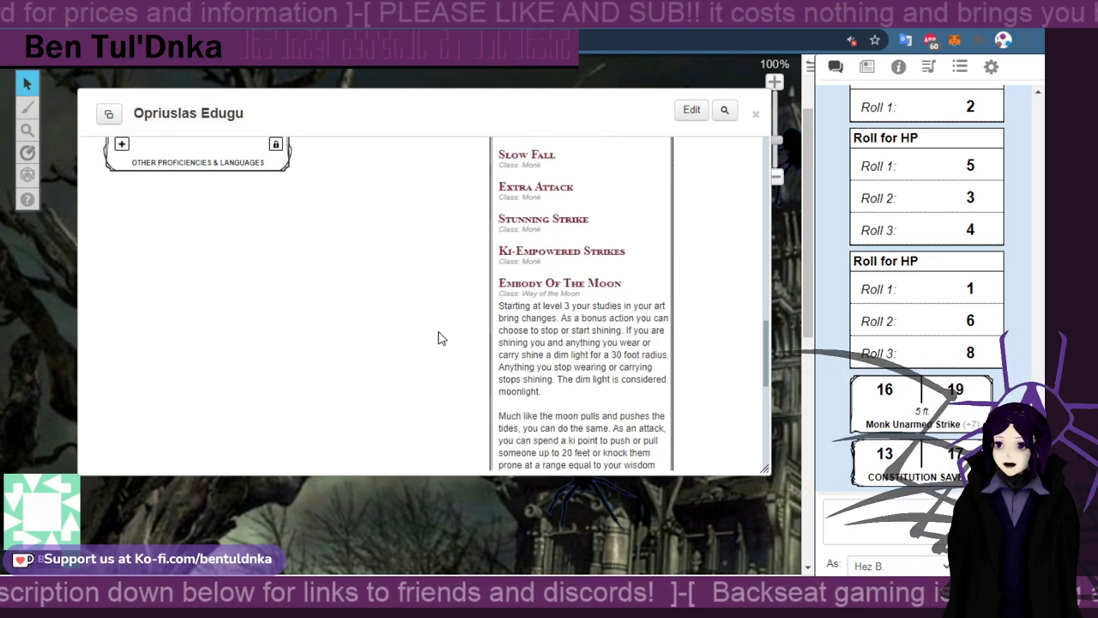
left_click(587, 289)
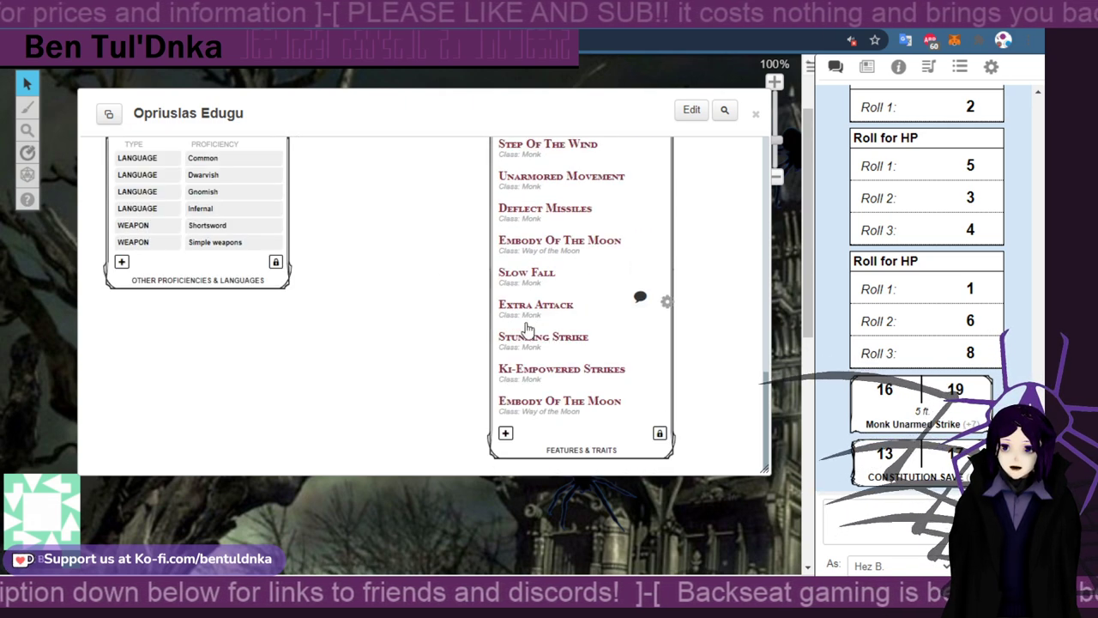
Show the sheet's spells page and add a blank spell entry under spell level 2
scroll(520, 344, "up", 5)
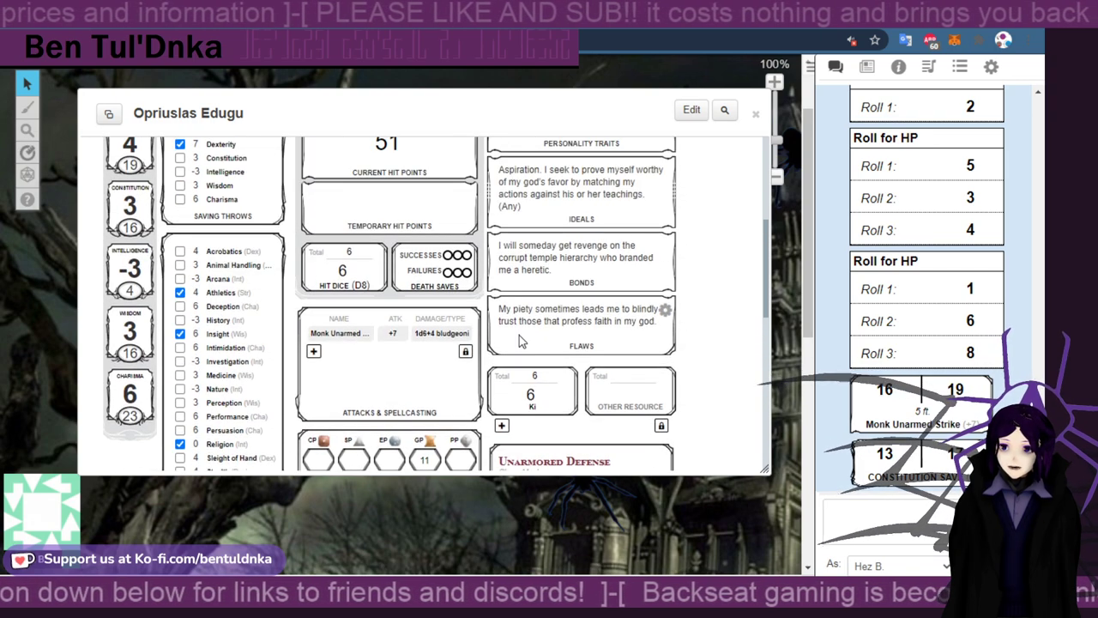
scroll(519, 341, "up", 6)
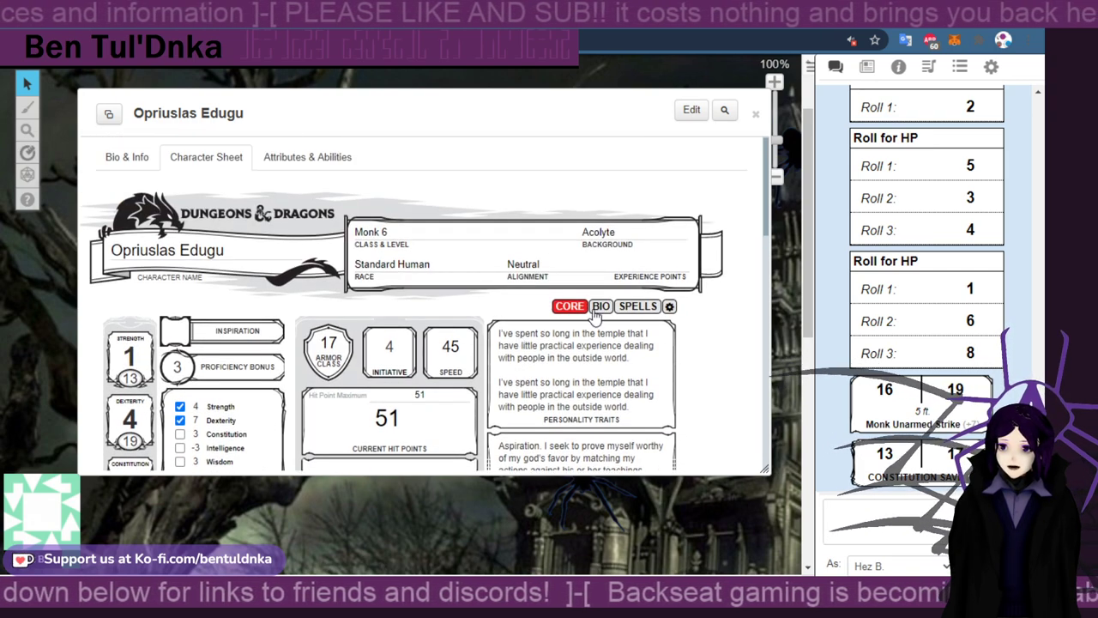
left_click(624, 309)
scroll(446, 305, "down", 3)
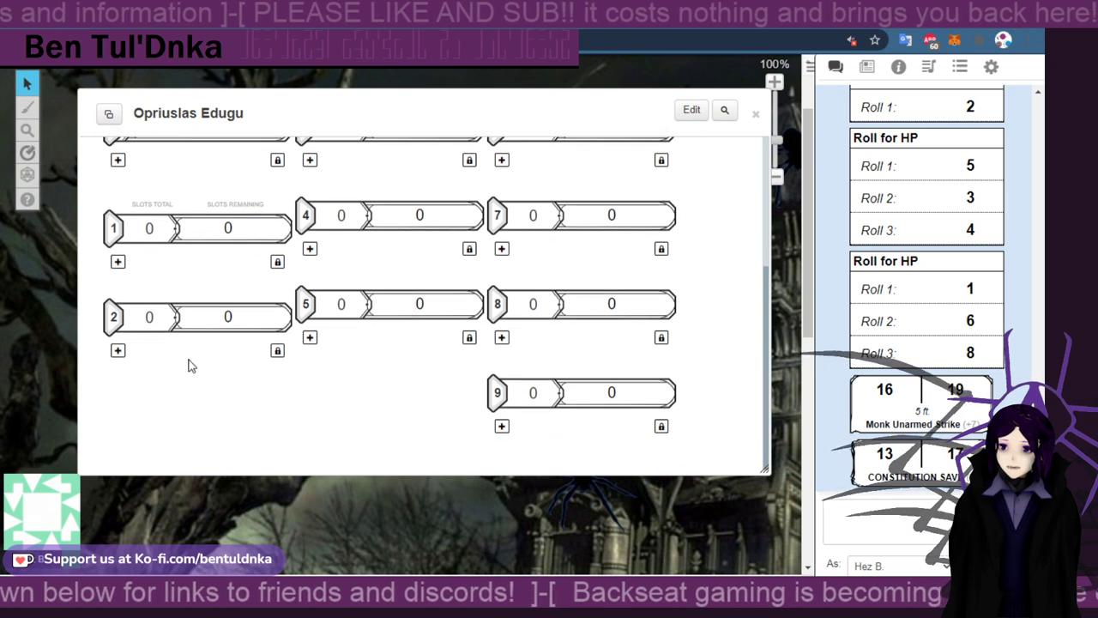
left_click(117, 350)
scroll(177, 275, "down", 2)
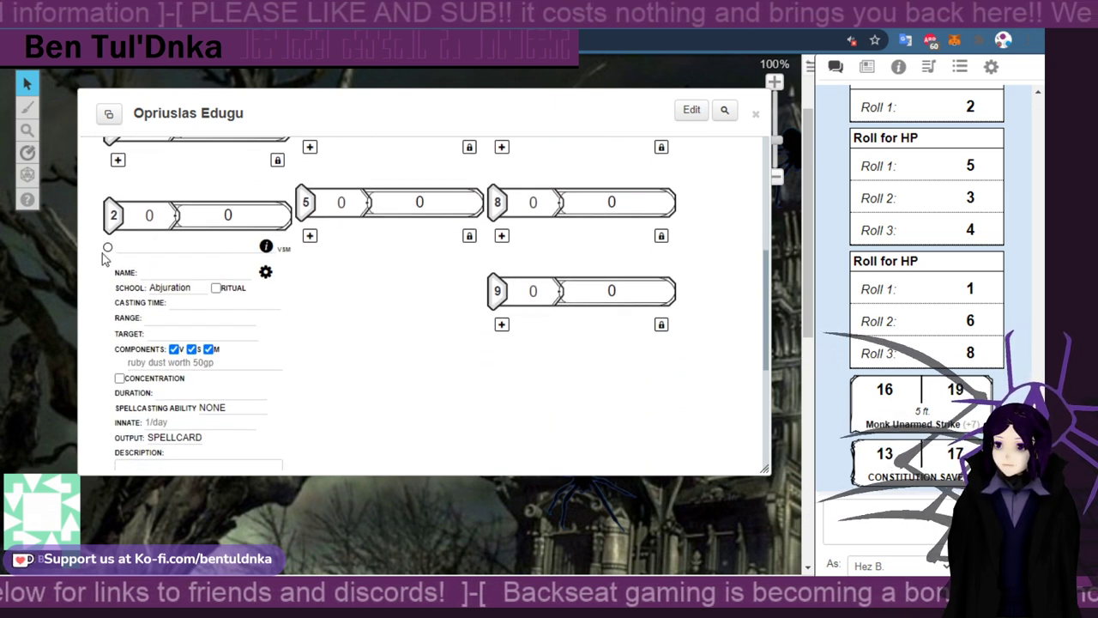
scroll(373, 372, "up", 4)
scroll(371, 373, "down", 4)
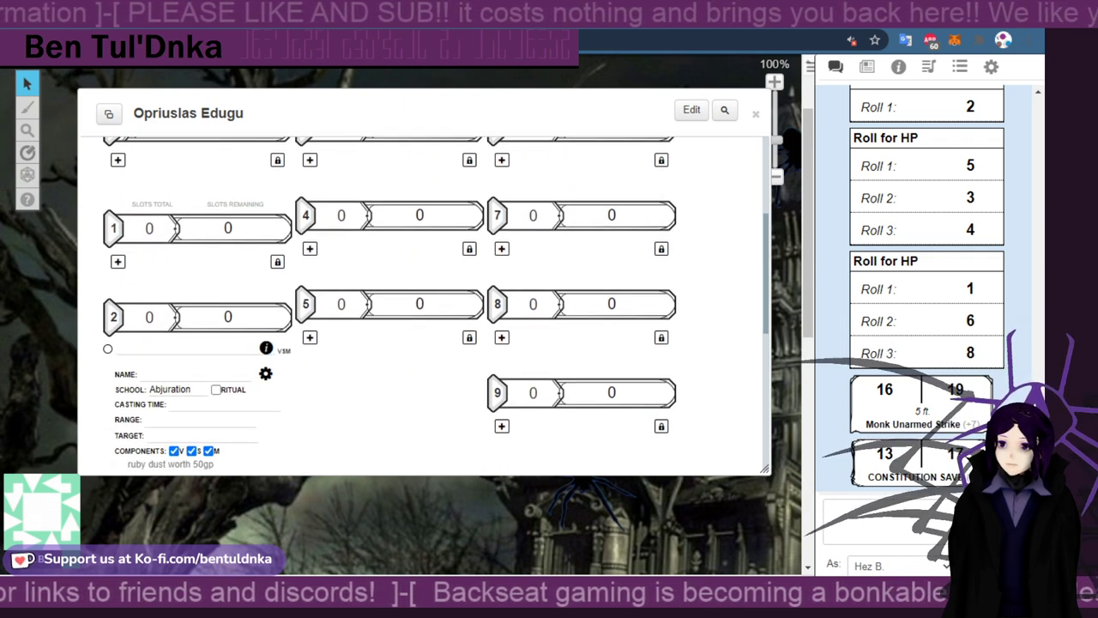